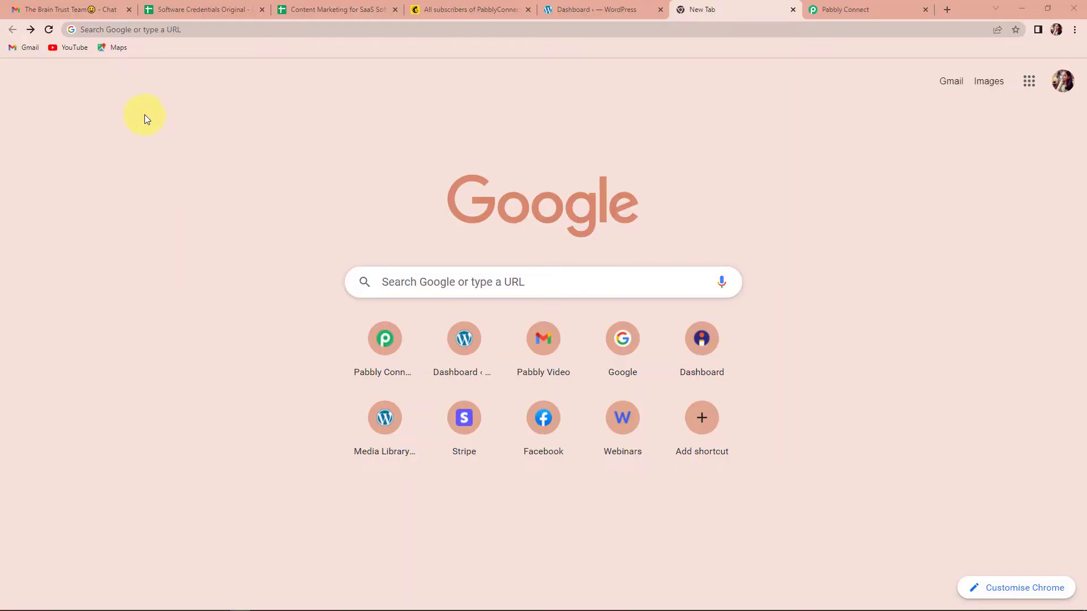
# Step: Go to pabbly.com/connect, sign in to the account and open the Pabbly Connect dashboard
pyautogui.click(123, 30)
pyautogui.write('pa')
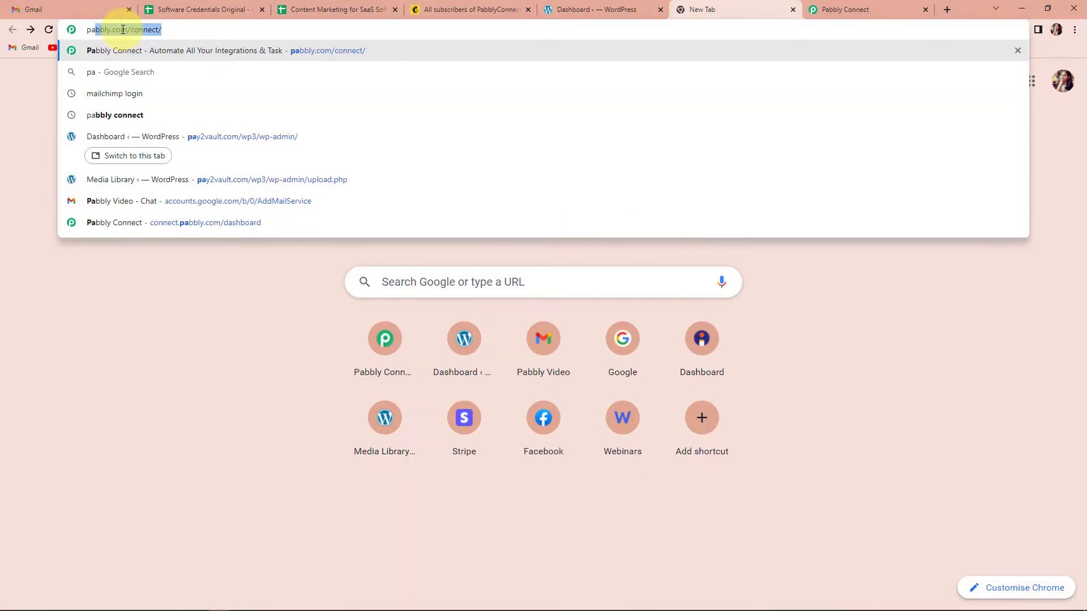
pyautogui.press('Return')
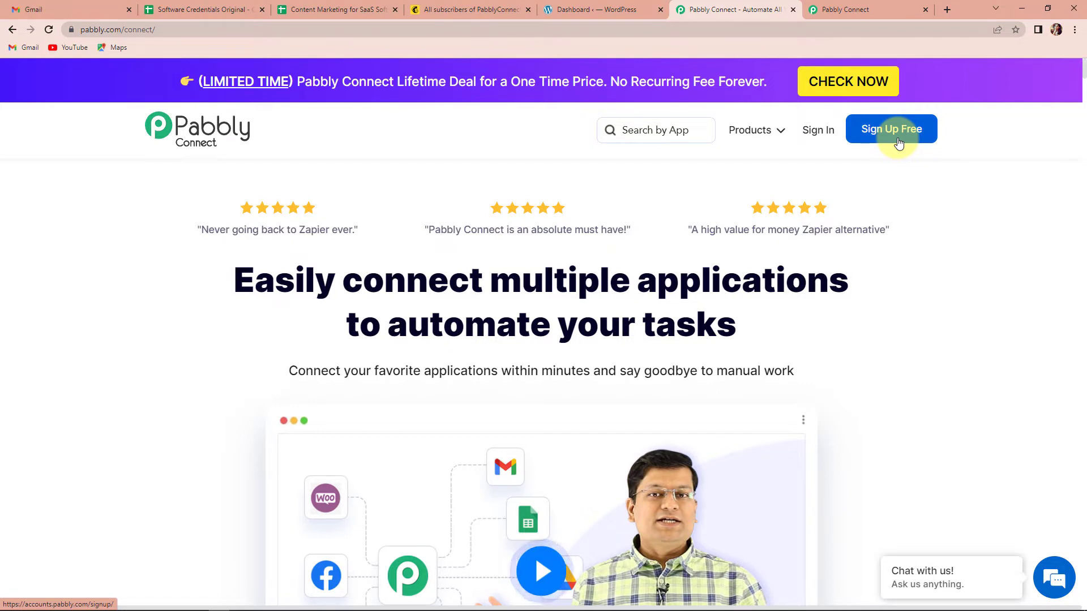
pyautogui.click(819, 132)
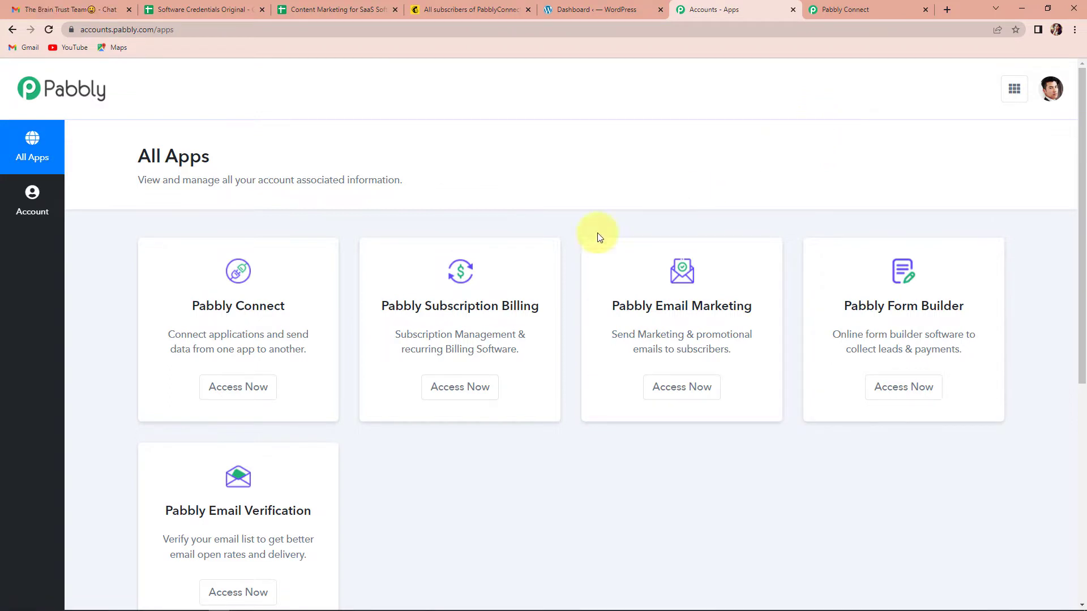
pyautogui.click(238, 395)
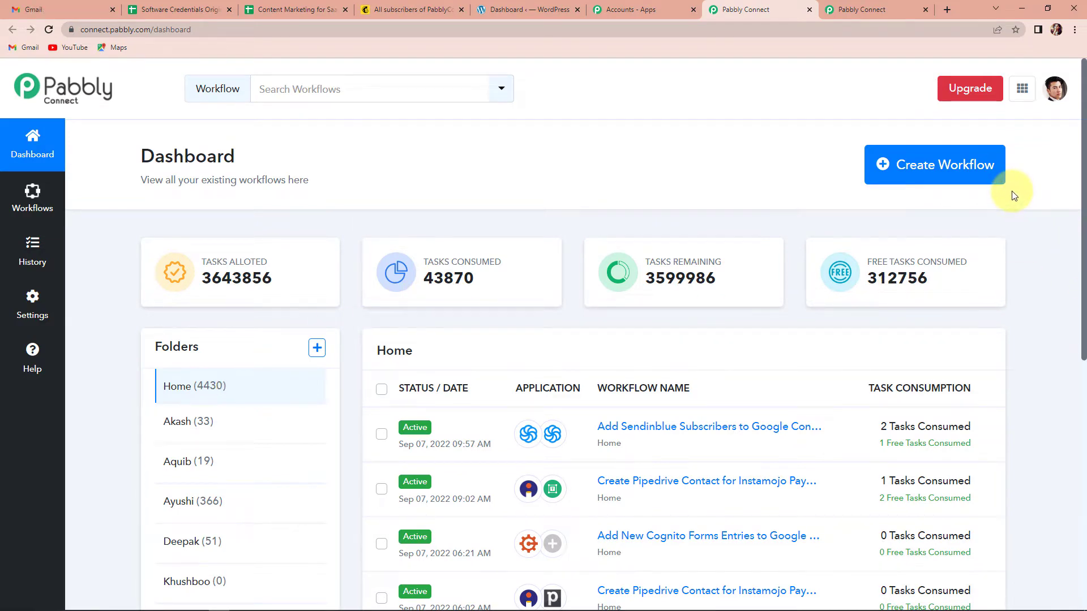
# Step: Create a new workflow named "Add WooCommerce Customers as Mailchimp Subscriber"
pyautogui.click(960, 181)
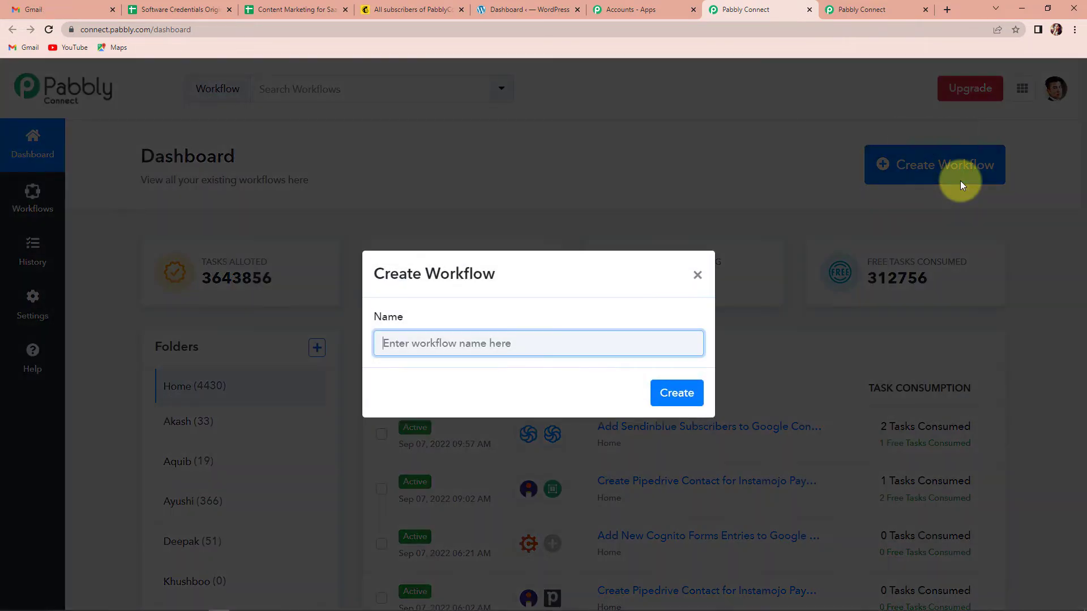
pyautogui.click(509, 340)
pyautogui.write('Add WooCommerce Customers as Mailchimp Subscriber')
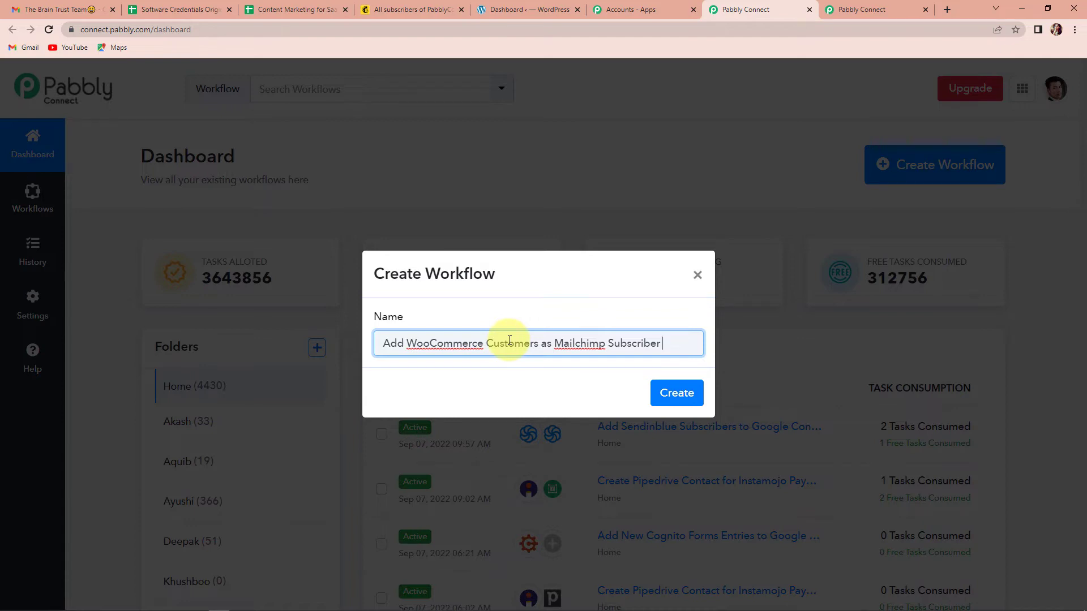
pyautogui.click(660, 391)
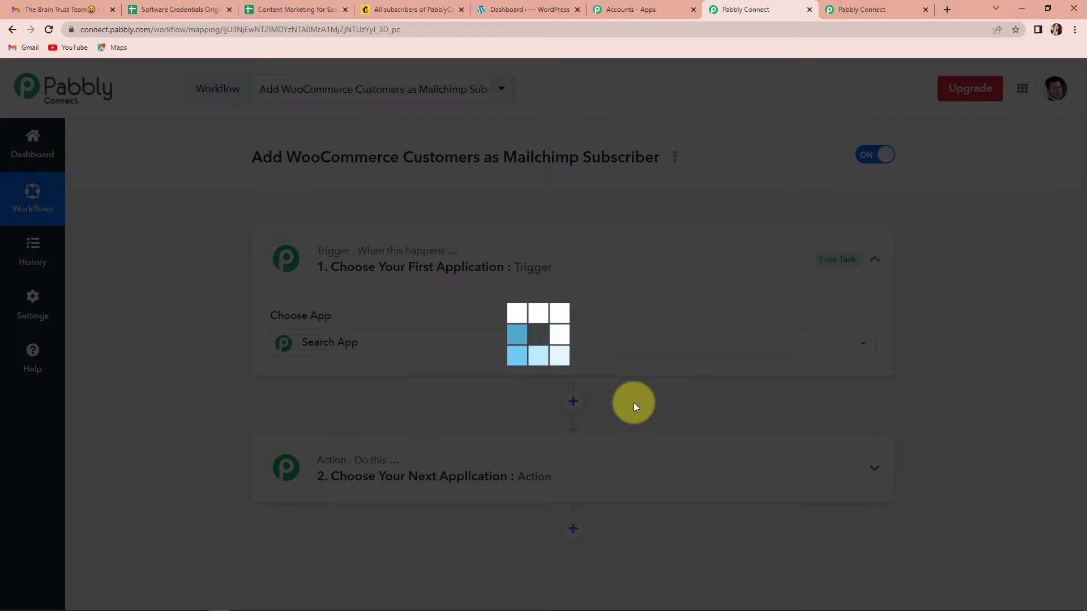
# Step: Search for "woo" in the trigger's app list and choose WooCommerce as the trigger application
pyautogui.scroll(-3, 575, 338)
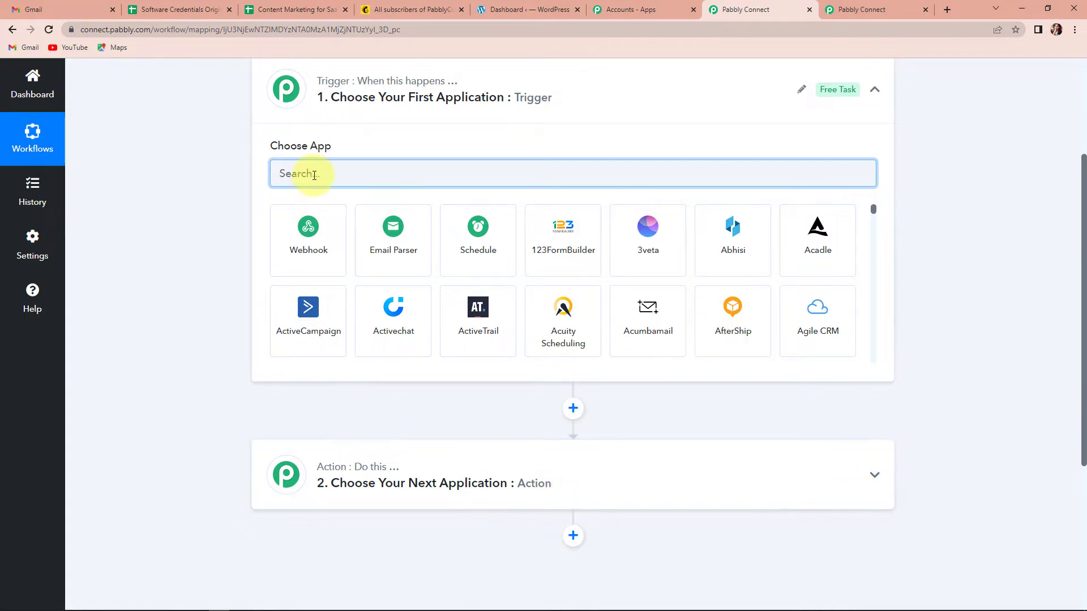
pyautogui.write('woo')
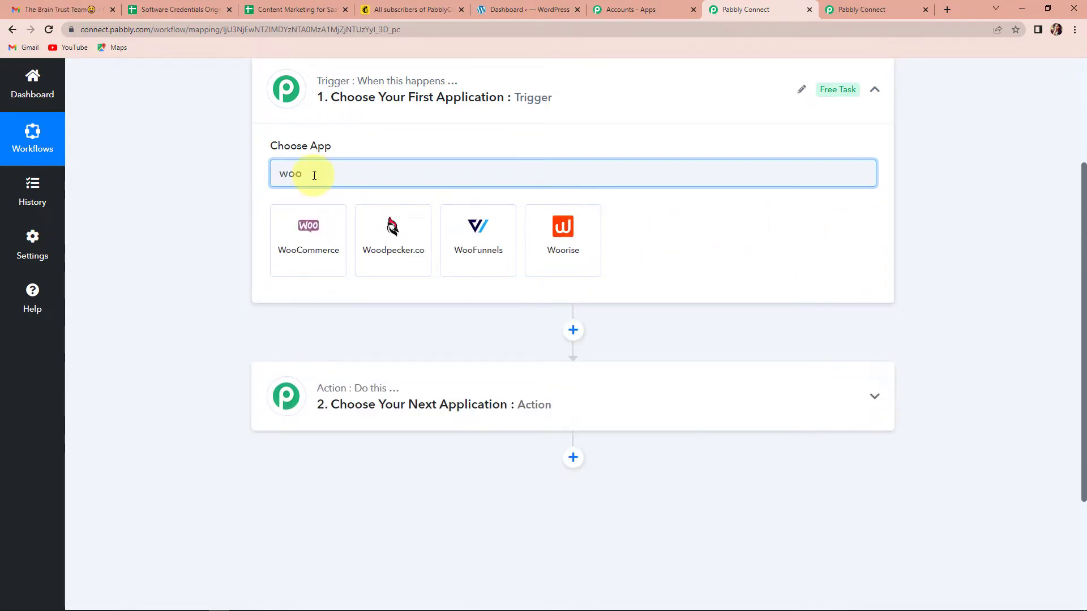
pyautogui.click(294, 247)
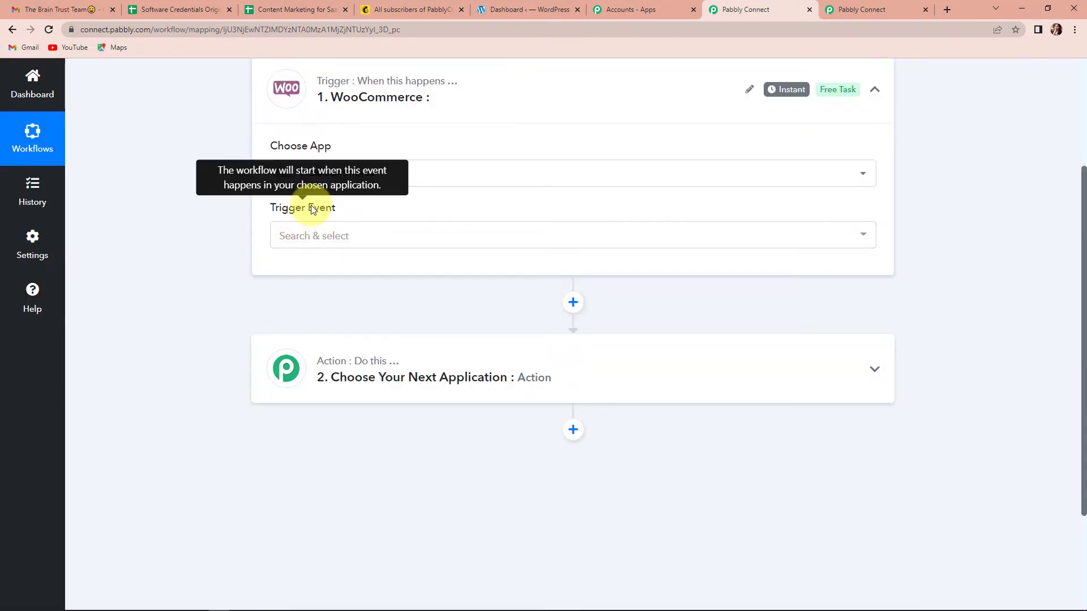
# Step: Set the WooCommerce trigger event to New Customer Created
pyautogui.click(315, 235)
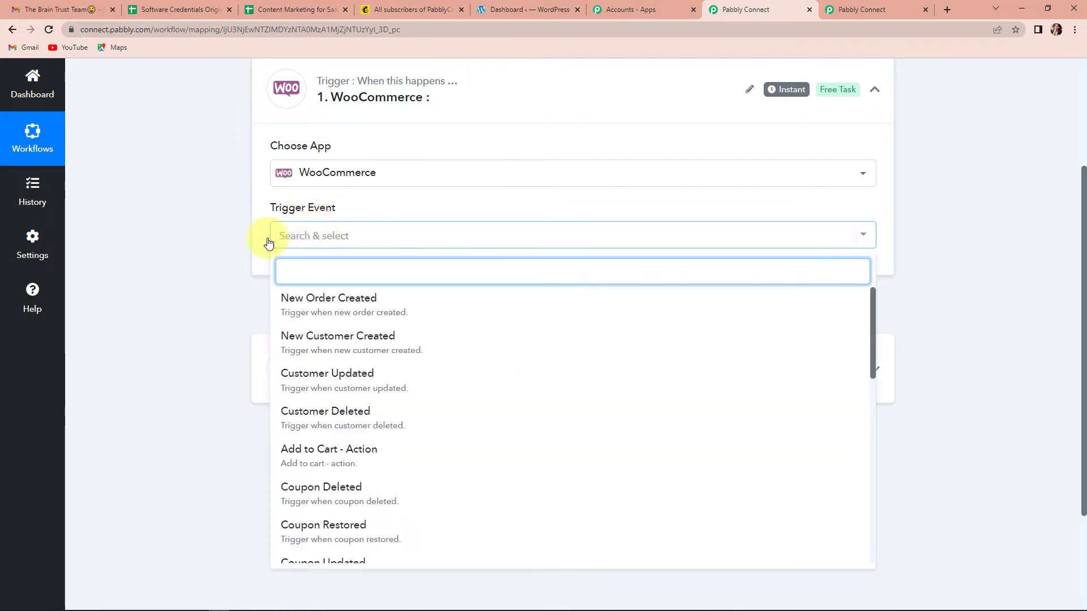
pyautogui.click(240, 230)
pyautogui.scroll(3, 240, 229)
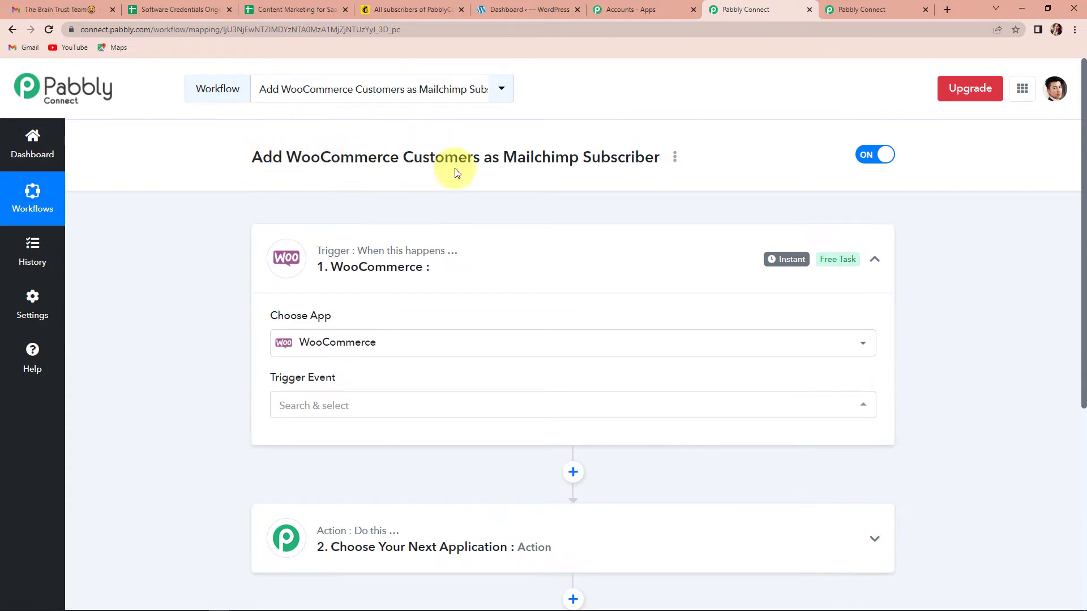
pyautogui.click(308, 407)
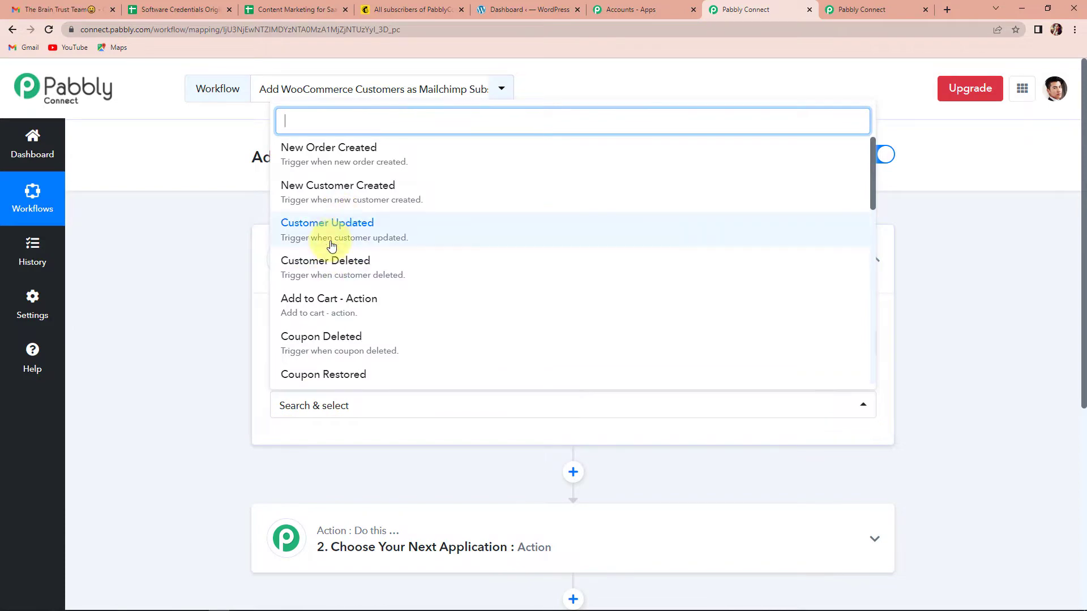
pyautogui.click(342, 193)
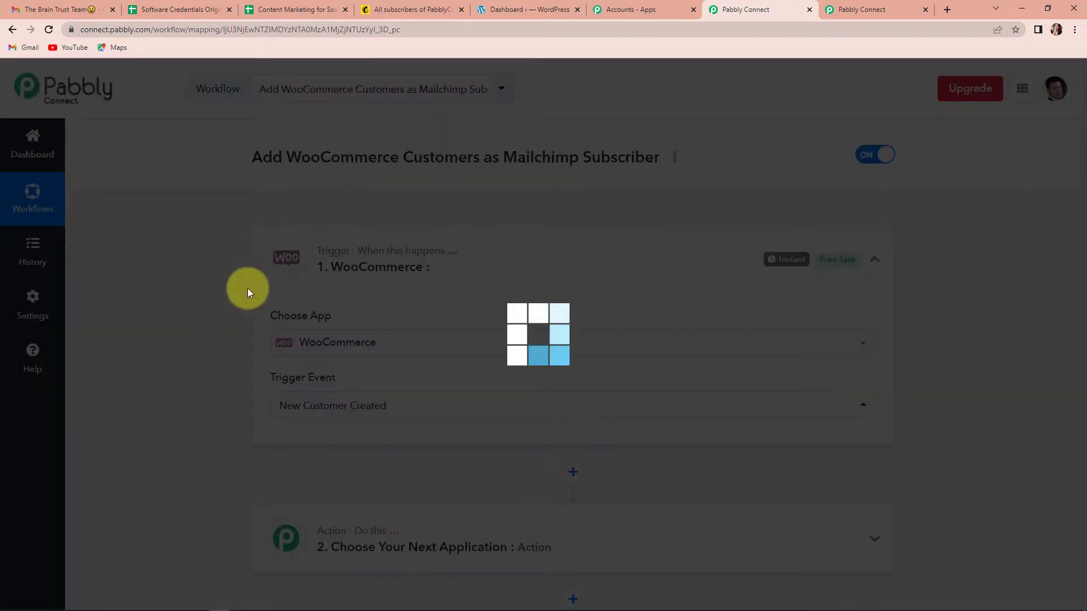
# Step: Switch to the WordPress admin and open the Webhooks section of WooCommerce's advanced settings
pyautogui.scroll(-3, 192, 405)
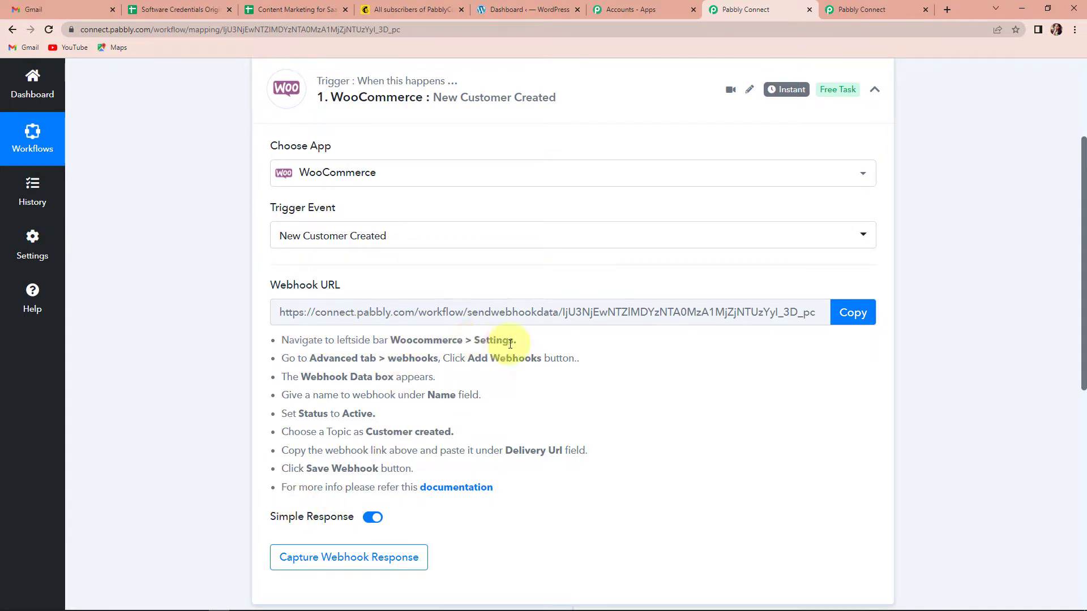
pyautogui.click(511, 10)
pyautogui.scroll(-5, 670, 221)
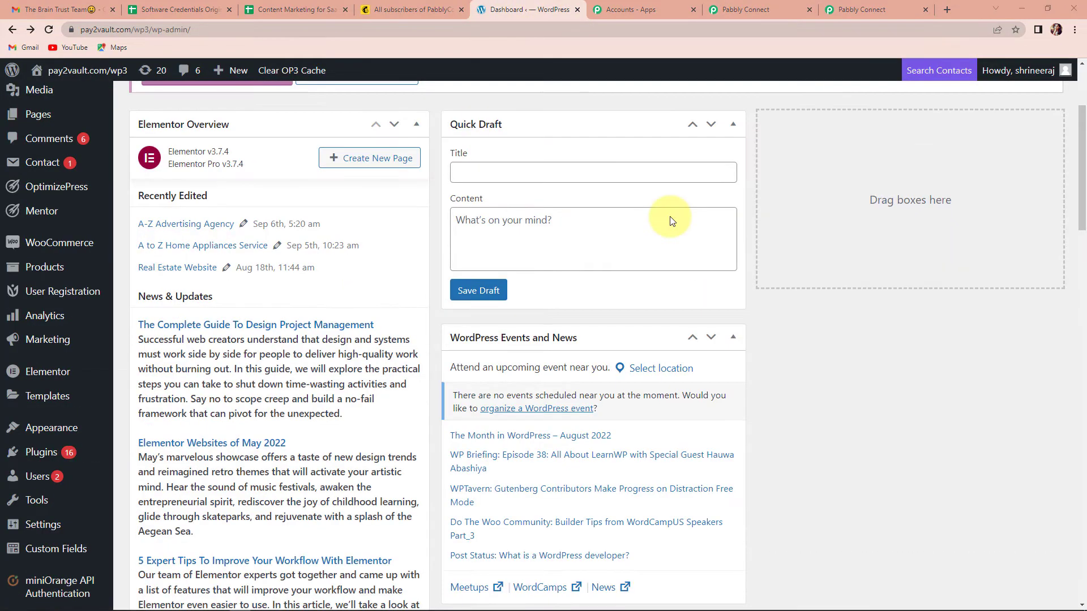
pyautogui.moveTo(50, 251)
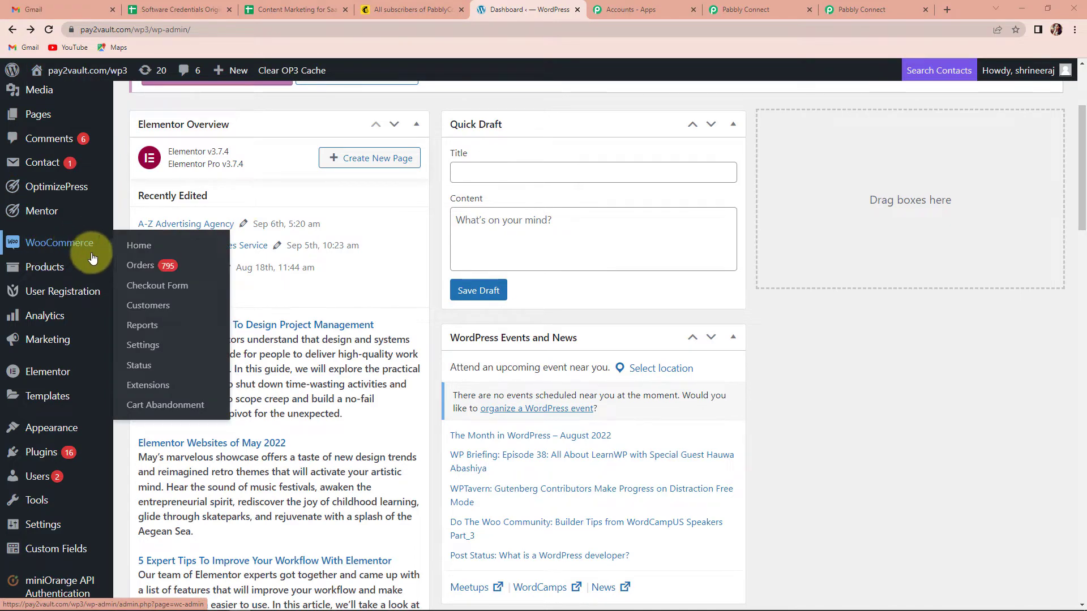
pyautogui.click(152, 351)
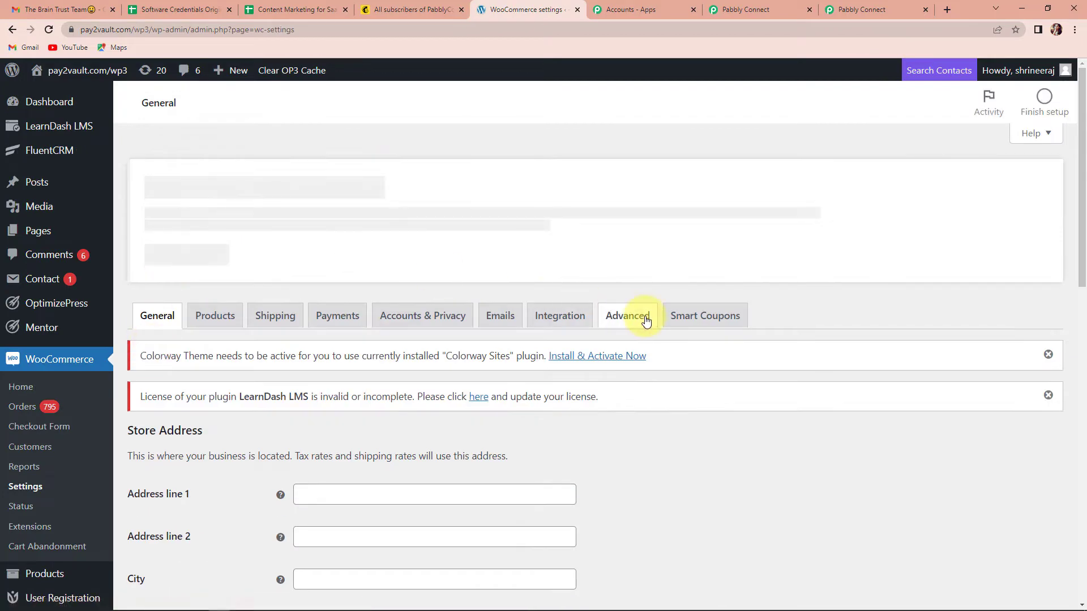
pyautogui.scroll(-1, 645, 320)
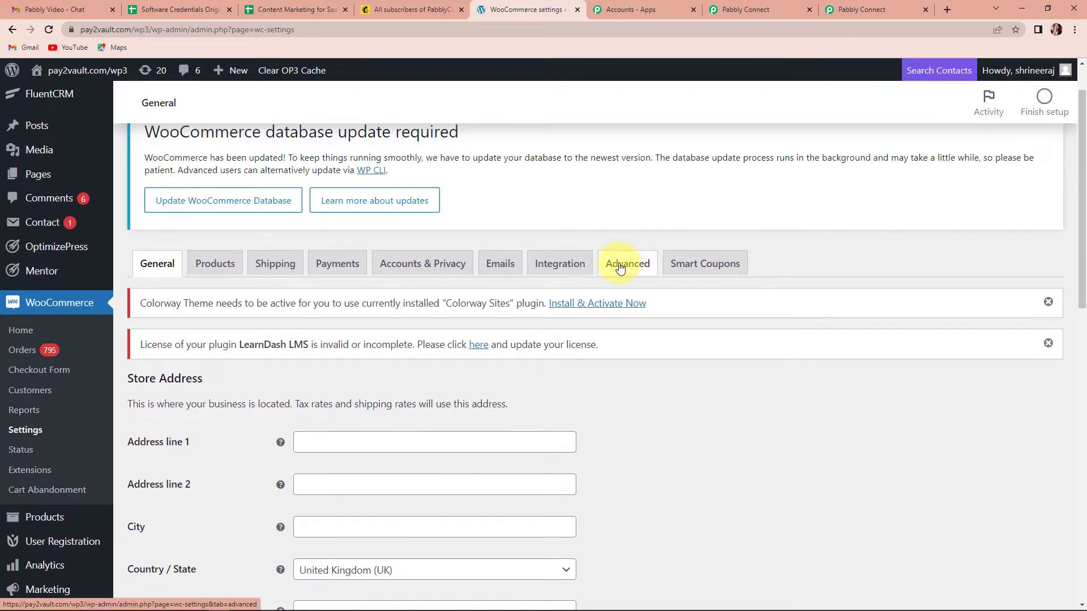
pyautogui.click(620, 266)
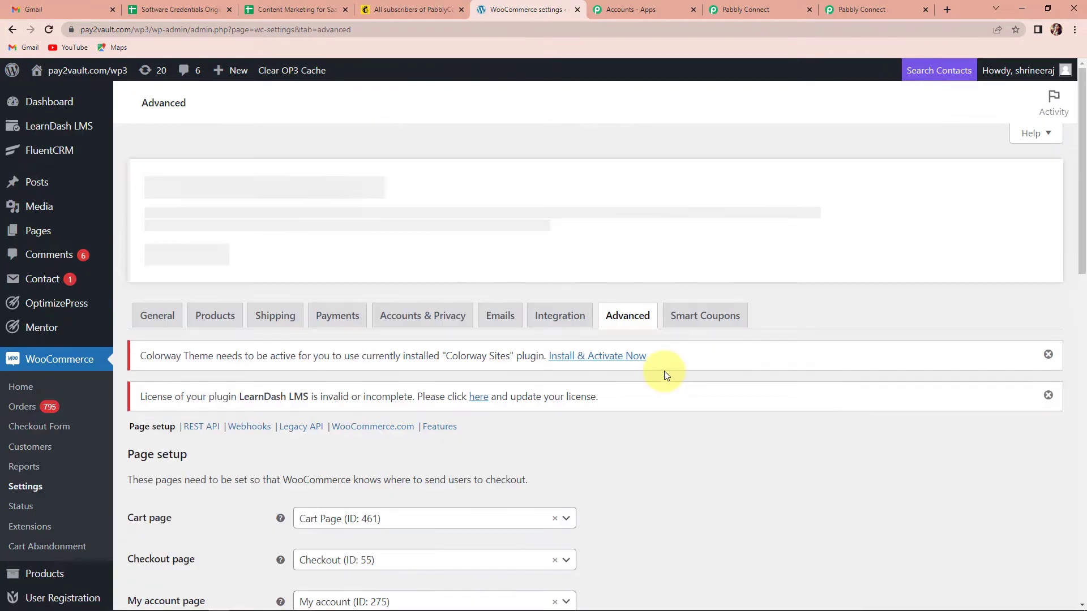
pyautogui.scroll(-4, 664, 371)
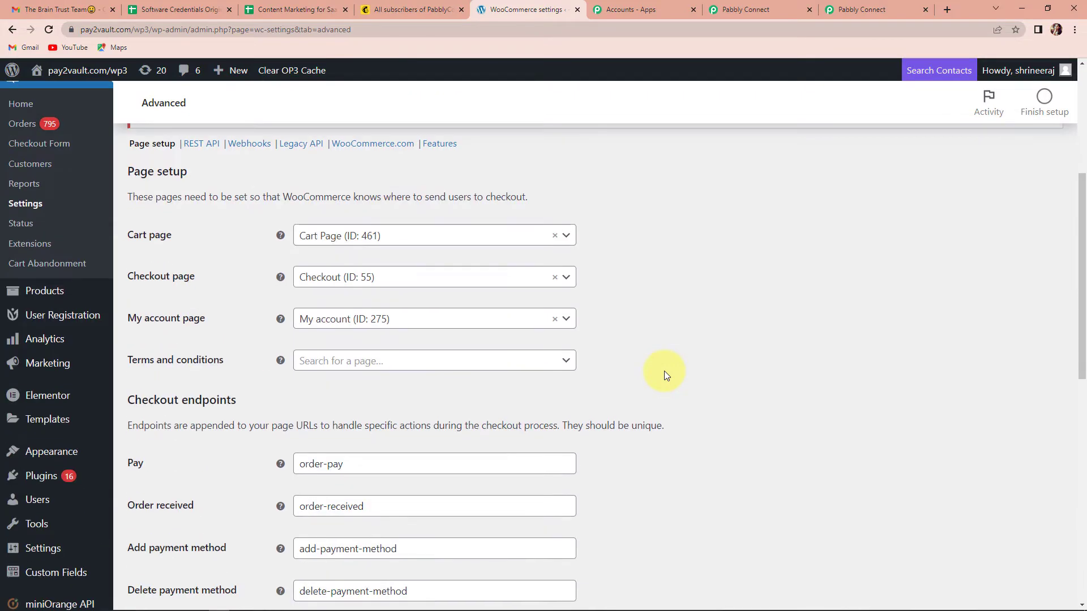
pyautogui.click(250, 148)
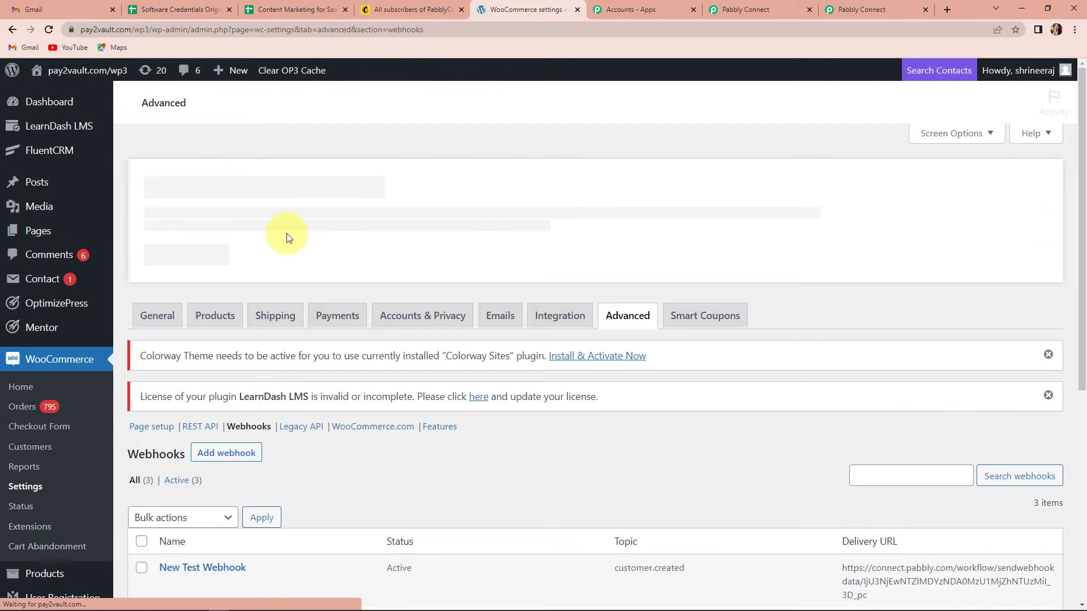
# Step: Add a new WooCommerce webhook and name it "Test Webhook"
pyautogui.scroll(-3, 286, 233)
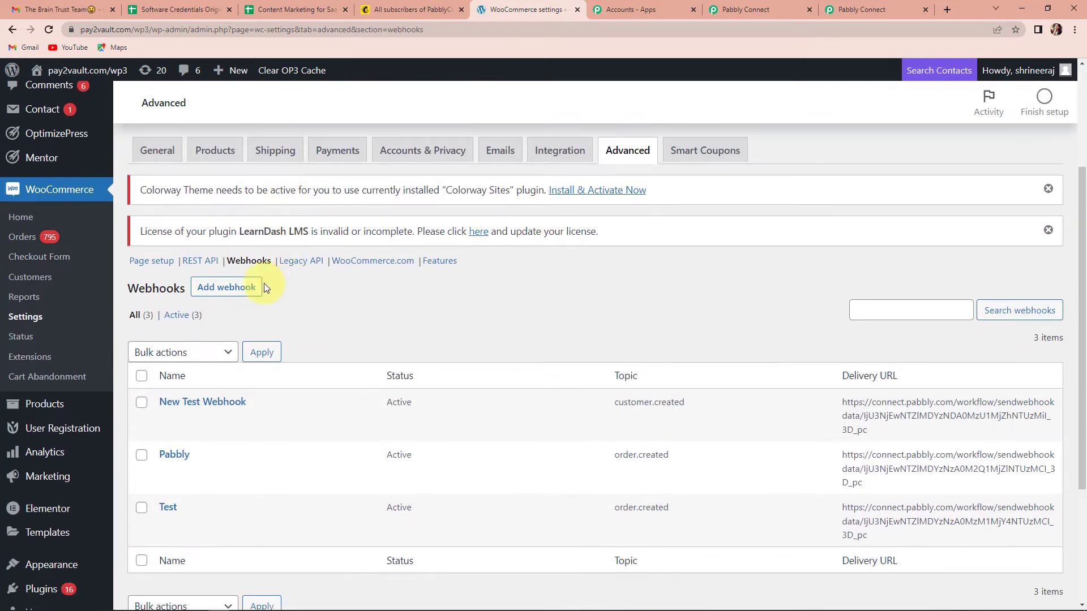
pyautogui.click(224, 290)
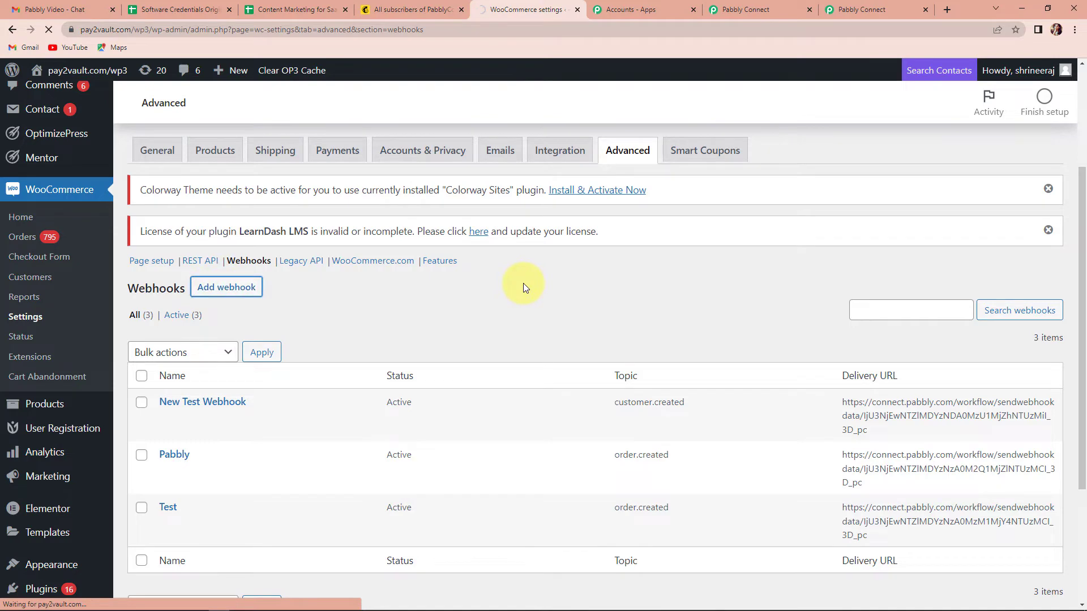
pyautogui.scroll(-4, 523, 283)
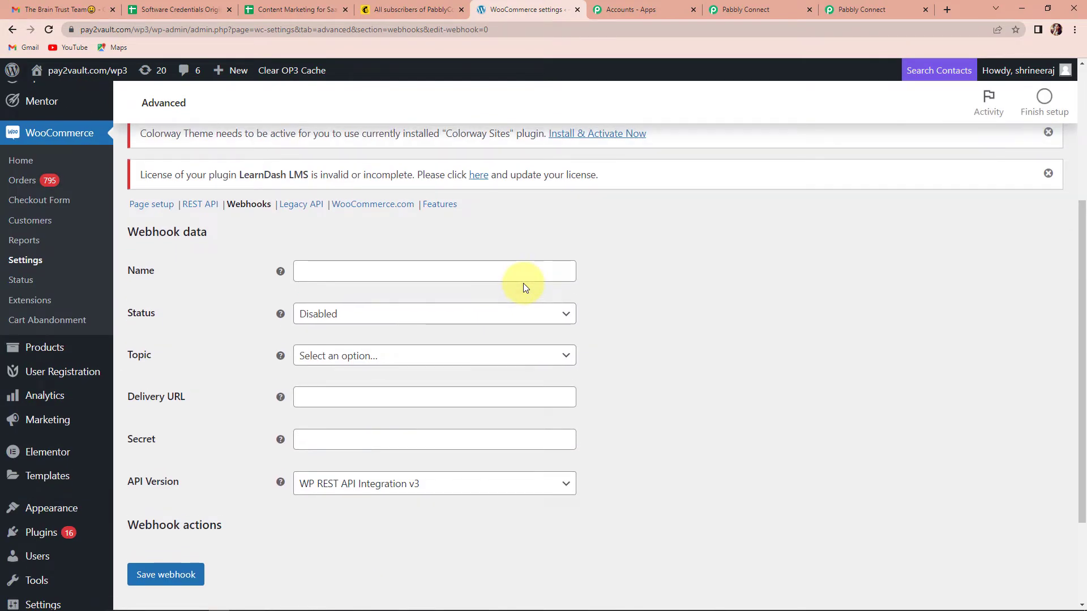
pyautogui.click(307, 278)
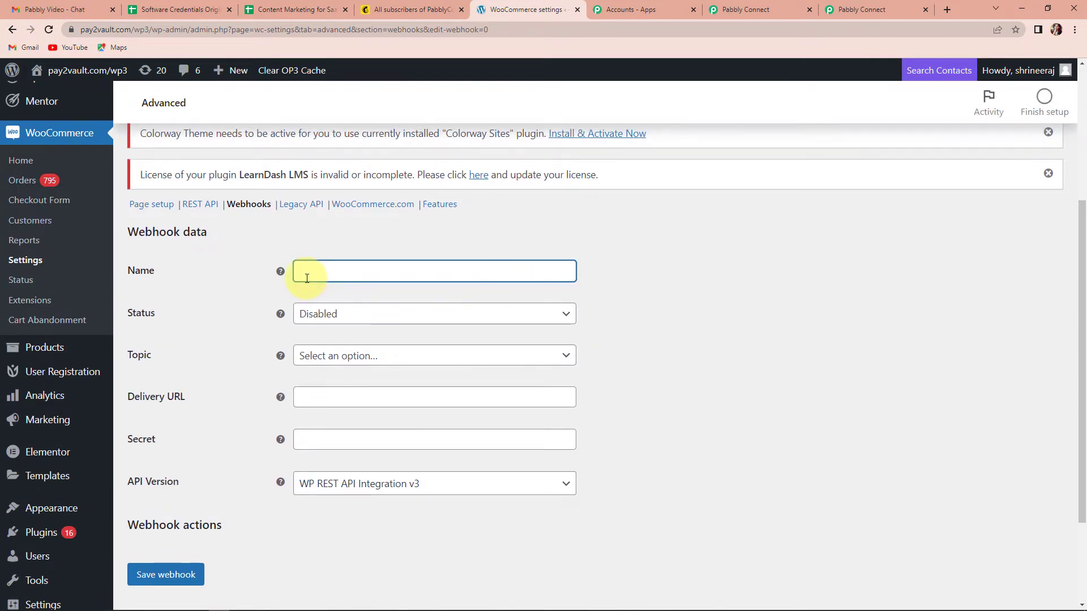
pyautogui.write('Test We')
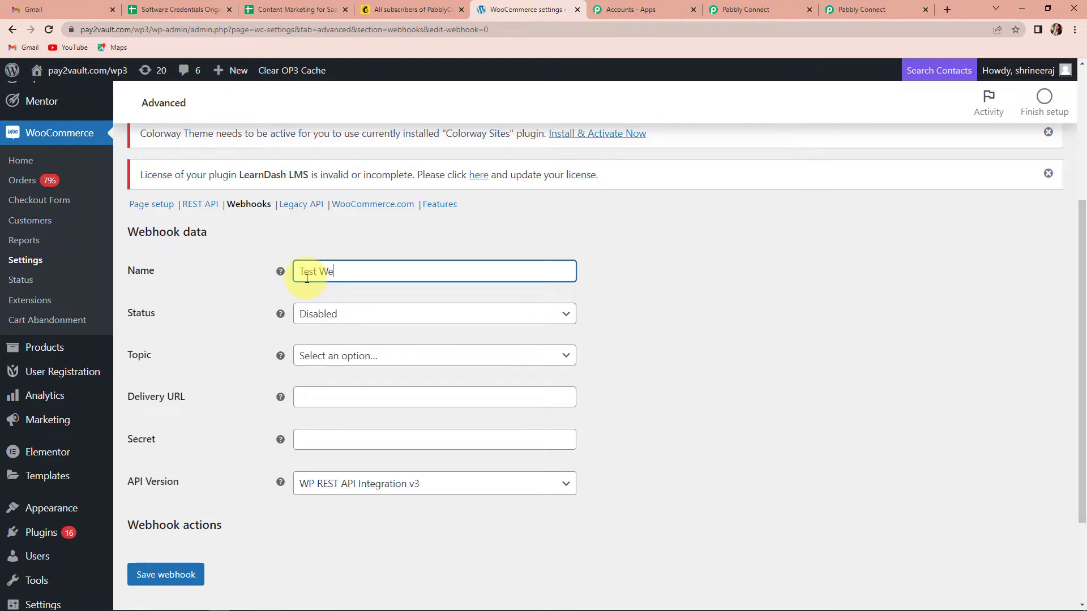
pyautogui.write('bhook')
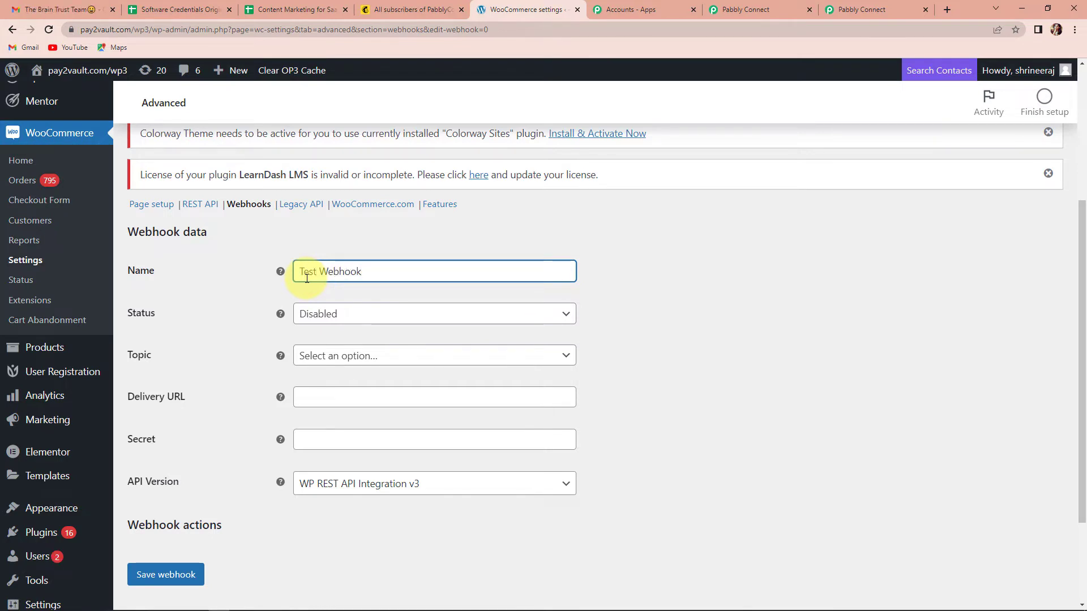
# Step: Set the webhook's status to Active and its topic to Customer created
pyautogui.click(368, 316)
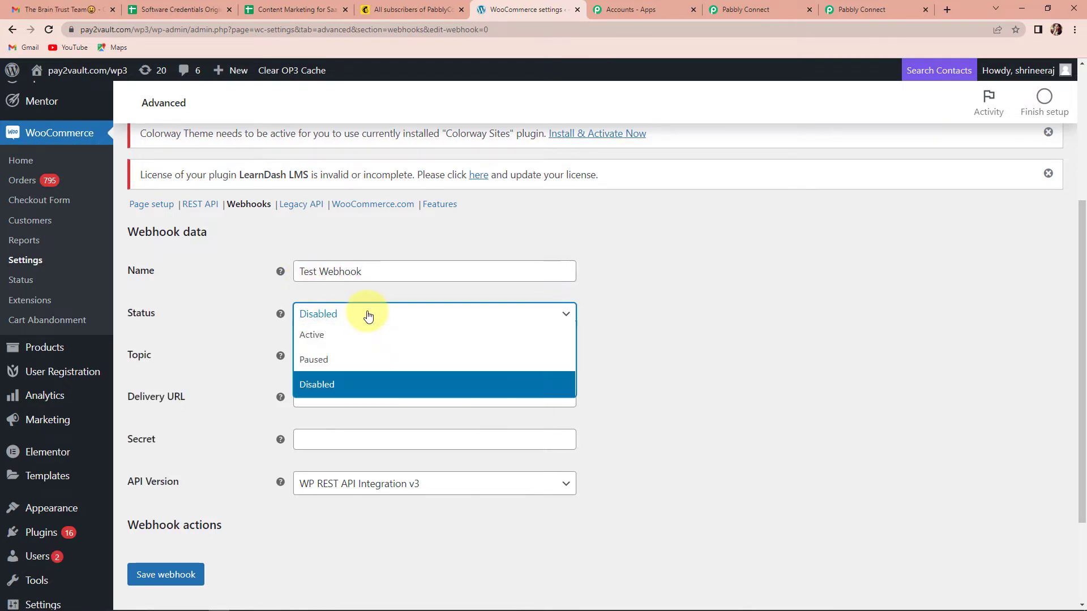
pyautogui.click(340, 335)
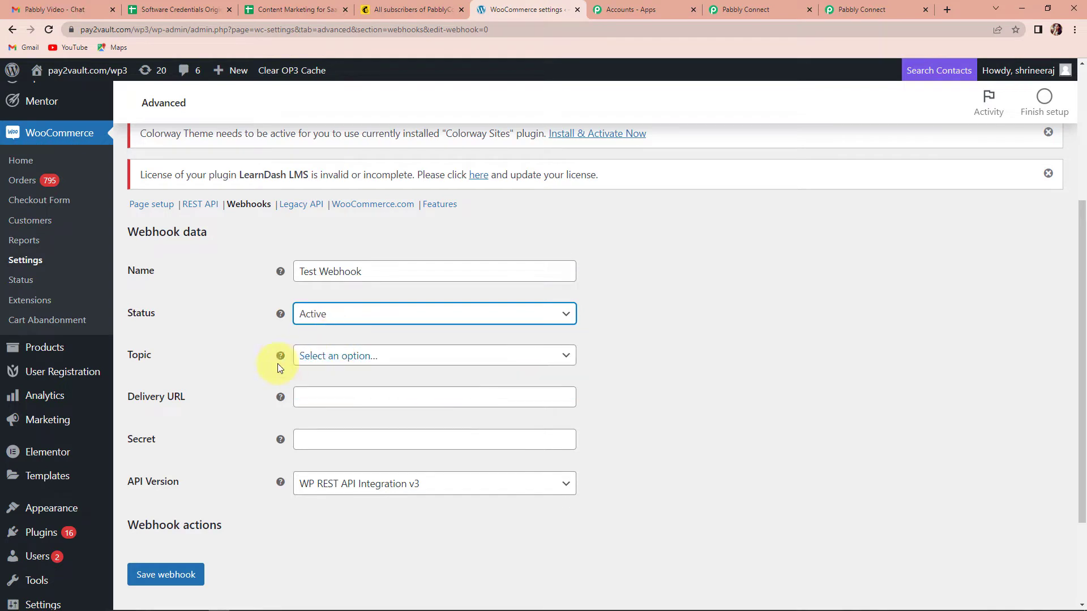
pyautogui.click(409, 363)
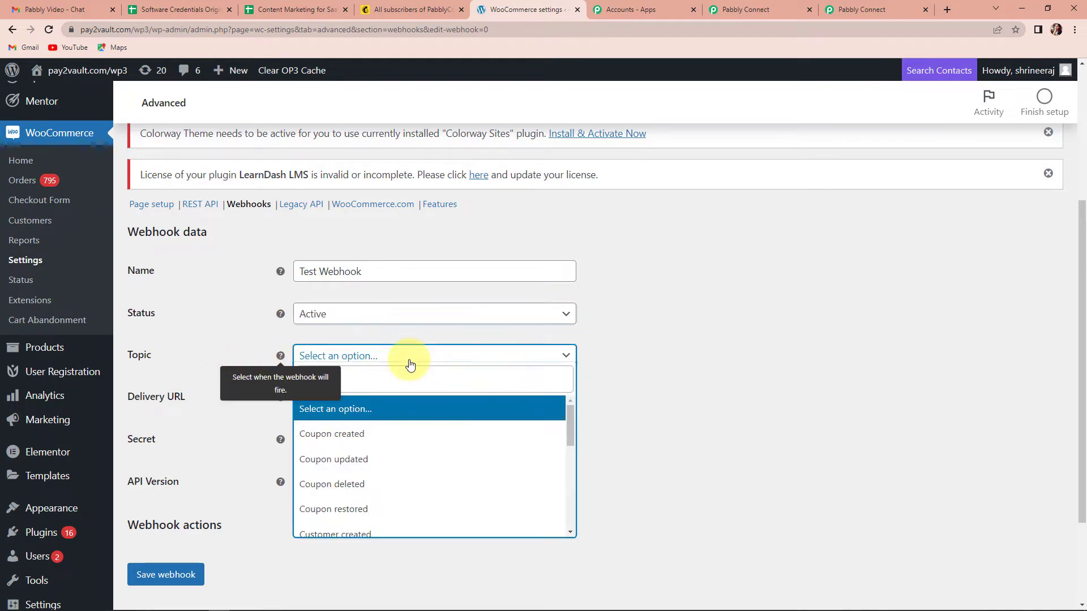
pyautogui.scroll(-1, 345, 478)
pyautogui.click(346, 482)
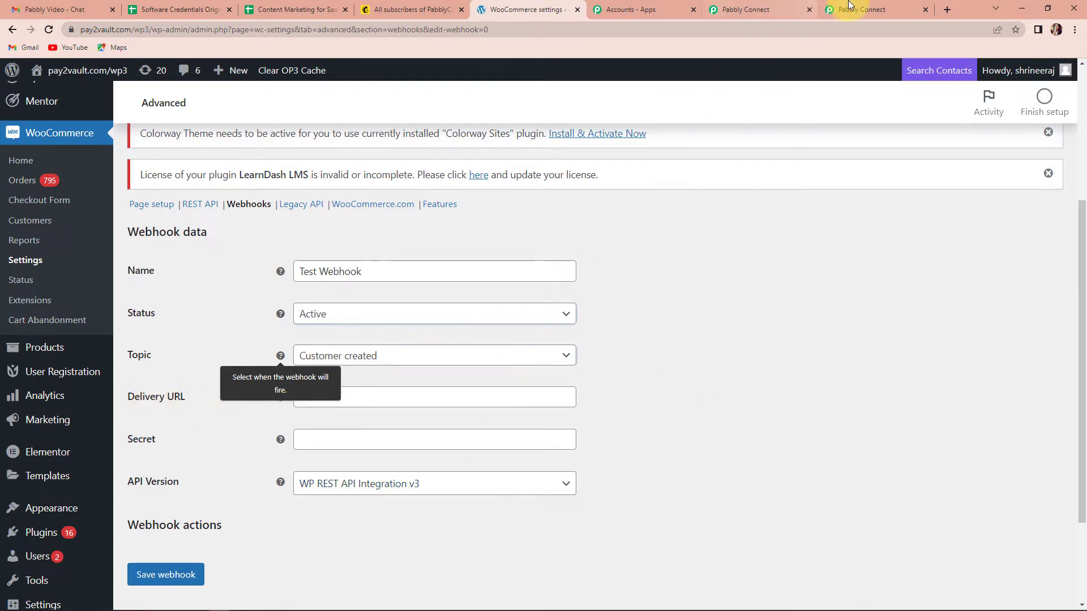
# Step: Copy the trigger's webhook URL from Pabbly Connect and paste it as the WooCommerce webhook's Delivery URL
pyautogui.click(792, 9)
pyautogui.scroll(-3, 858, 314)
pyautogui.click(858, 314)
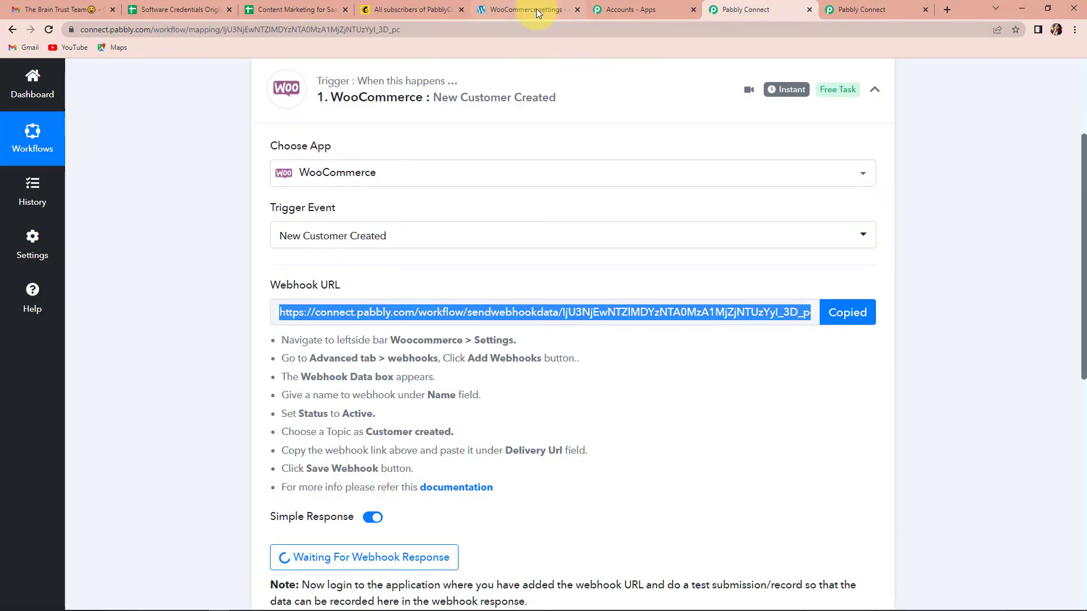
pyautogui.click(526, 9)
pyautogui.click(369, 391)
pyautogui.hotkey('ctrl', 'v')
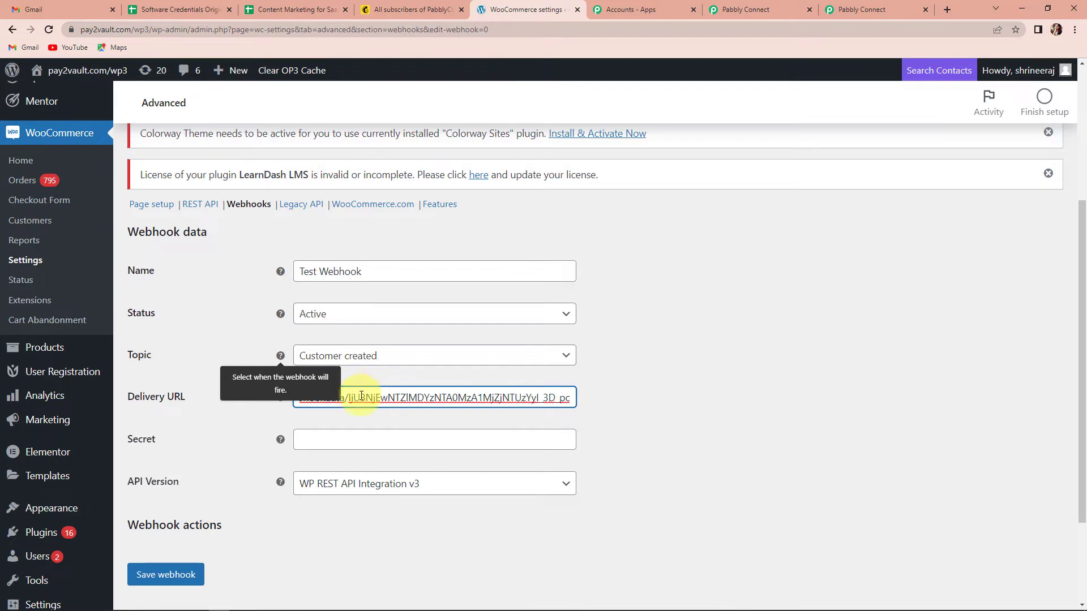
pyautogui.scroll(-2, 227, 505)
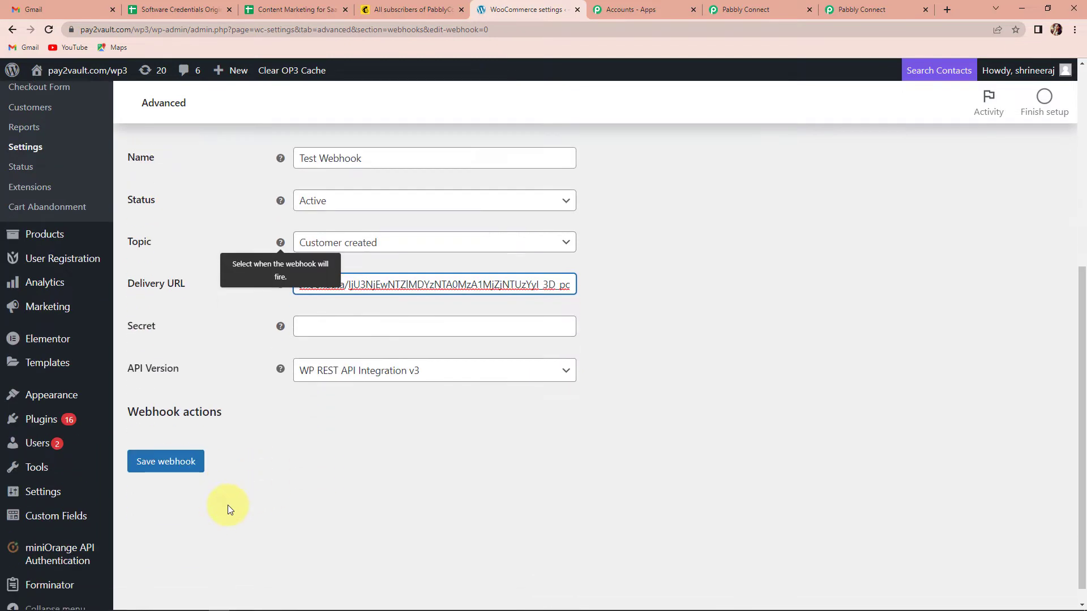
# Step: Keep the webhook's API version at WP REST API Integration v3 and save the webhook
pyautogui.click(429, 367)
pyautogui.click(419, 386)
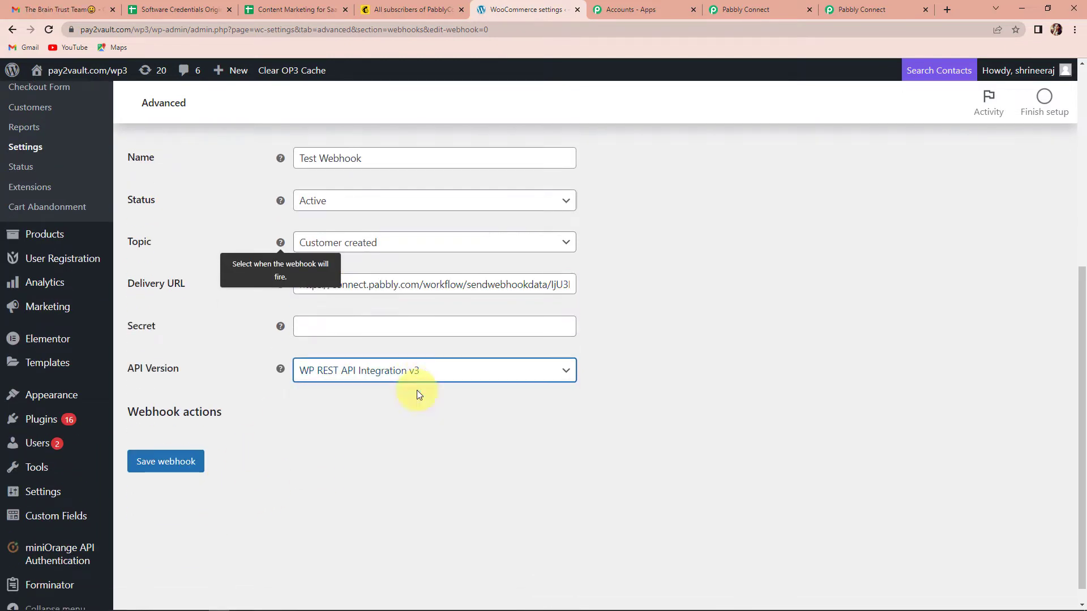
pyautogui.click(166, 463)
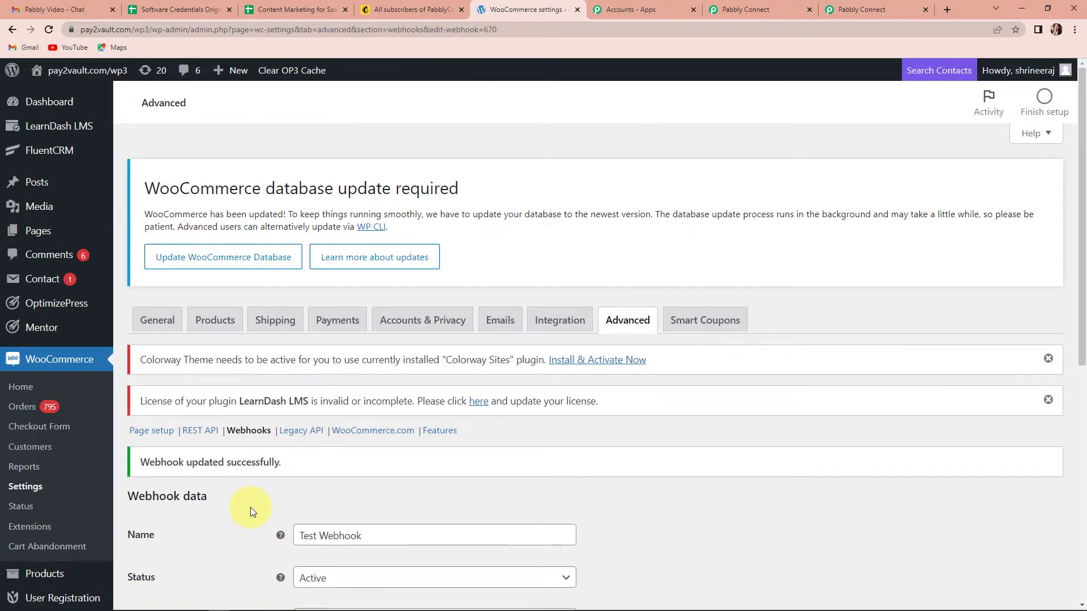
pyautogui.scroll(-4, 251, 507)
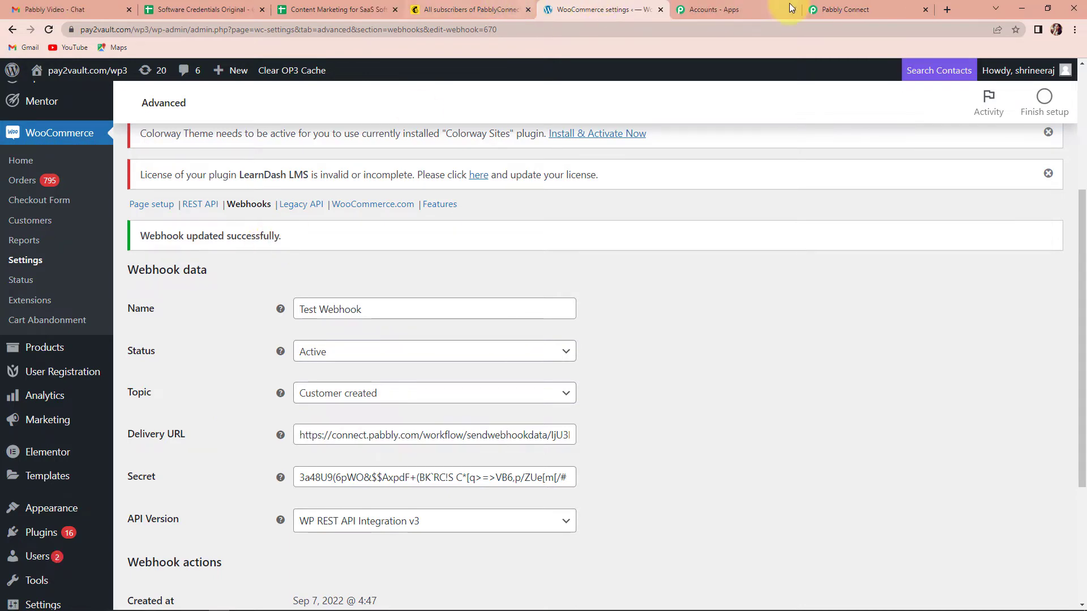
# Step: Switch to the Pabbly Connect workflow and re-capture the WooCommerce trigger's webhook response
pyautogui.click(845, 9)
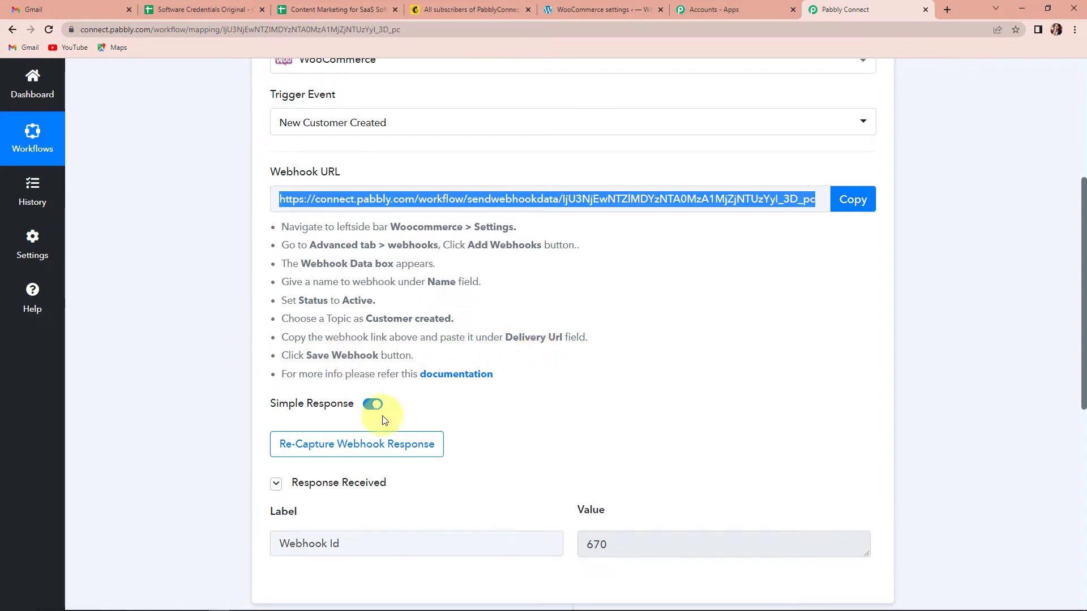
pyautogui.click(386, 445)
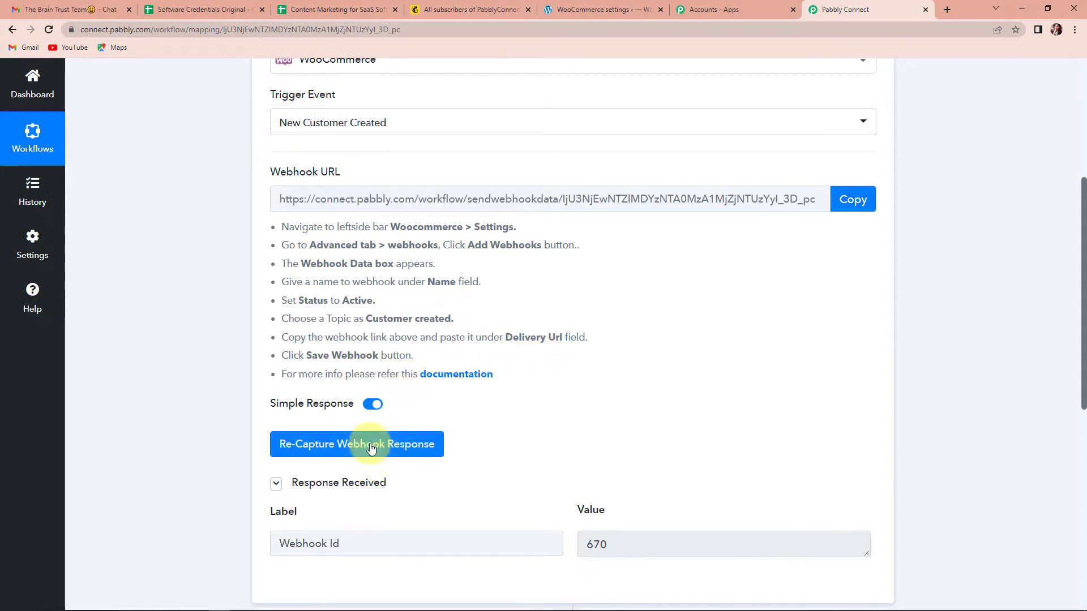
pyautogui.click(533, 417)
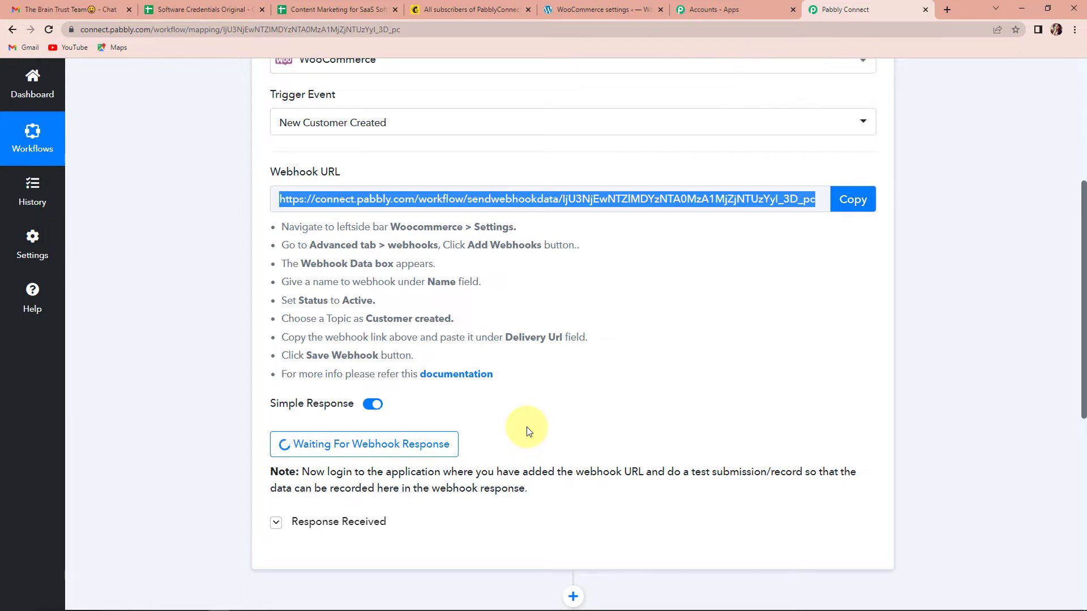
# Step: Switch to the WordPress admin, list all pages and search them for "Registration"
pyautogui.click(612, 10)
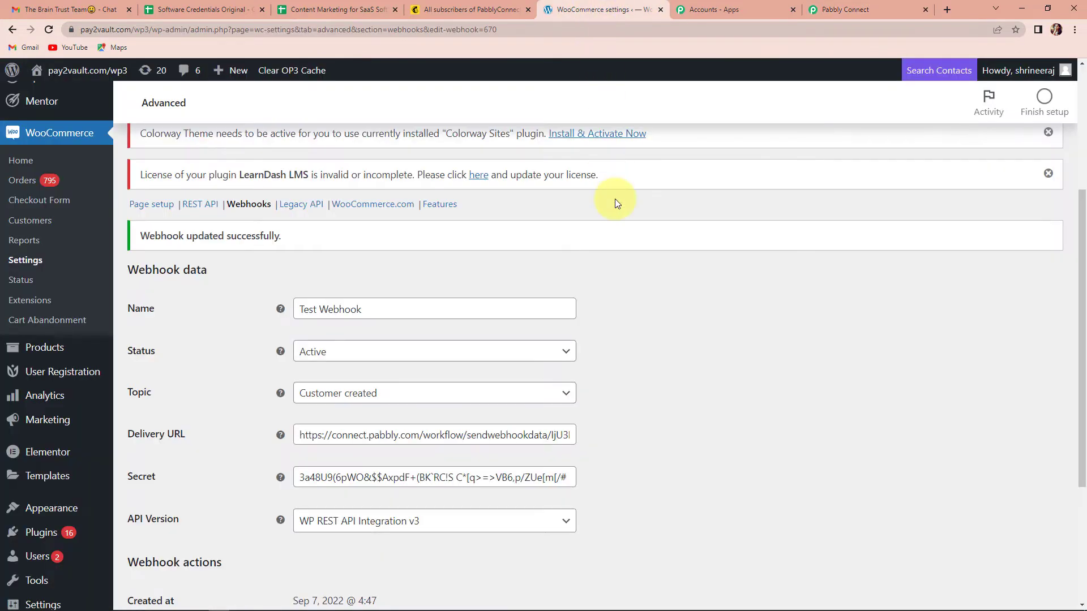
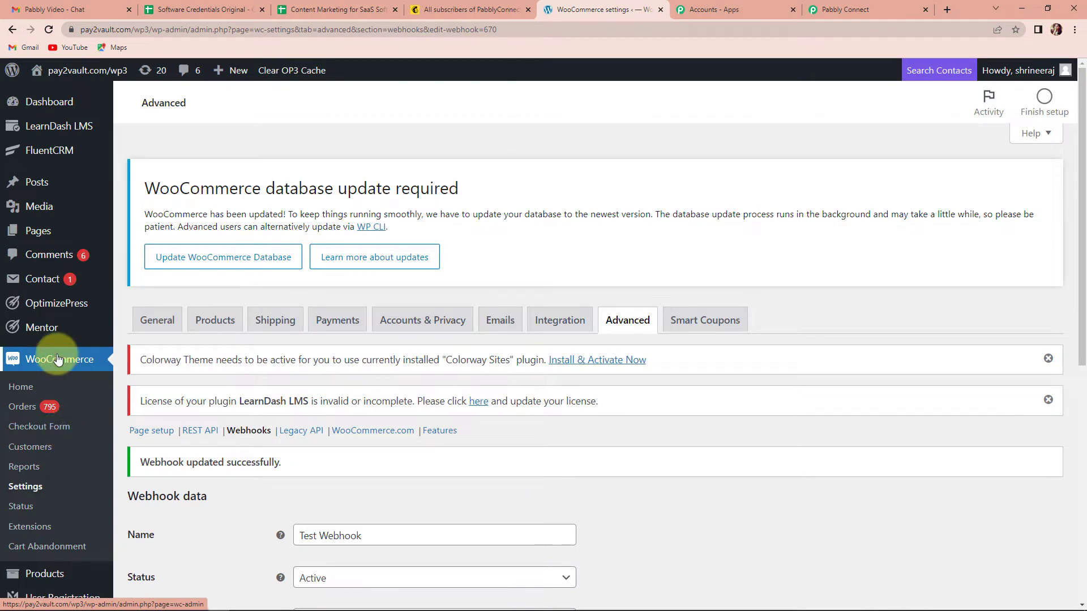
pyautogui.moveTo(36, 231)
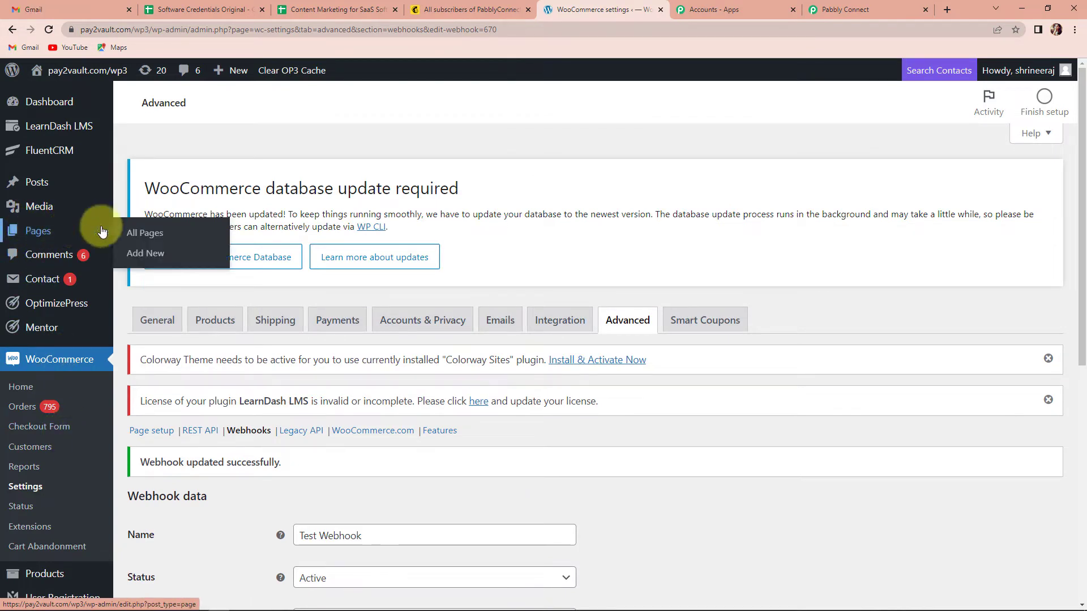
pyautogui.click(157, 240)
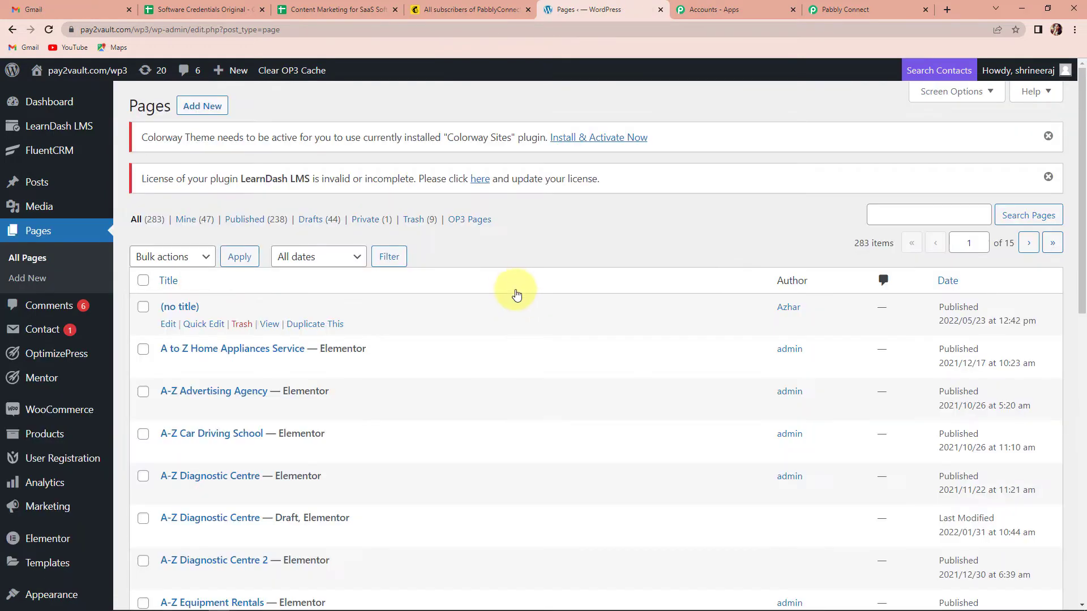
pyautogui.scroll(-2, 515, 290)
pyautogui.scroll(2, 515, 289)
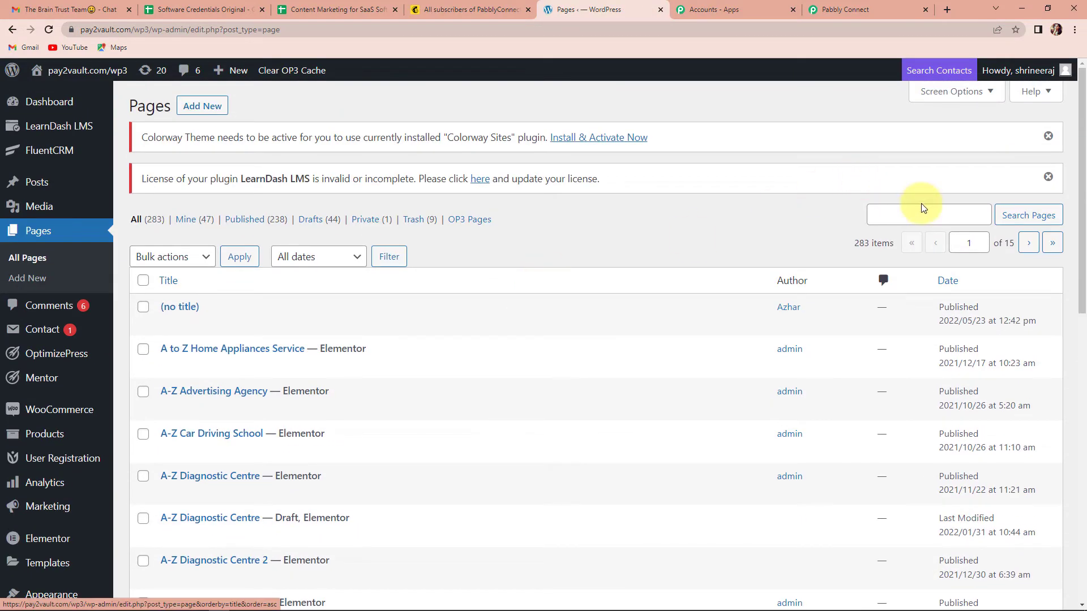
pyautogui.click(921, 210)
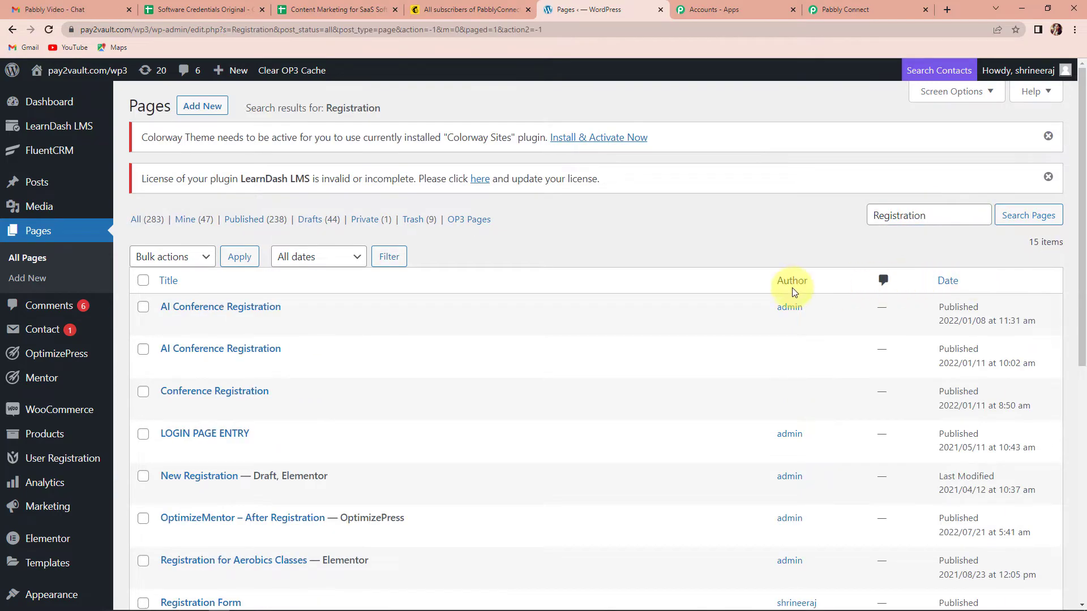
# Step: View the "Registration page" from the search results and look over its form fields
pyautogui.scroll(-1, 320, 334)
pyautogui.scroll(-6, 320, 334)
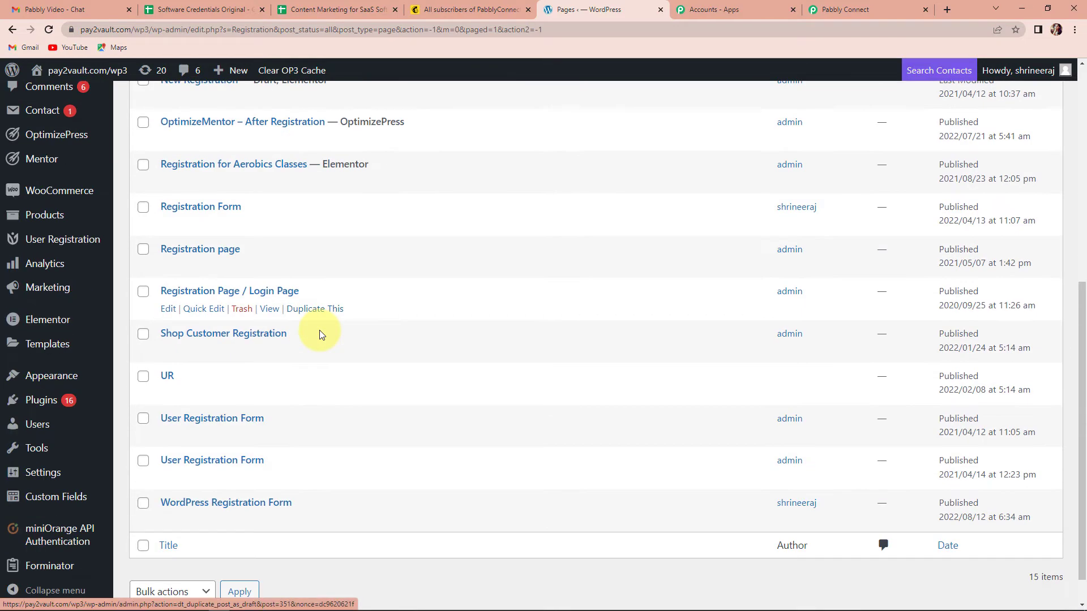
pyautogui.moveTo(182, 249)
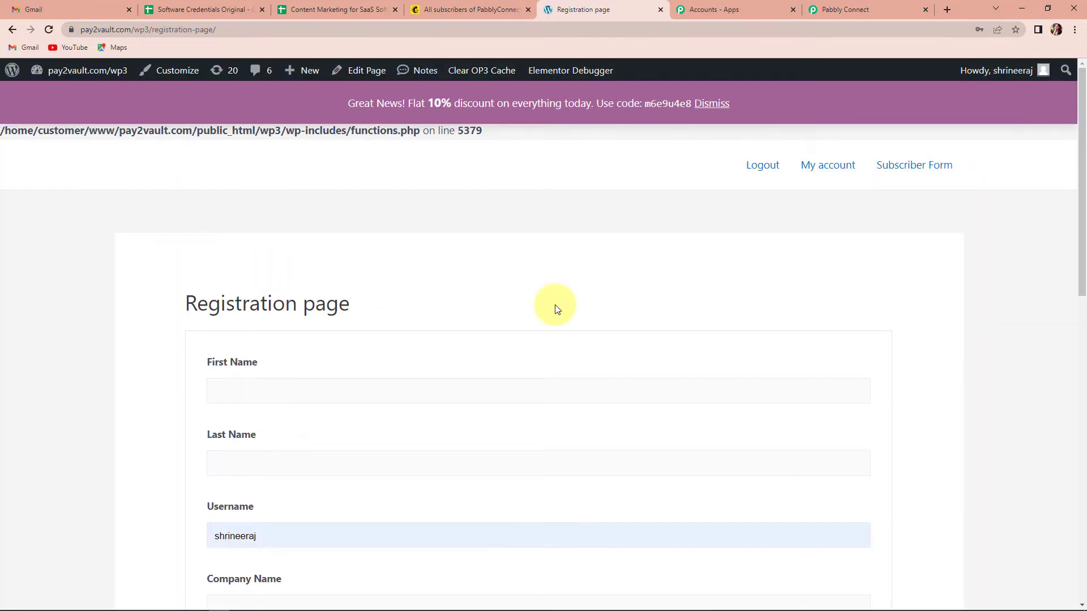
pyautogui.scroll(-3, 556, 309)
pyautogui.scroll(-1, 557, 309)
pyautogui.scroll(3, 556, 305)
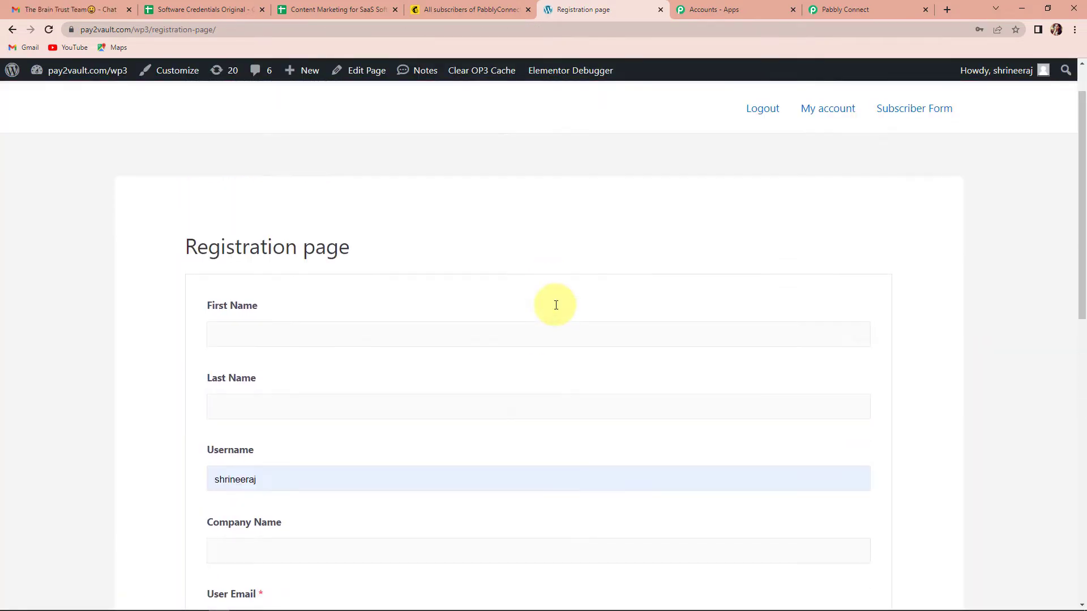
# Step: Enter the test customer's first name and last name in the registration form
pyautogui.click(245, 333)
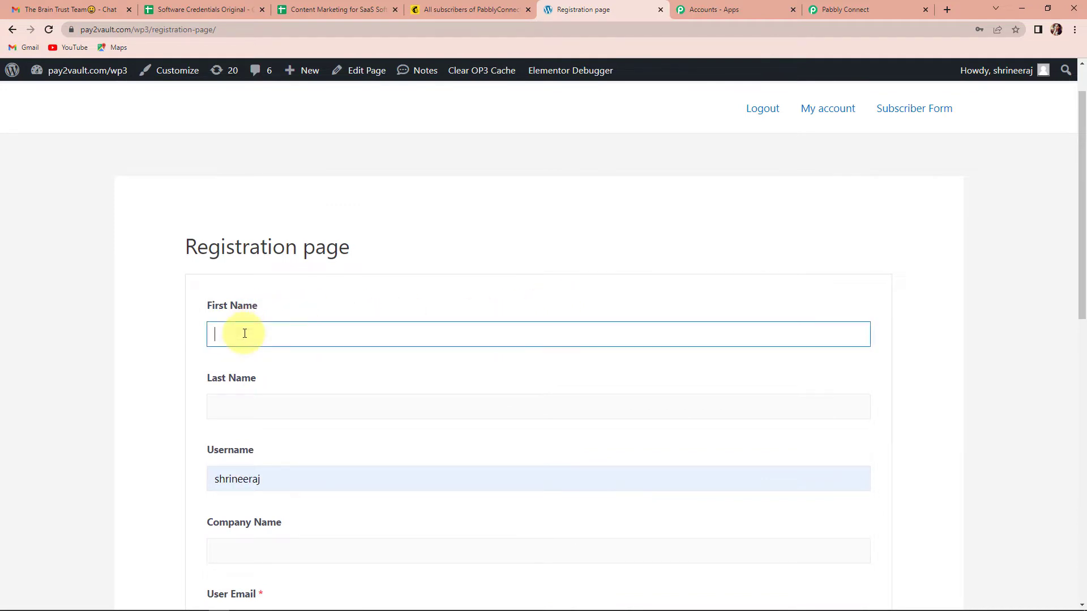
pyautogui.scroll(-2, 245, 334)
pyautogui.click(242, 226)
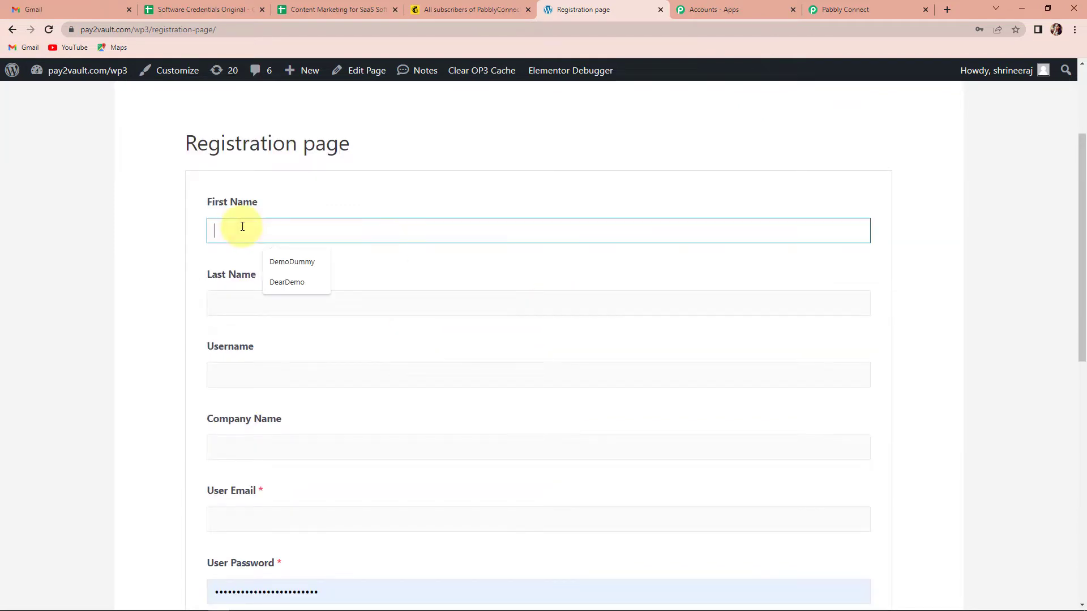
pyautogui.click(292, 262)
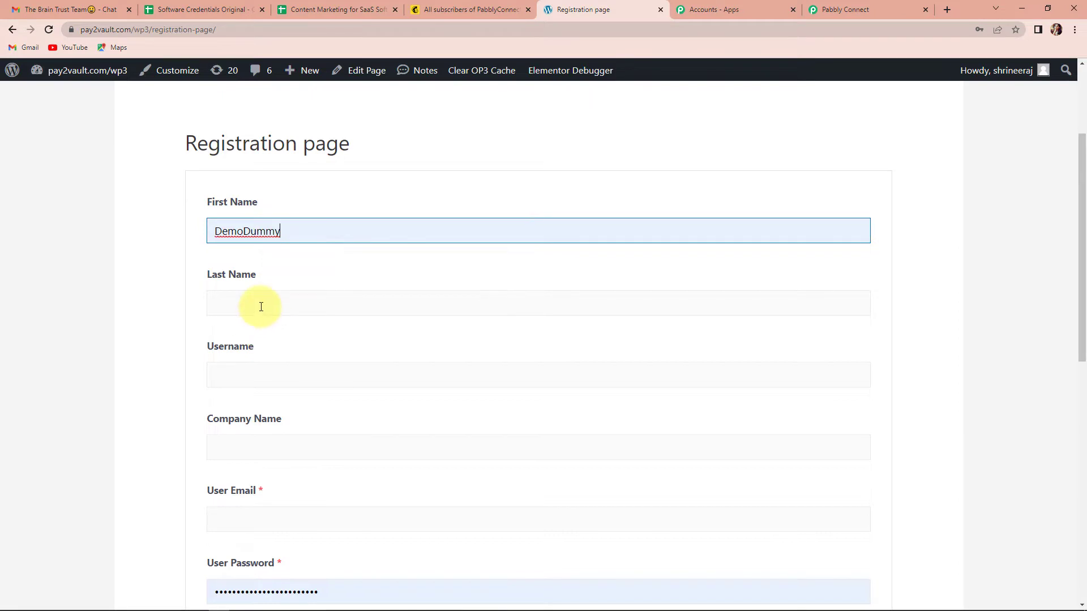
pyautogui.click(261, 307)
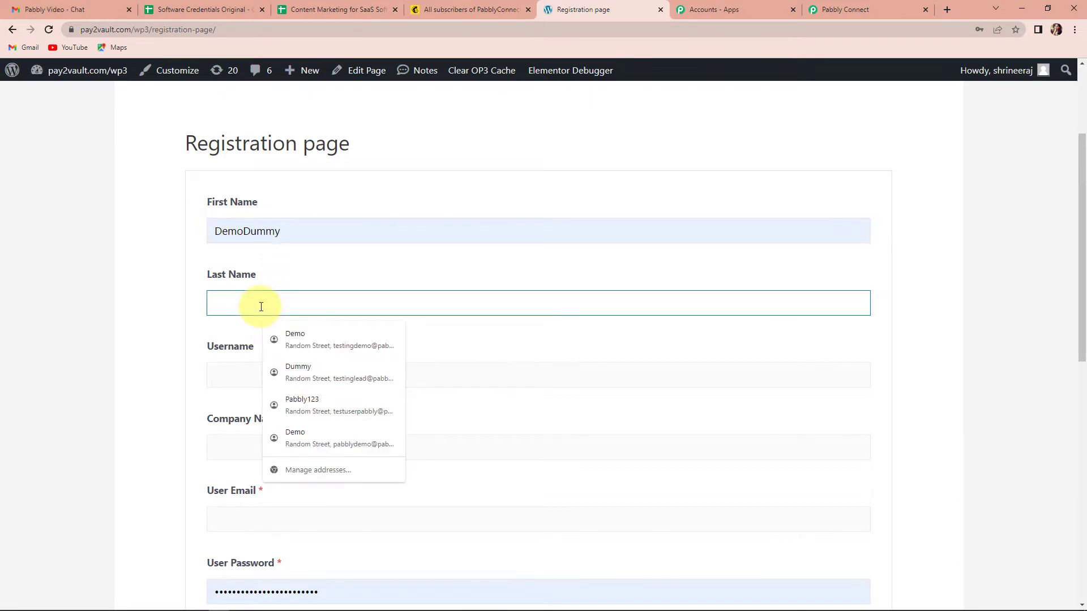
pyautogui.write('Test123')
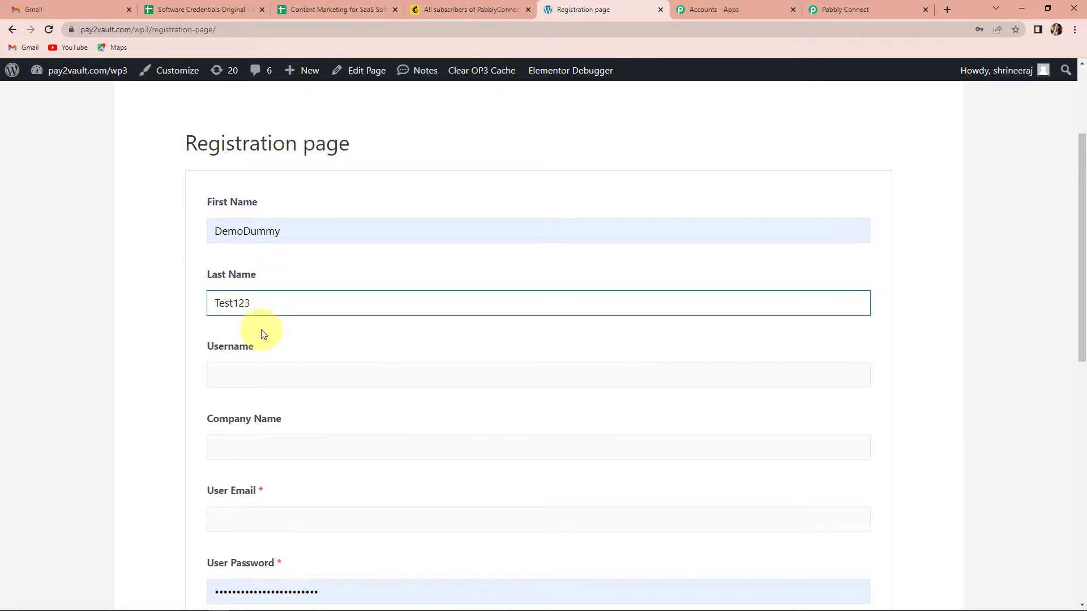
# Step: Set the registration form's username to "demotest123" and the company name to "Pabbly Connect"
pyautogui.click(268, 368)
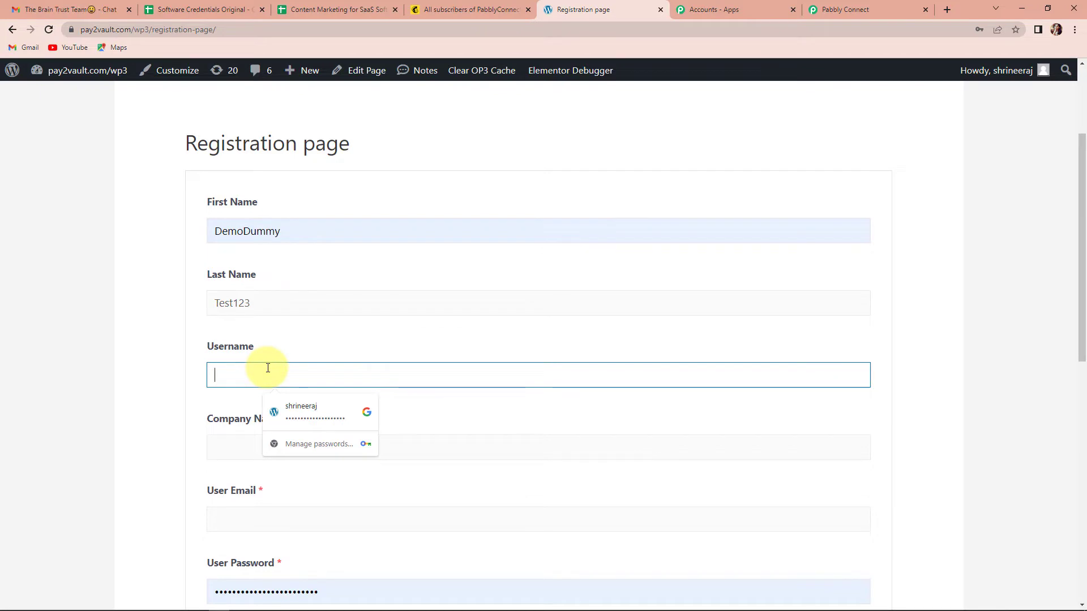
pyautogui.write('demotest')
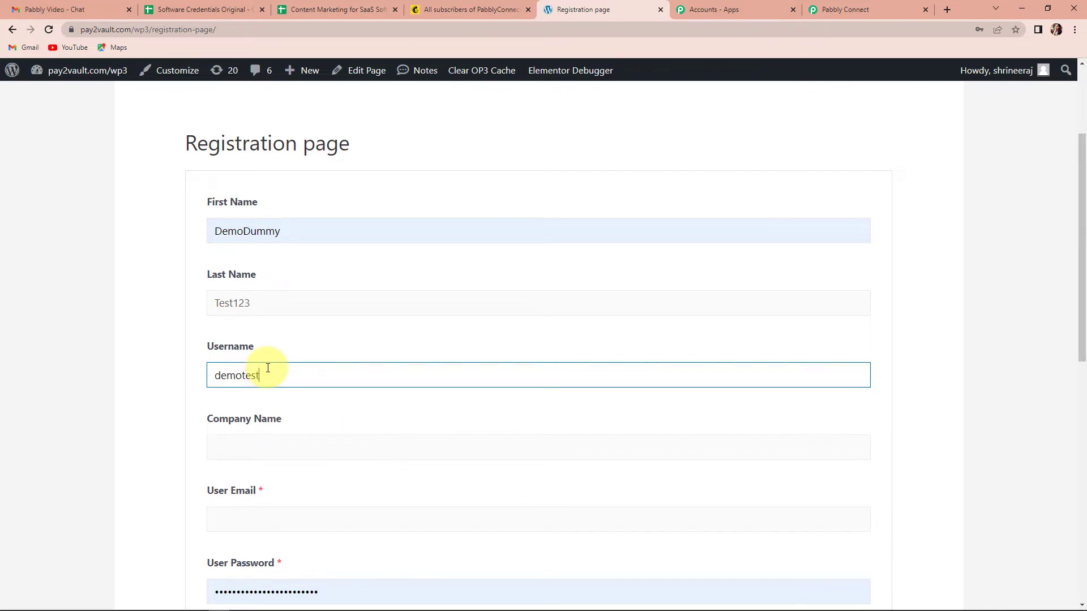
pyautogui.write('123')
pyautogui.click(258, 443)
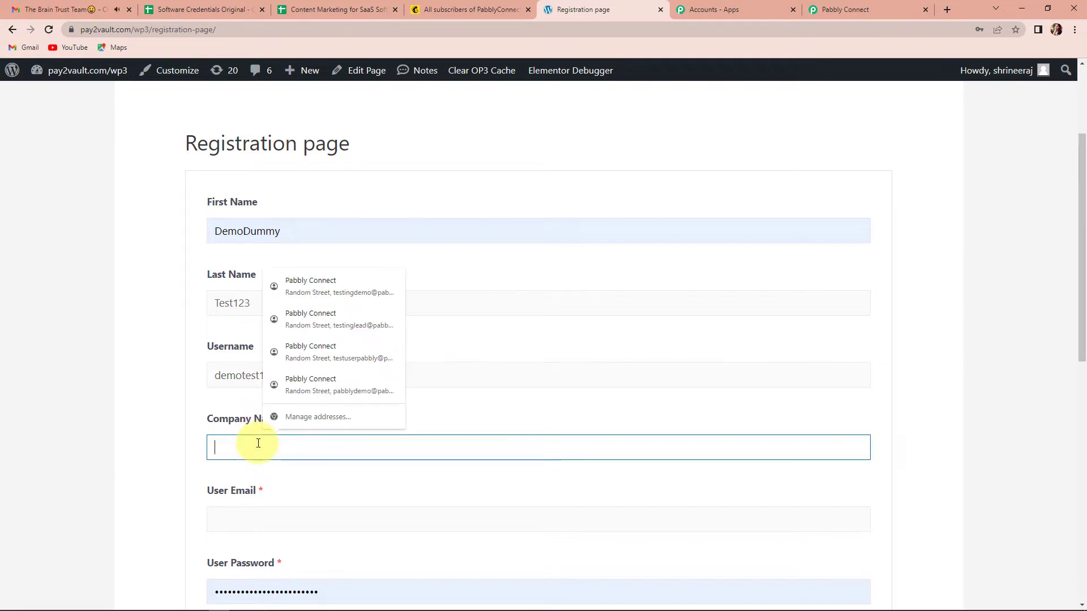
pyautogui.write('Pabbly Co')
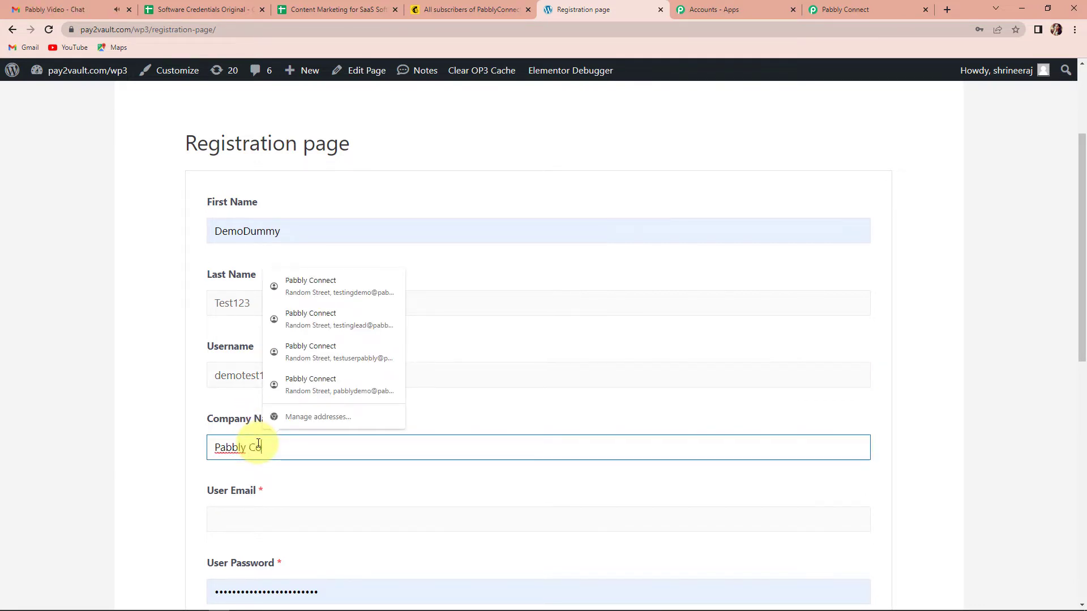
pyautogui.write('nnect')
pyautogui.click(177, 426)
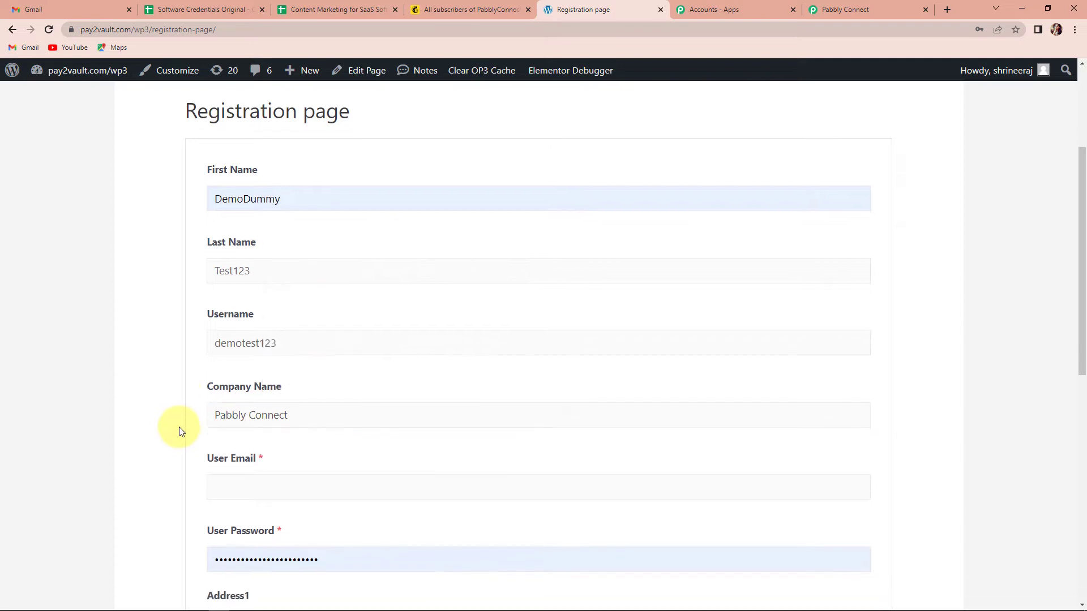
# Step: Fill in the test customer's e-mail from the first saved autofill address entry
pyautogui.scroll(-3, 198, 396)
pyautogui.click(244, 347)
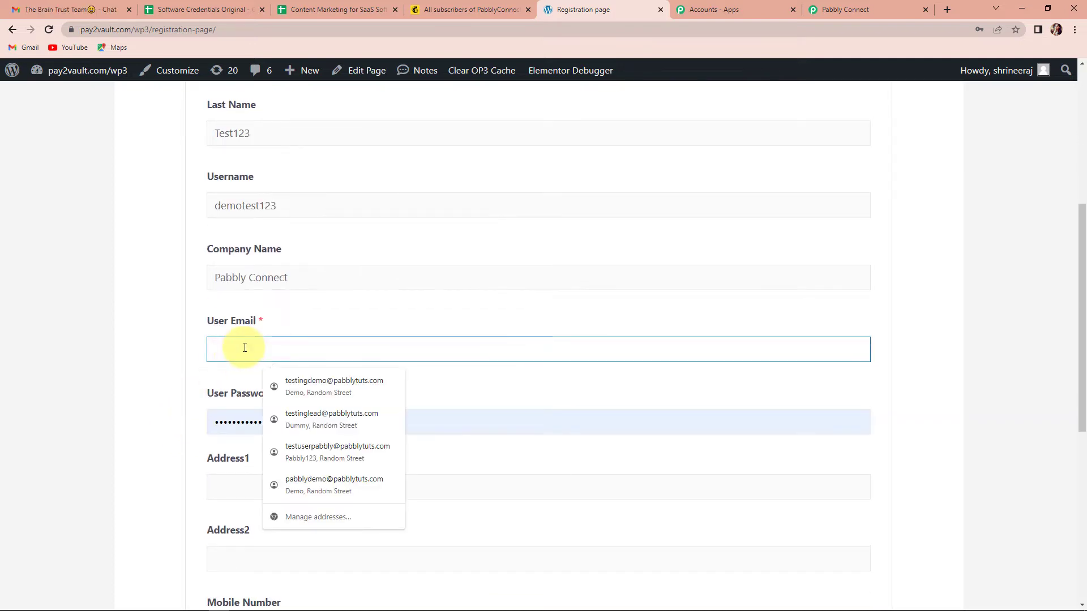
pyautogui.click(313, 389)
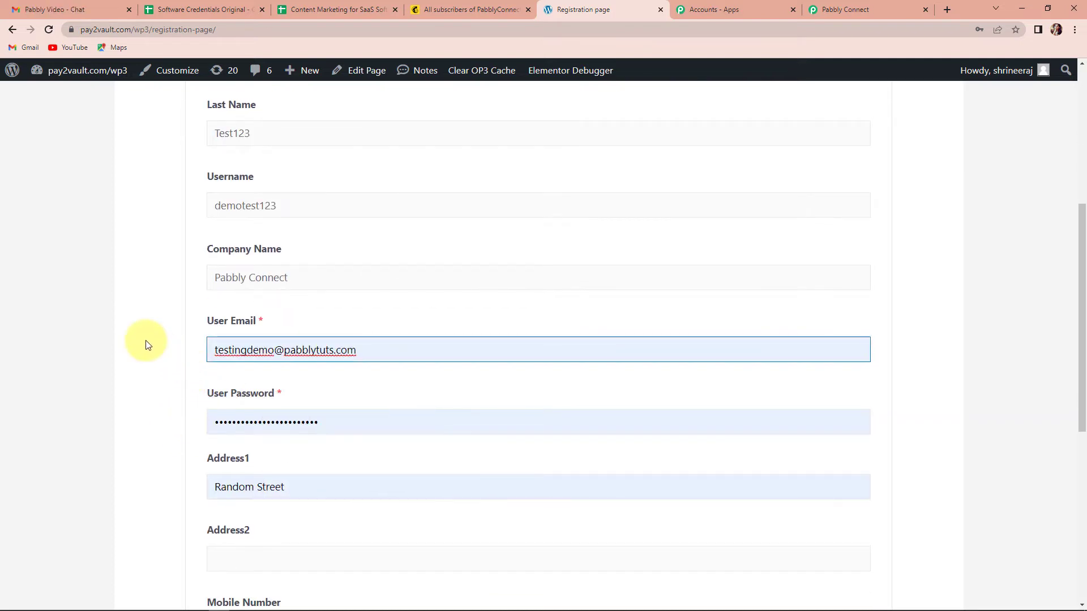
pyautogui.scroll(-1, 146, 345)
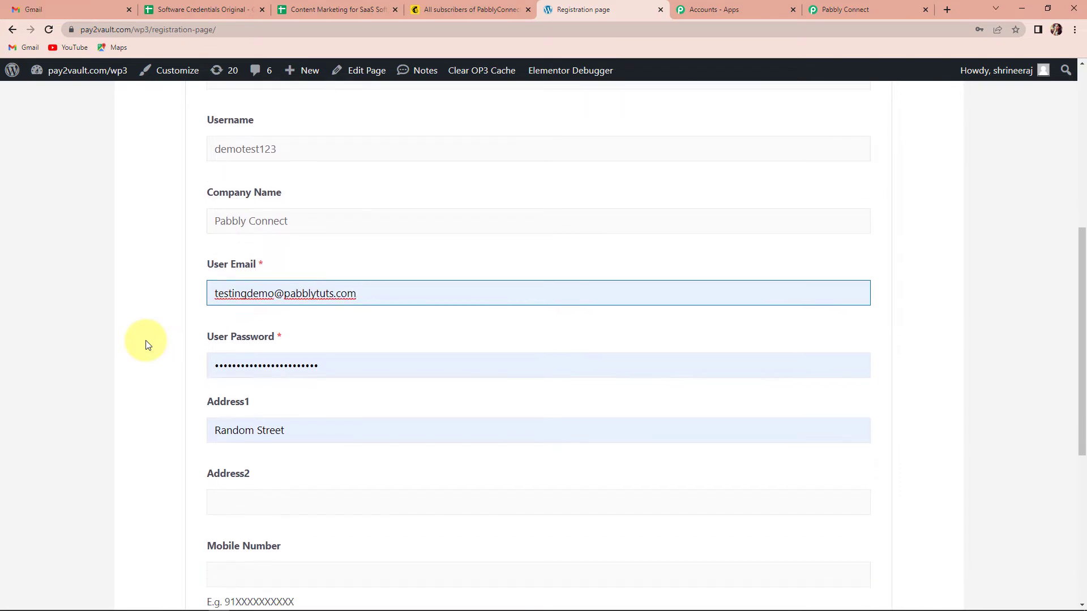
pyautogui.scroll(-2, 147, 344)
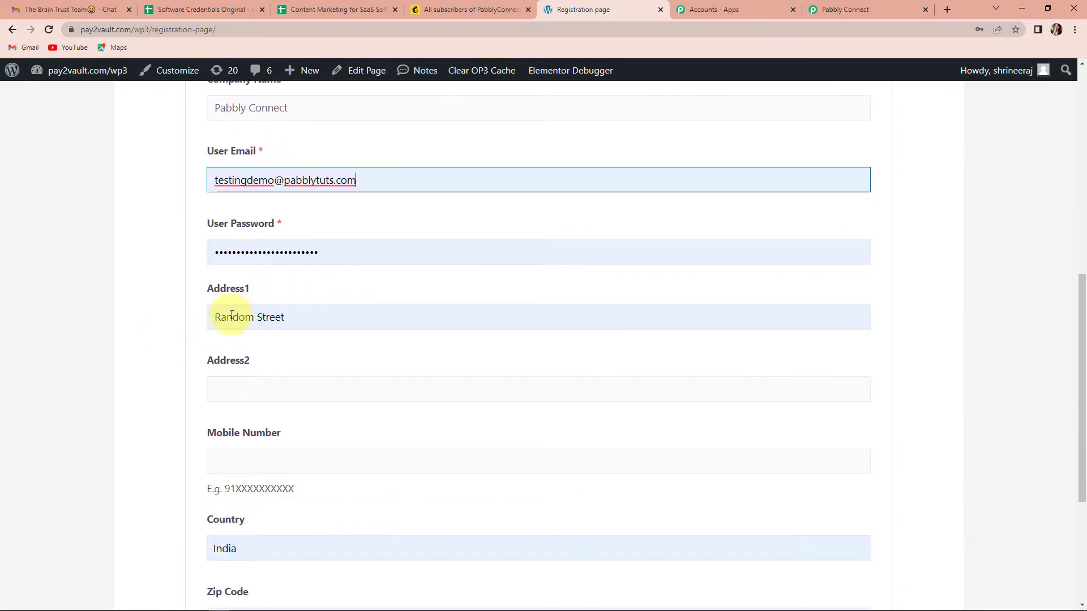
# Step: Enter the customer's second address line and mobile number in the registration form
pyautogui.click(246, 389)
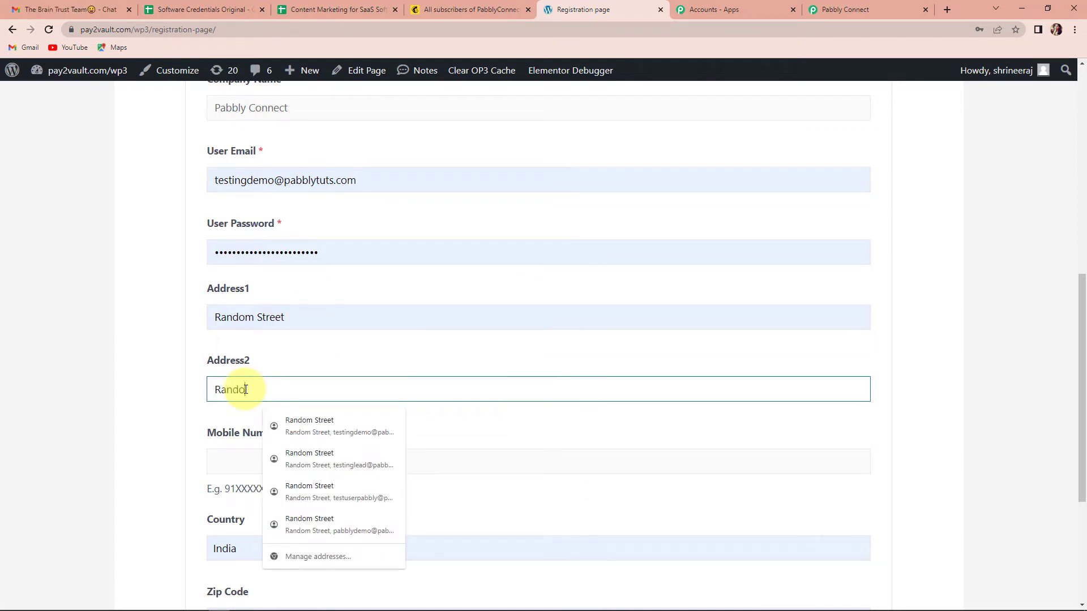
pyautogui.write('ndom Apartment')
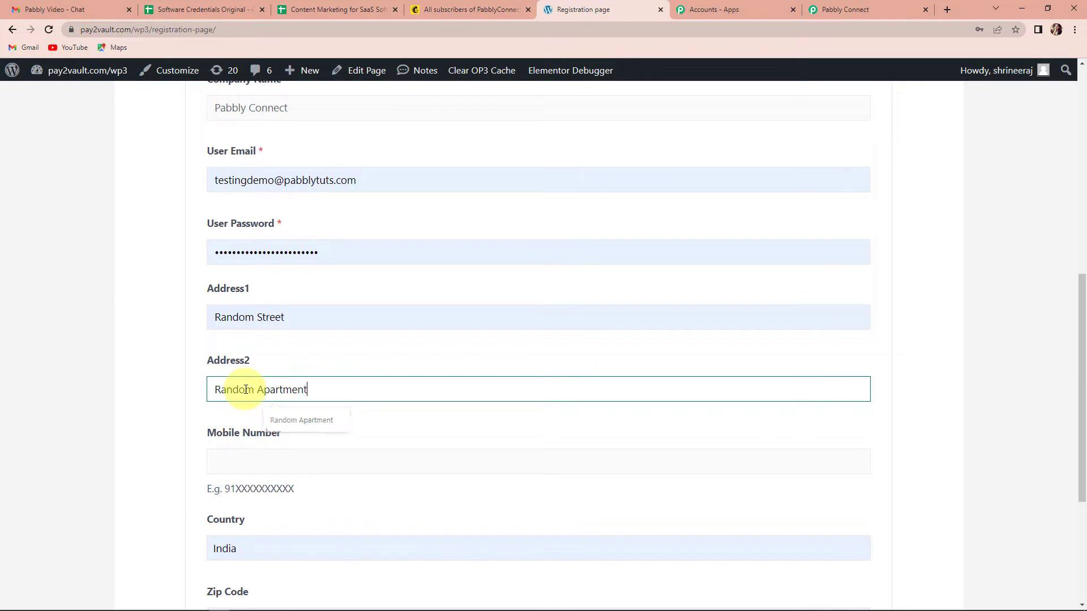
pyautogui.click(279, 457)
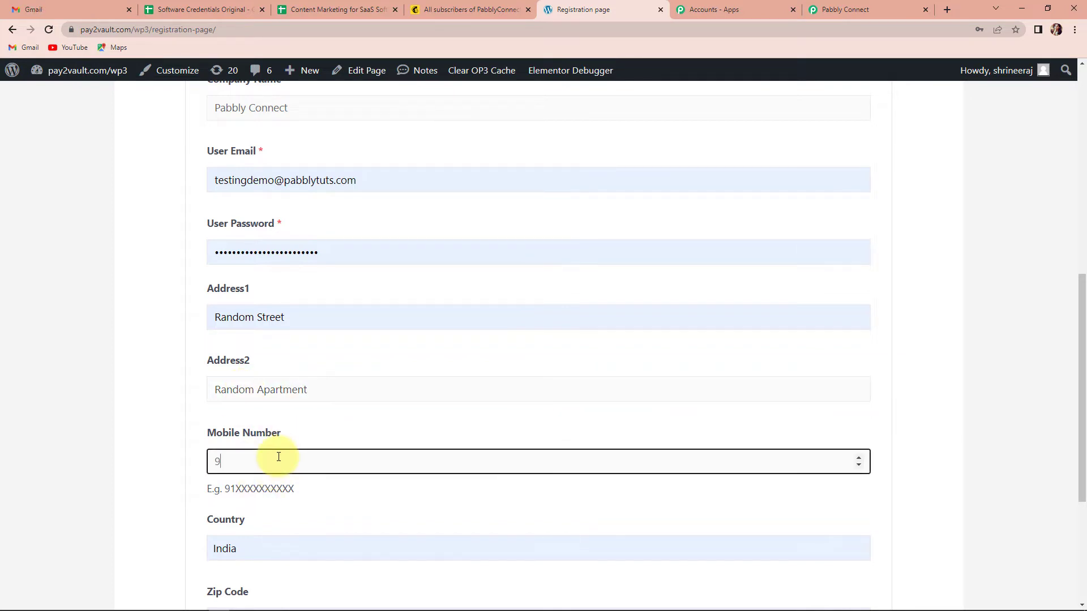
pyautogui.write('919111111111')
# Step: Submit the registration form and switch to Pabbly Connect to check the captured webhook response
pyautogui.scroll(-3, 279, 456)
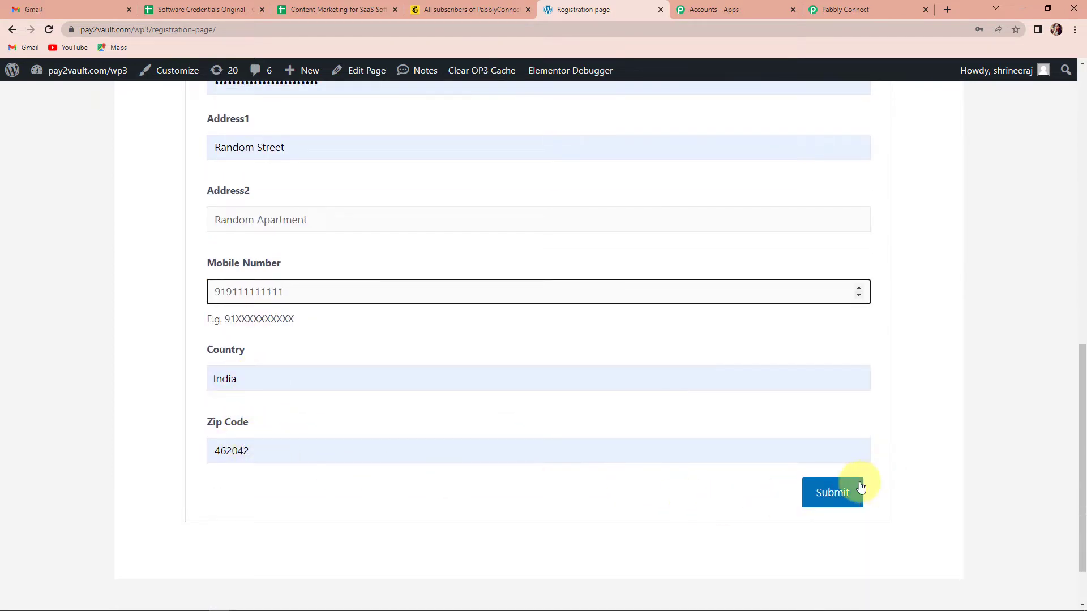
pyautogui.click(836, 496)
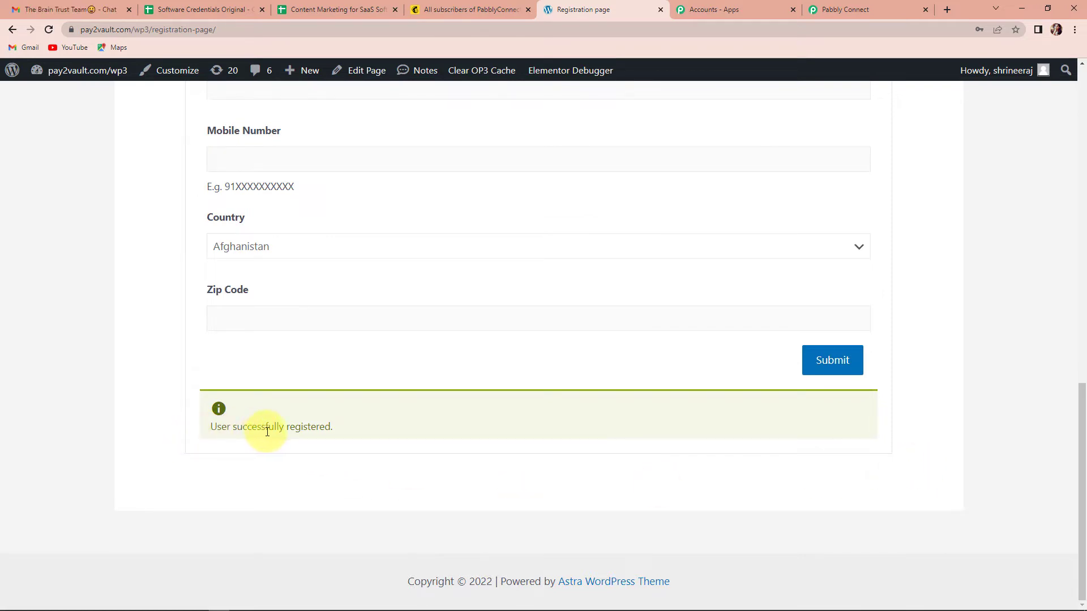
pyautogui.click(852, 10)
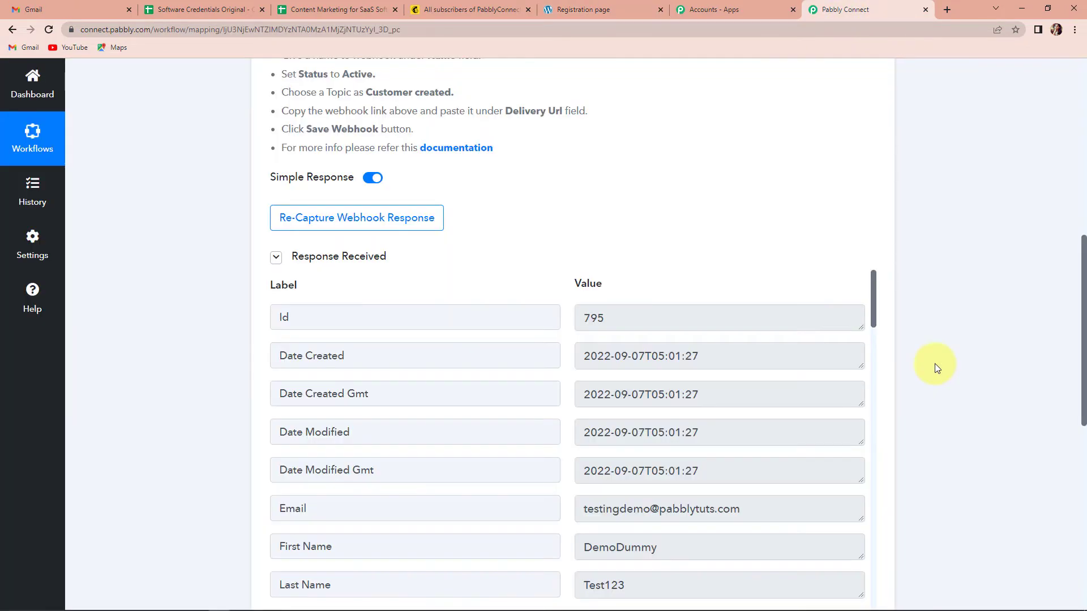
# Step: Review the customer fields captured in the WooCommerce webhook response, from the account details down to the metadata and link entries
pyautogui.scroll(-2, 935, 364)
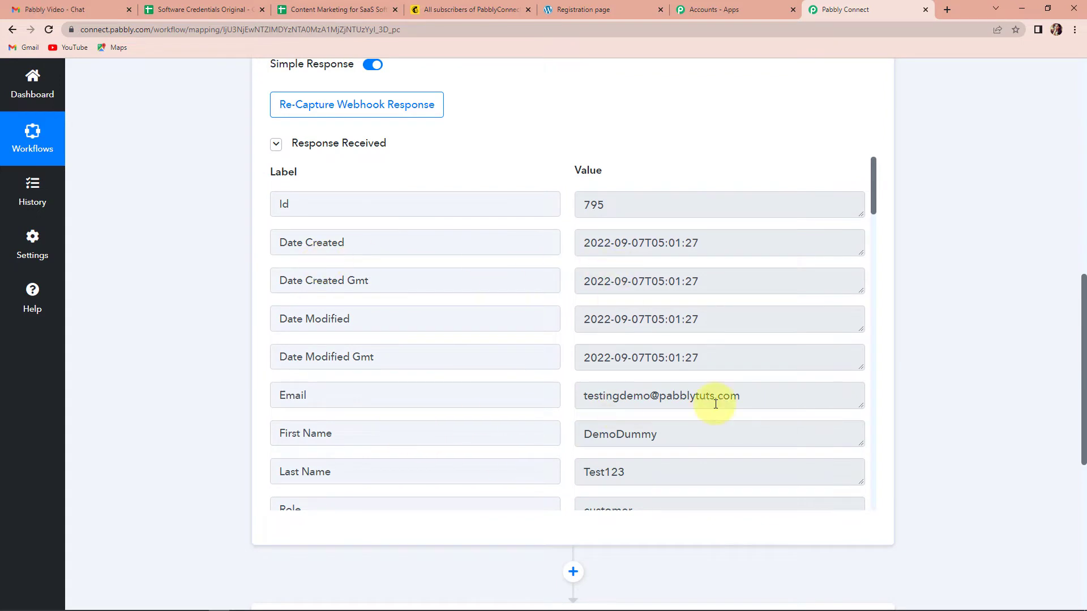
pyautogui.scroll(-2, 716, 404)
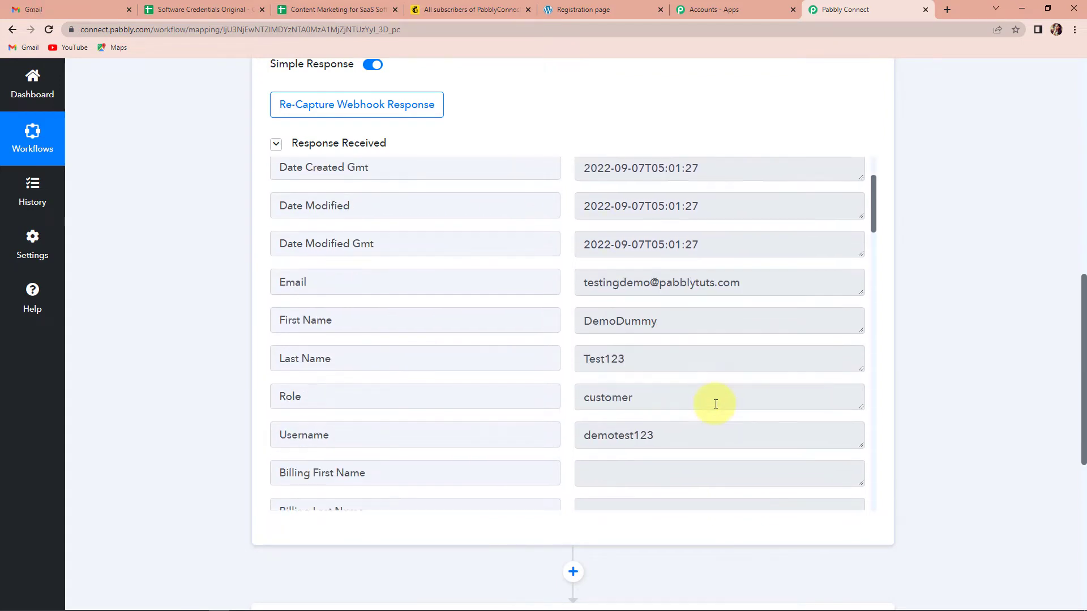
pyautogui.scroll(-2, 715, 404)
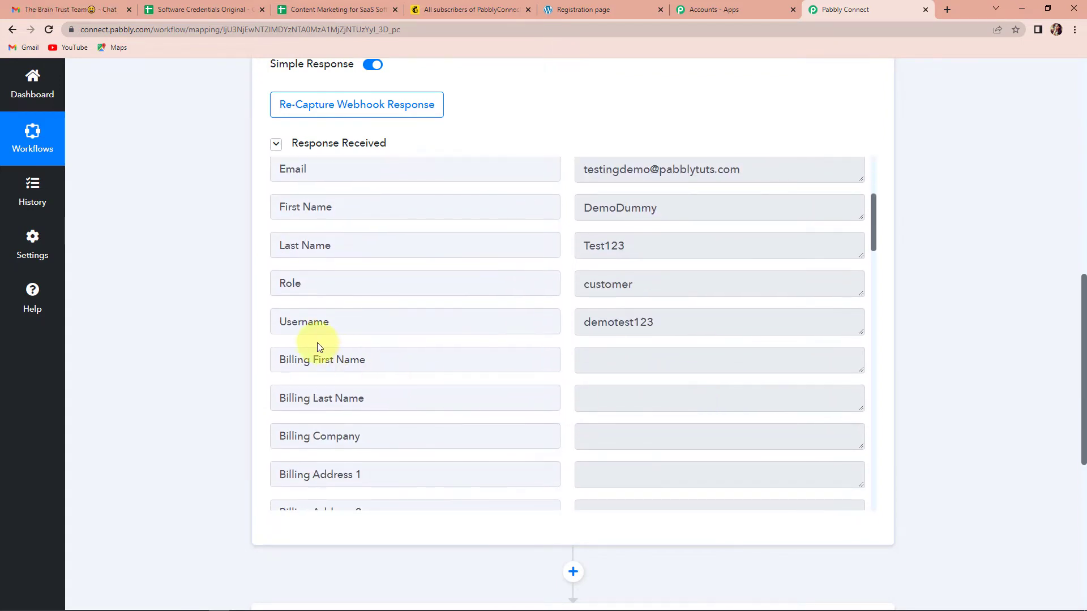
pyautogui.scroll(-15, 697, 331)
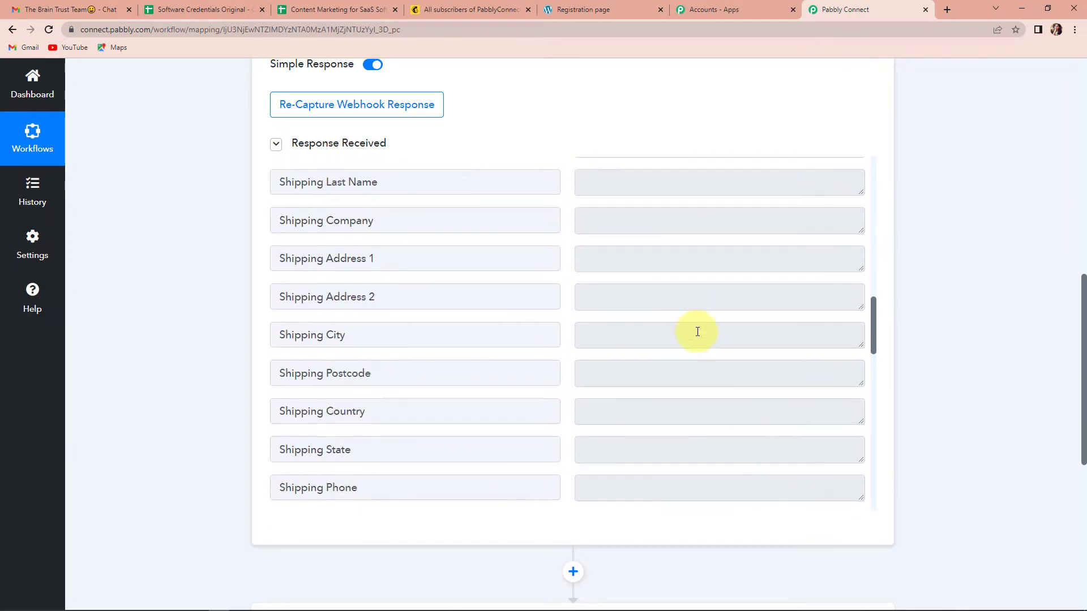
pyautogui.scroll(-1, 697, 332)
pyautogui.scroll(-2, 697, 332)
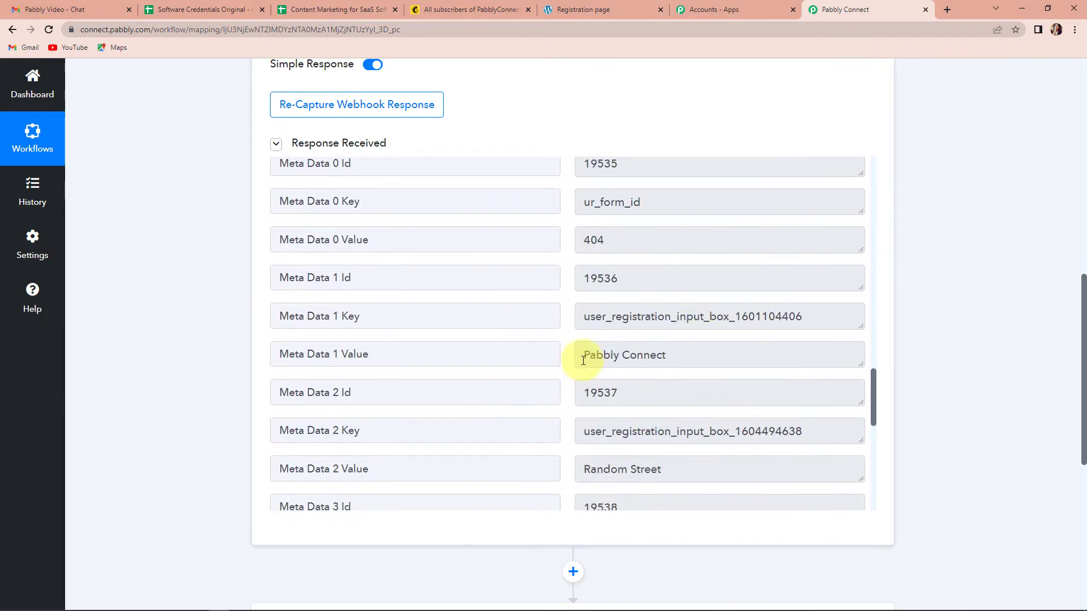
pyautogui.scroll(-9, 646, 352)
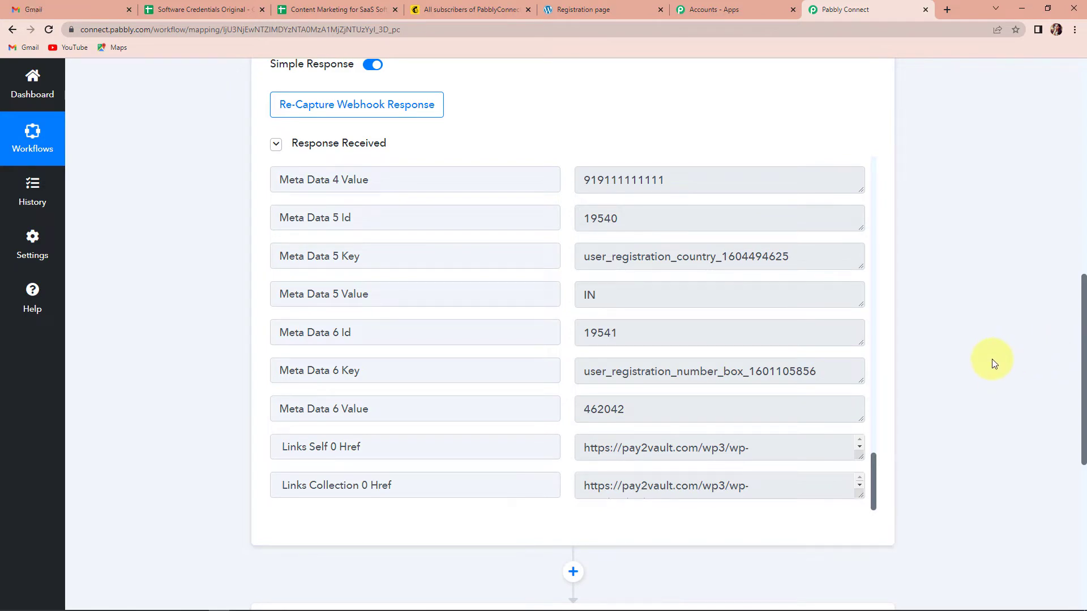
pyautogui.scroll(10, 991, 358)
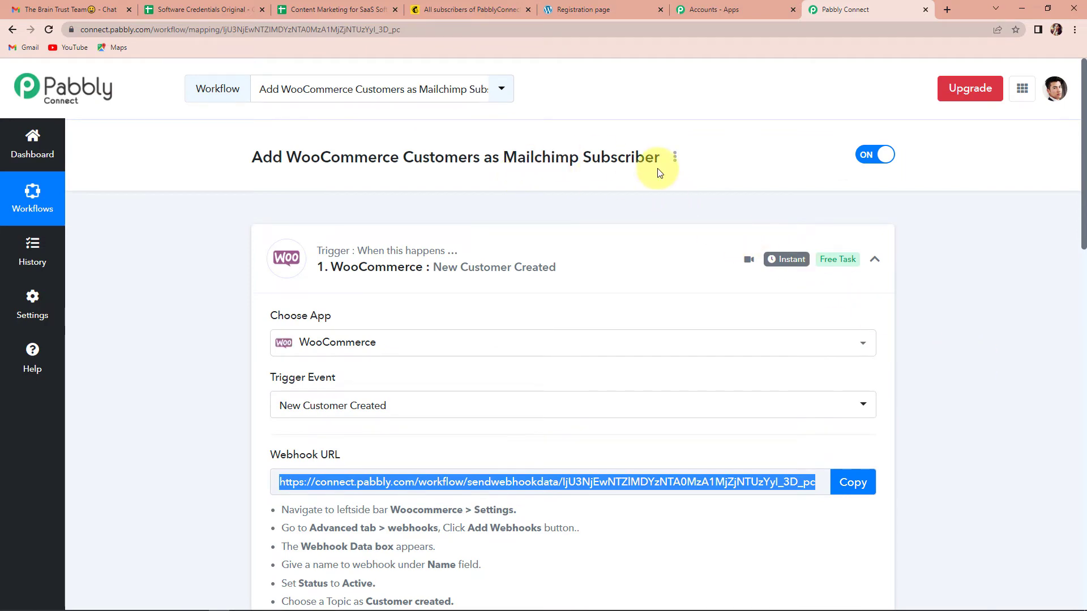
# Step: Set the workflow's action step to the MailChimp app with the event "Add New Member with Custom Fields"
pyautogui.scroll(-4, 922, 357)
pyautogui.scroll(-14, 922, 355)
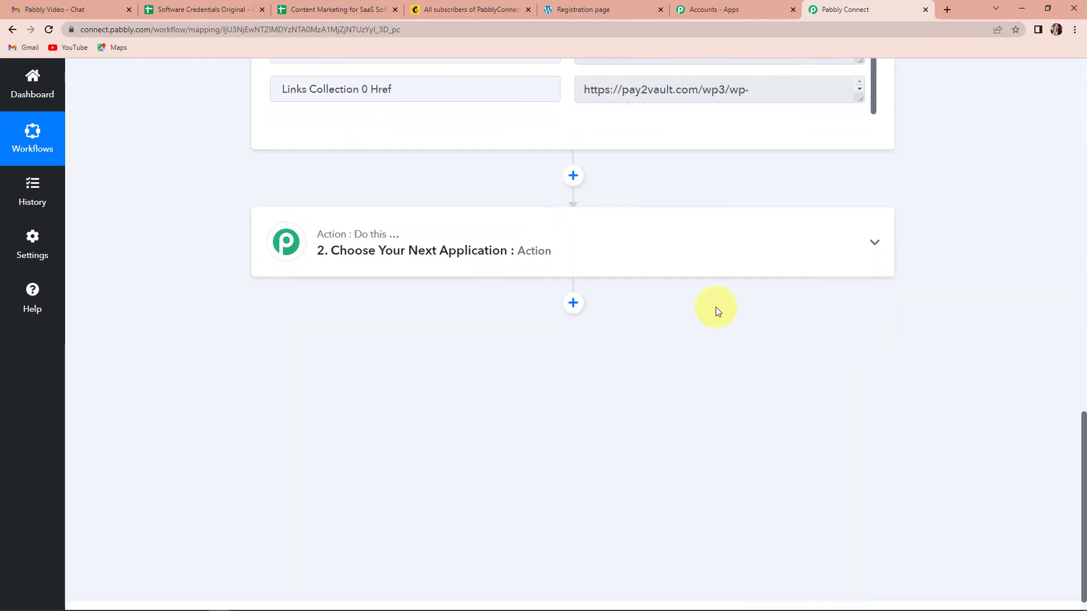
pyautogui.click(413, 248)
pyautogui.click(396, 326)
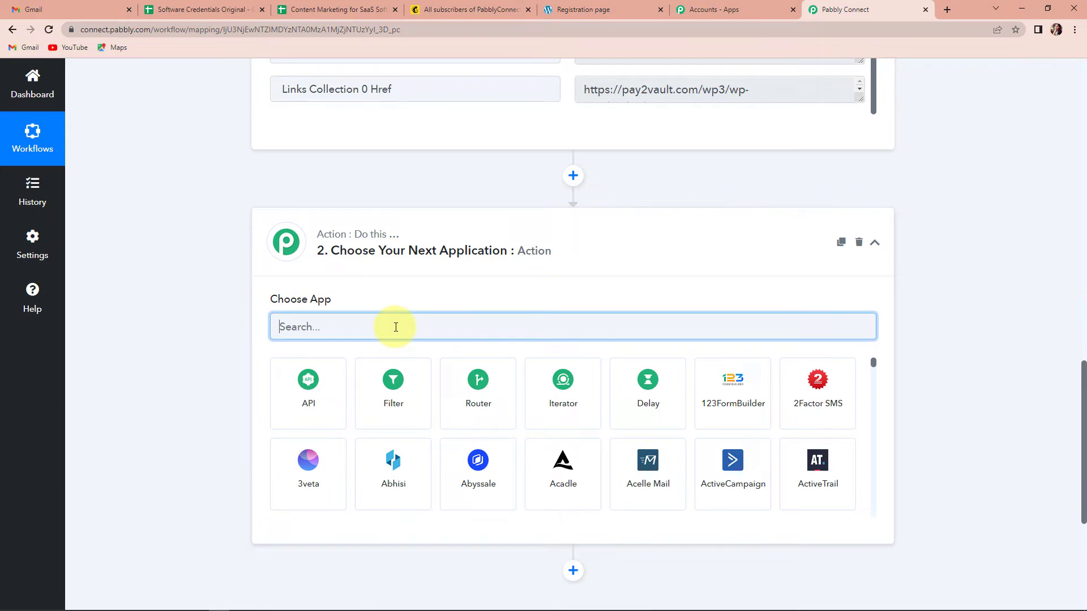
pyautogui.write('mailchimp')
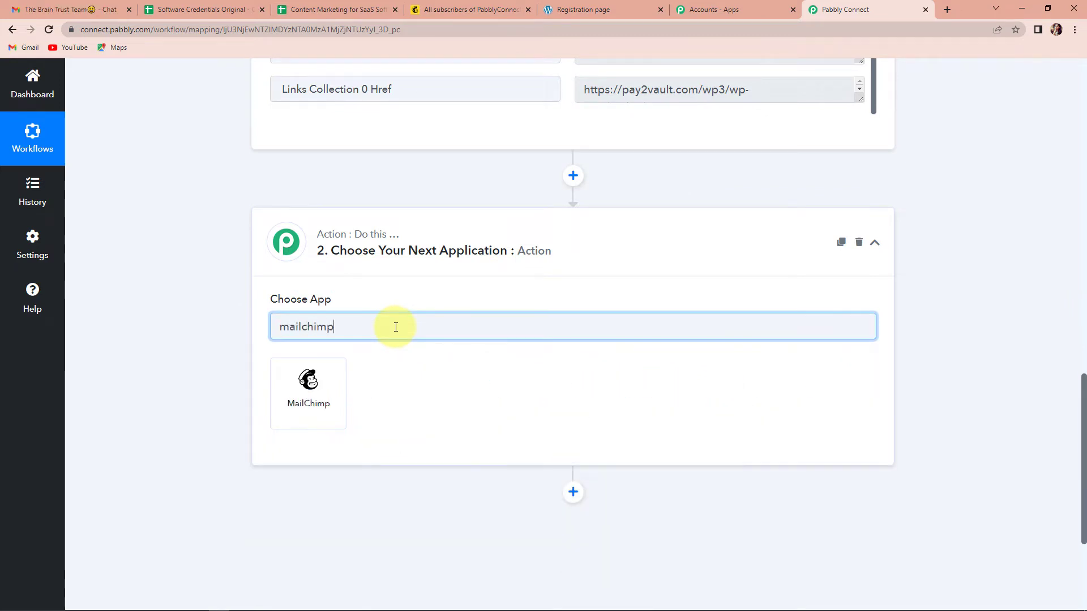
pyautogui.click(312, 392)
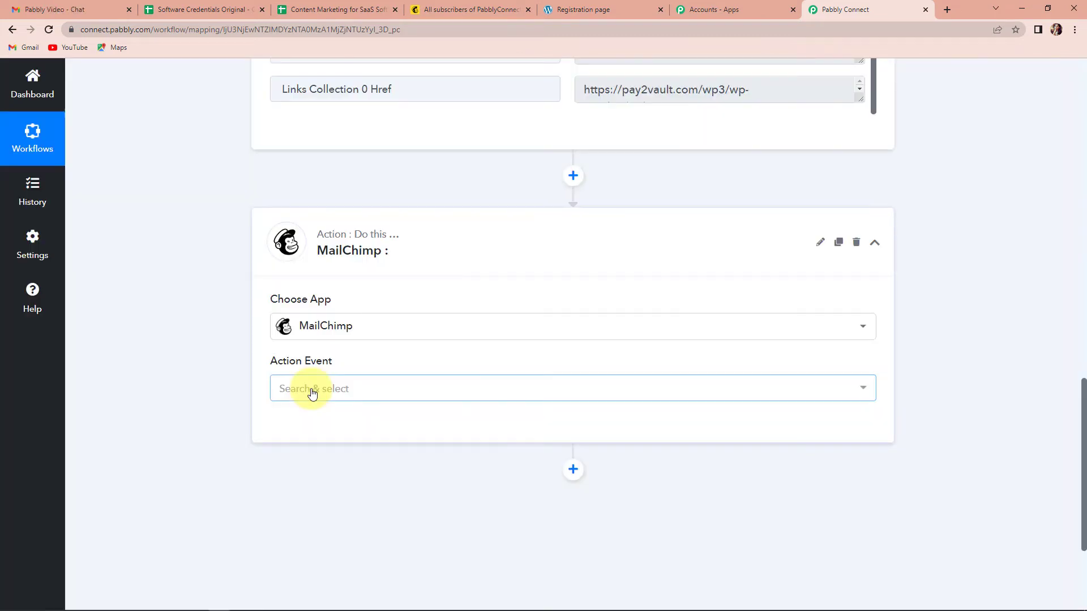
pyautogui.click(313, 391)
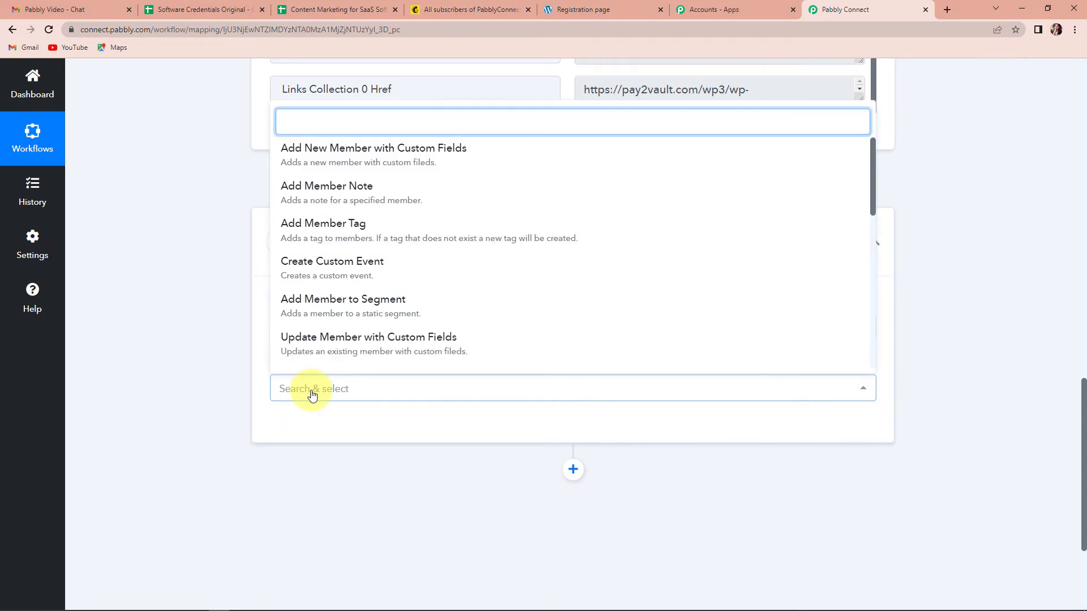
pyautogui.click(329, 160)
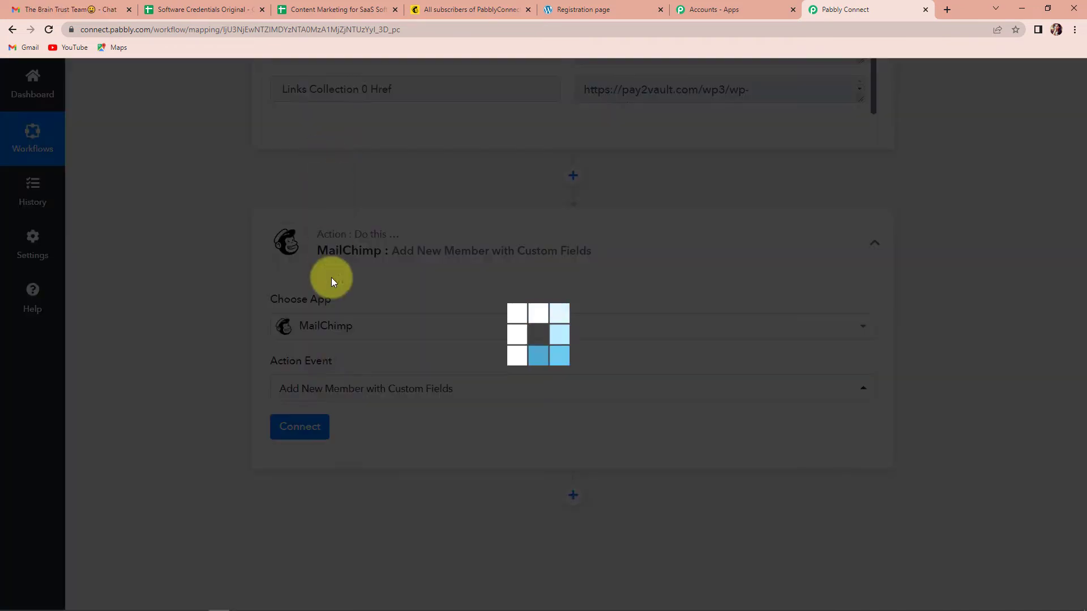
# Step: Start a new MailChimp connection for the action, then switch to Mailchimp and open the account's API keys page
pyautogui.click(300, 429)
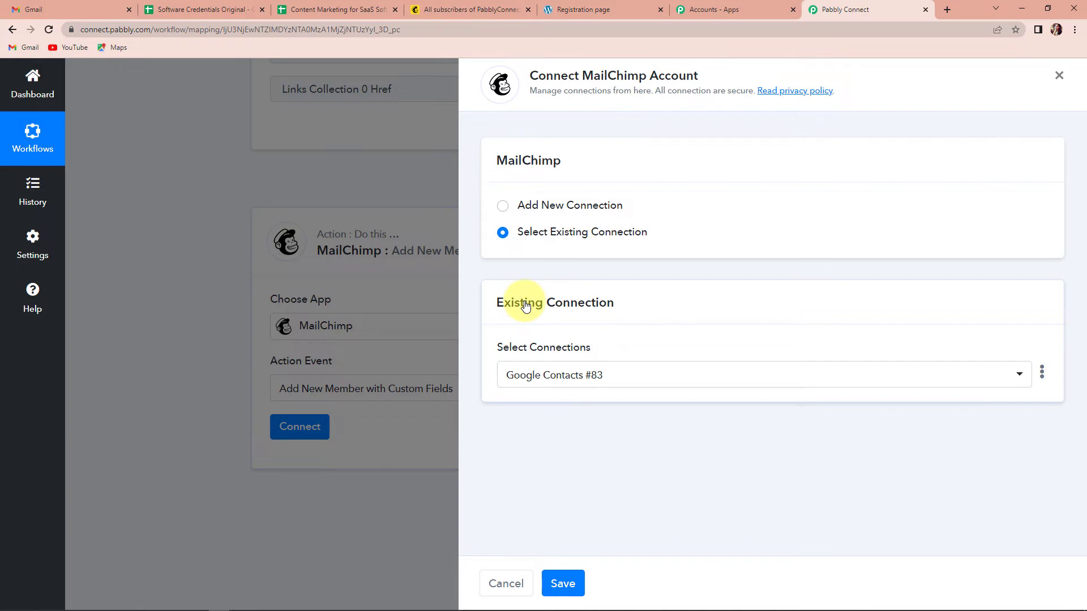
pyautogui.click(503, 206)
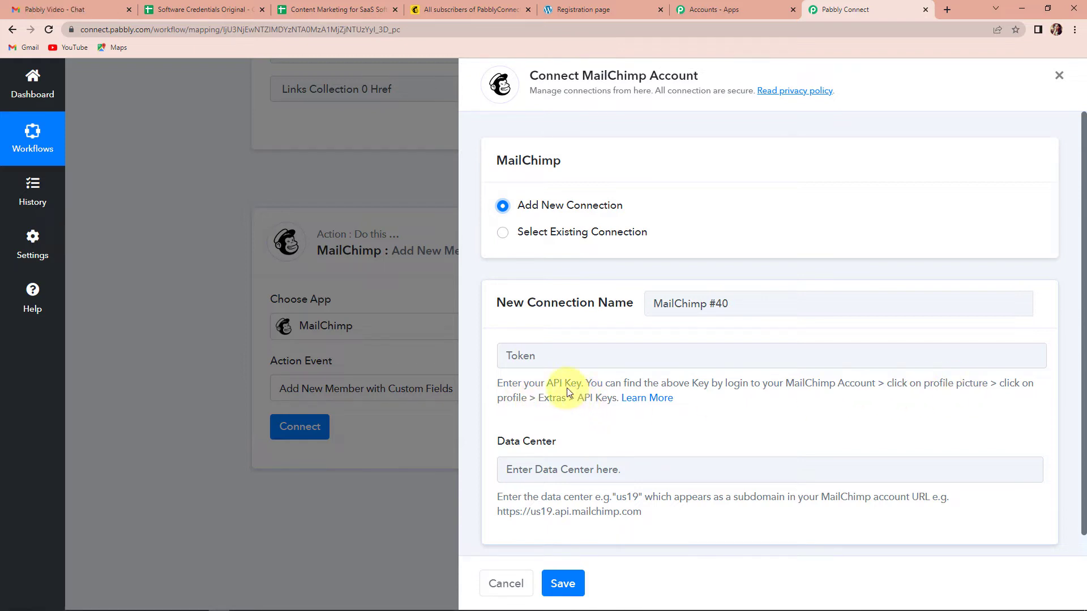
pyautogui.click(473, 11)
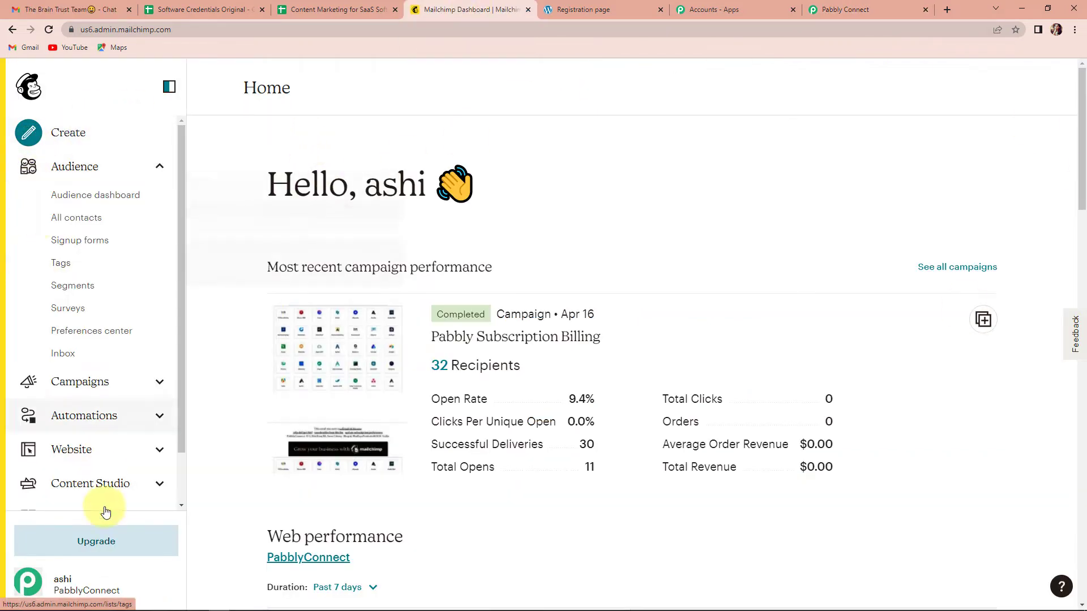
pyautogui.click(30, 583)
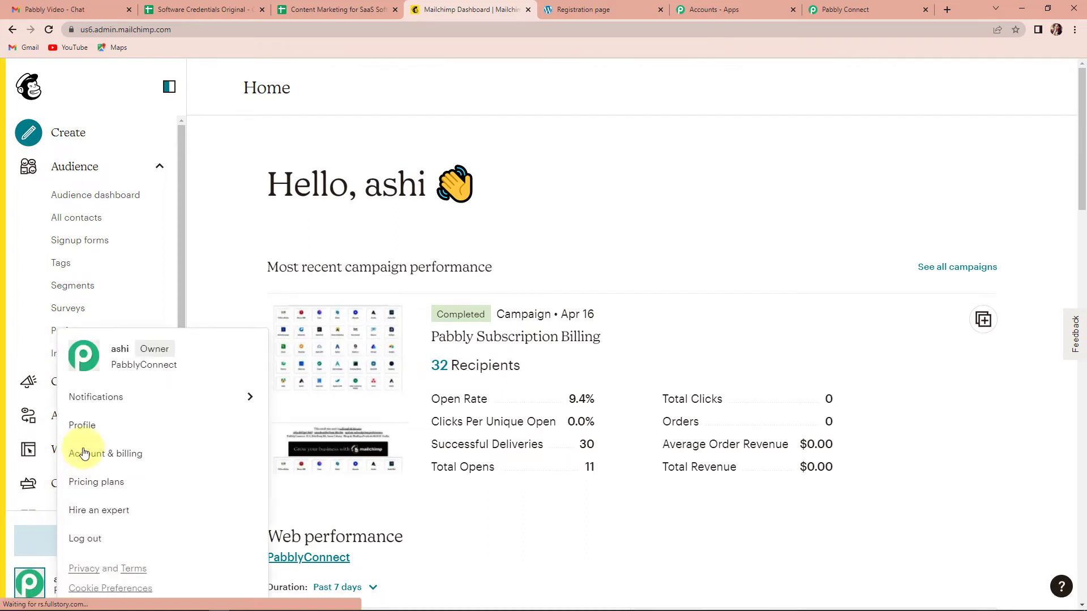
pyautogui.click(83, 425)
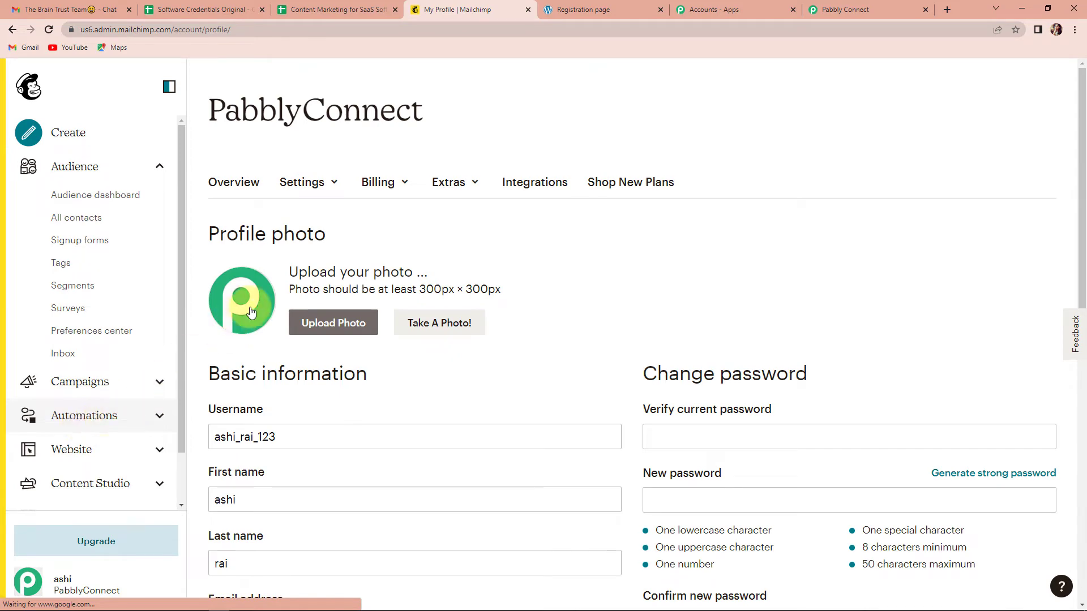
pyautogui.click(454, 183)
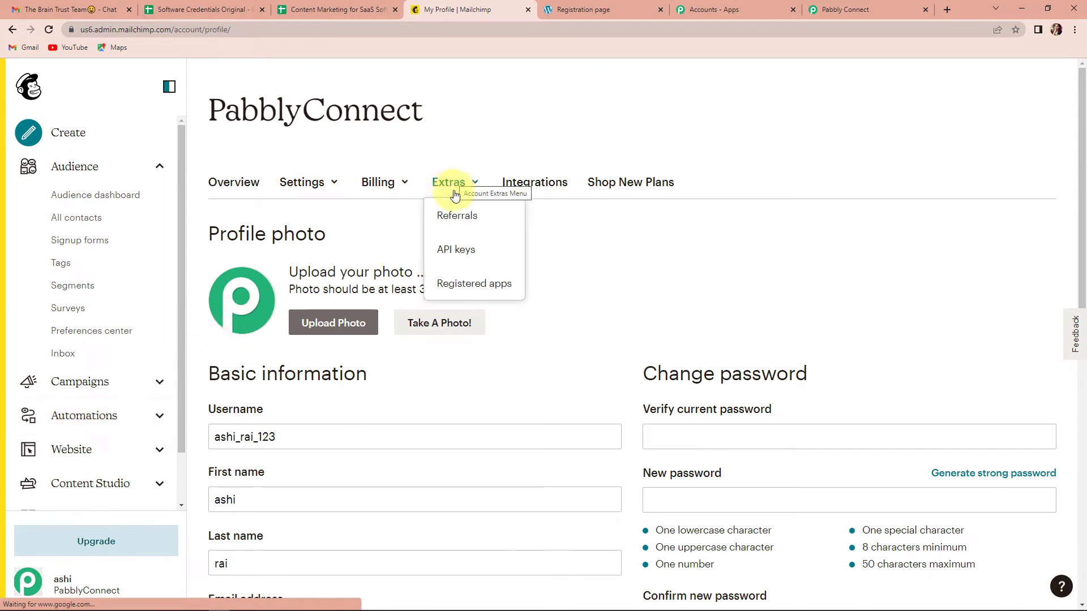
pyautogui.click(456, 250)
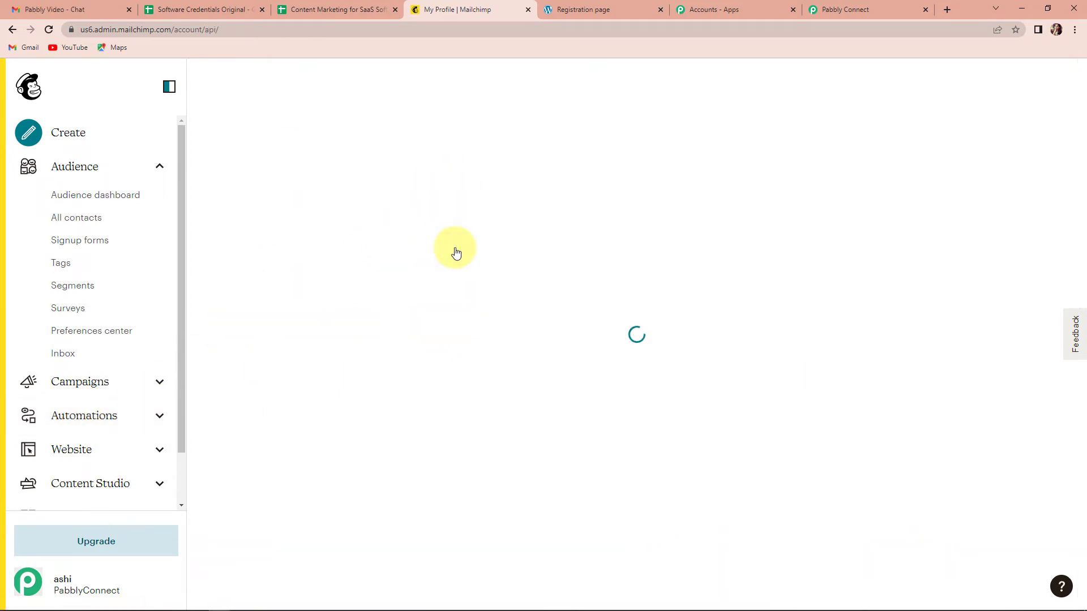
# Step: Copy the existing Mailchimp API key and paste it as the token of the new connection in Pabbly Connect
pyautogui.scroll(-6, 455, 253)
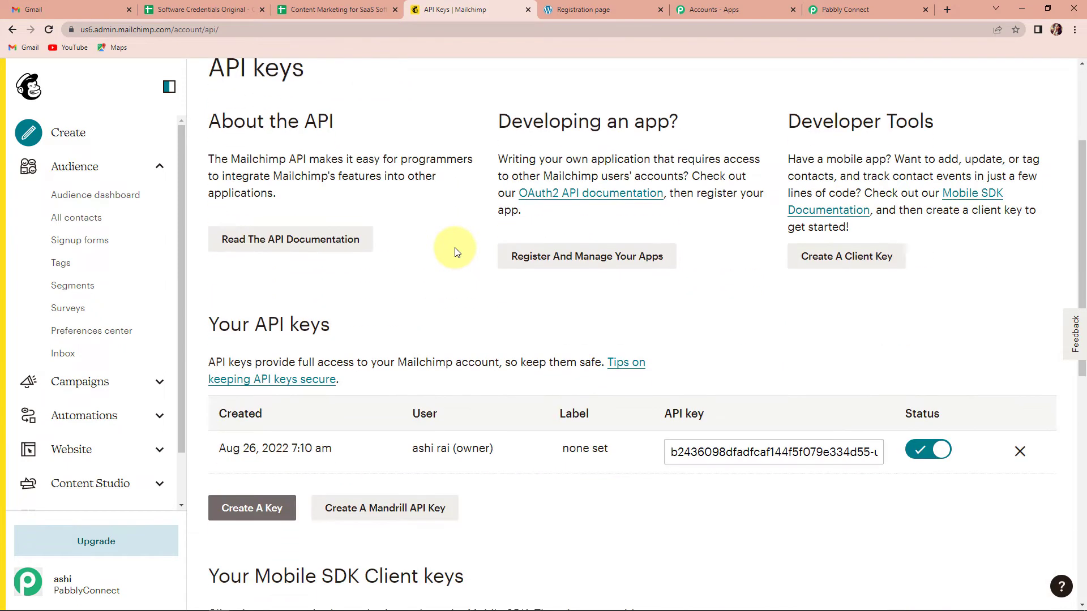
pyautogui.rightClick(787, 283)
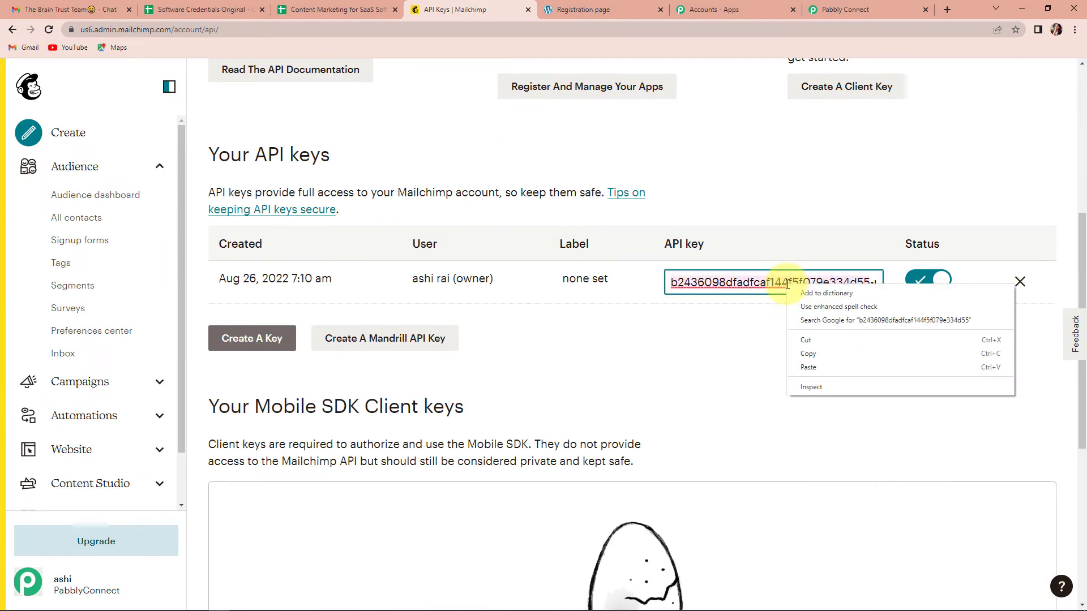
pyautogui.click(806, 346)
pyautogui.click(829, 10)
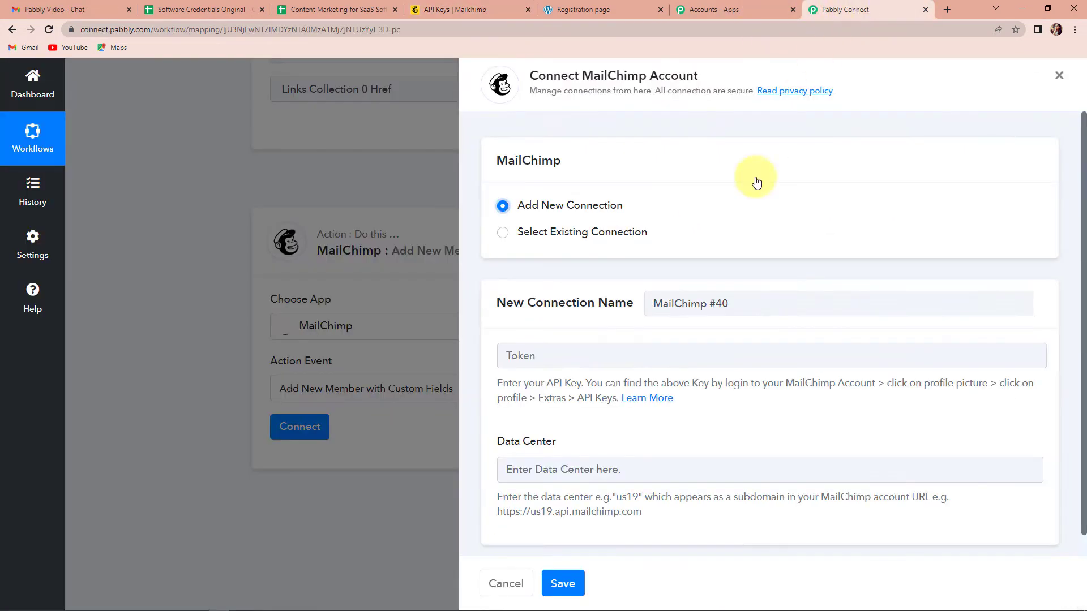
pyautogui.click(614, 361)
pyautogui.hotkey('ctrl', 'v')
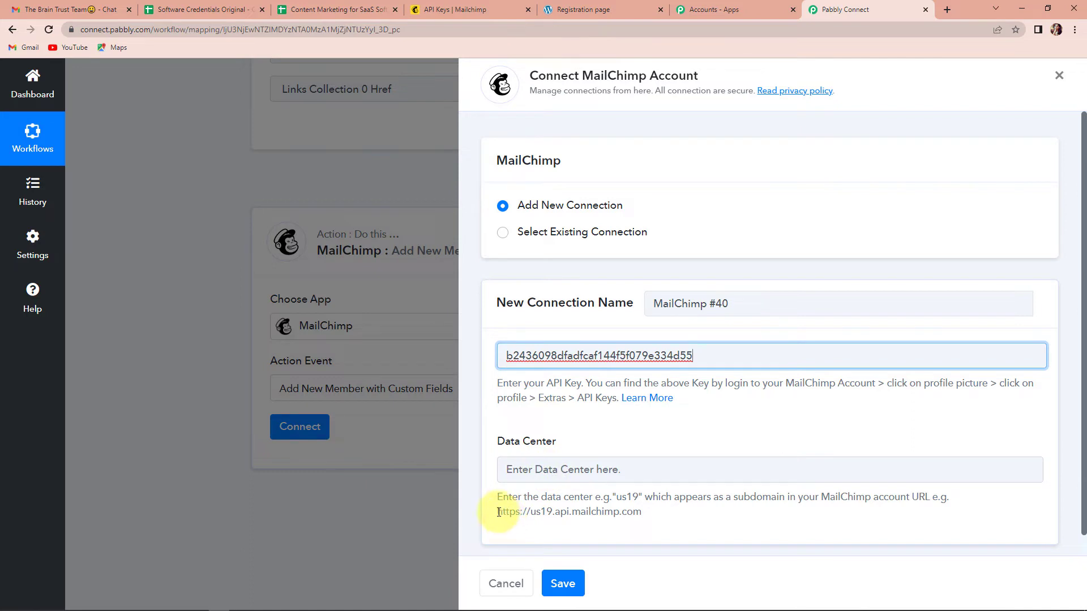
# Step: Look up the data center in the Mailchimp account URL, enter "us6" as the connection's Data Center and save the connection
pyautogui.moveTo(498, 512); pyautogui.dragTo(646, 524)
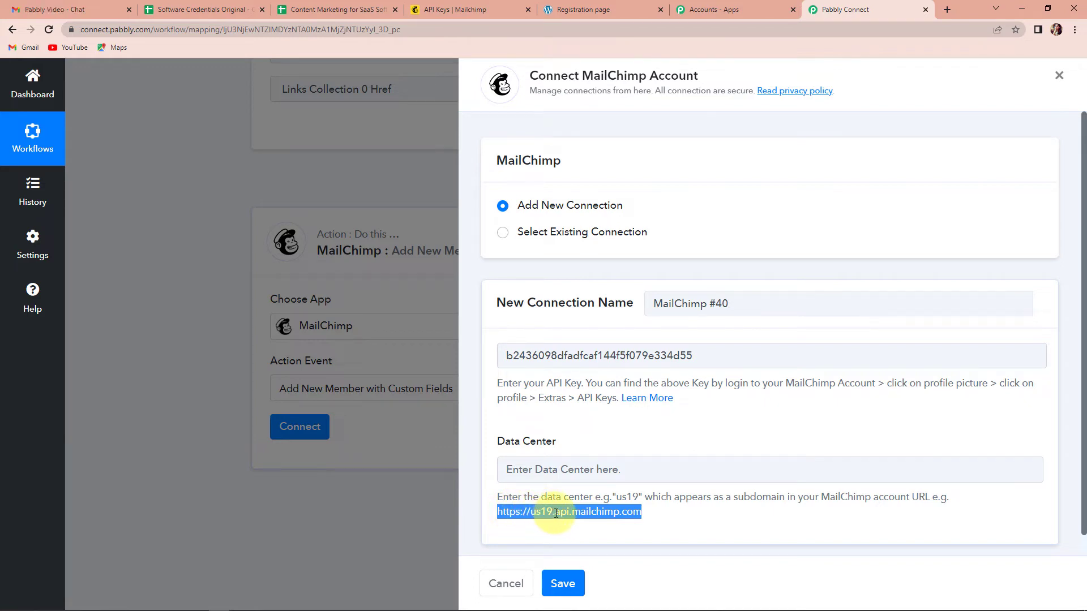
pyautogui.click(464, 7)
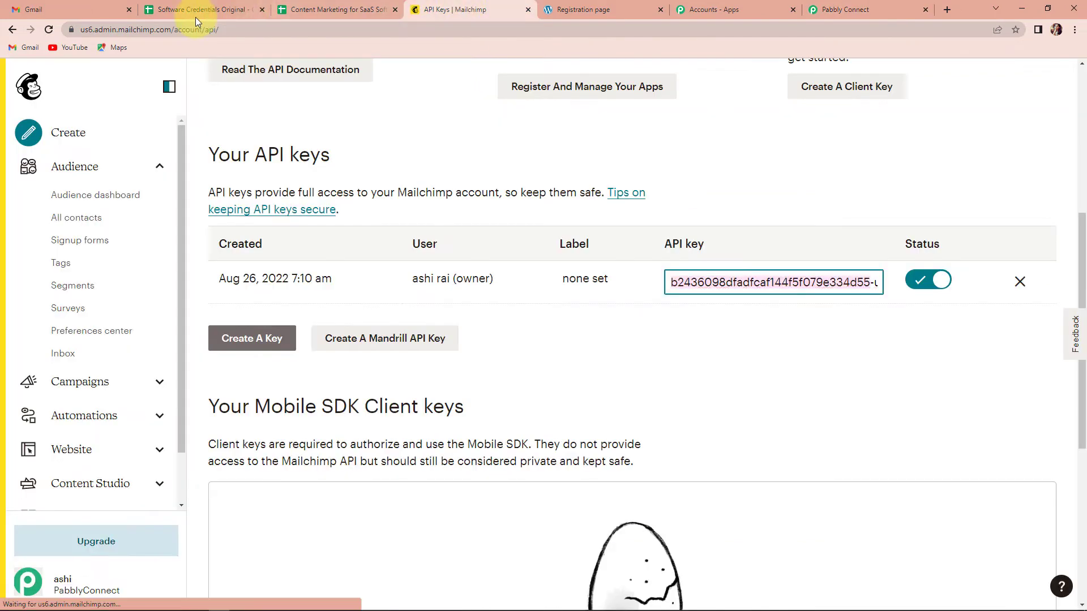
pyautogui.click(83, 31)
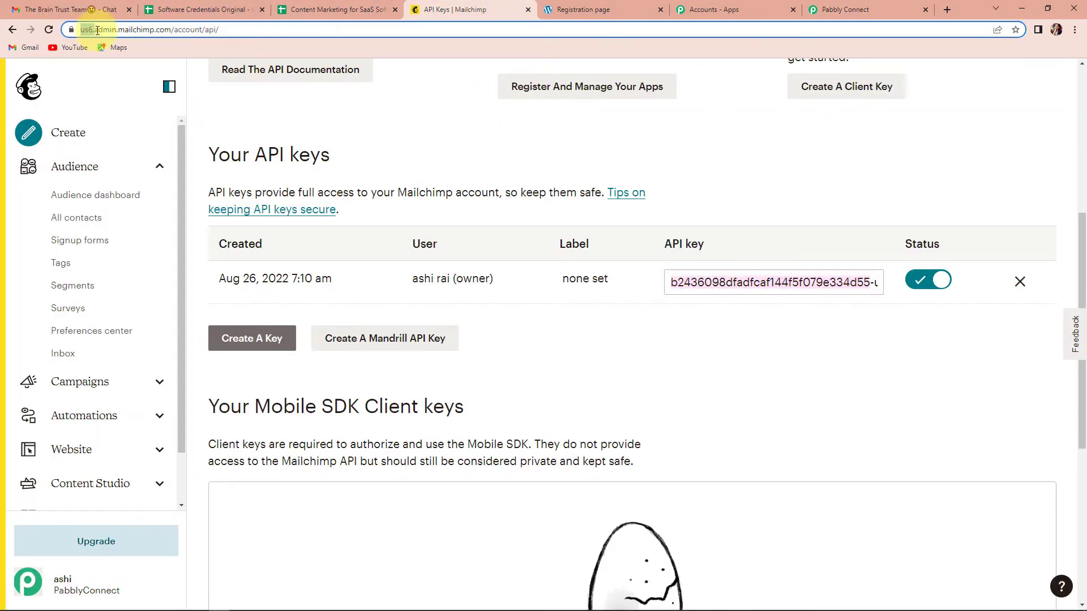
pyautogui.doubleClick(113, 29)
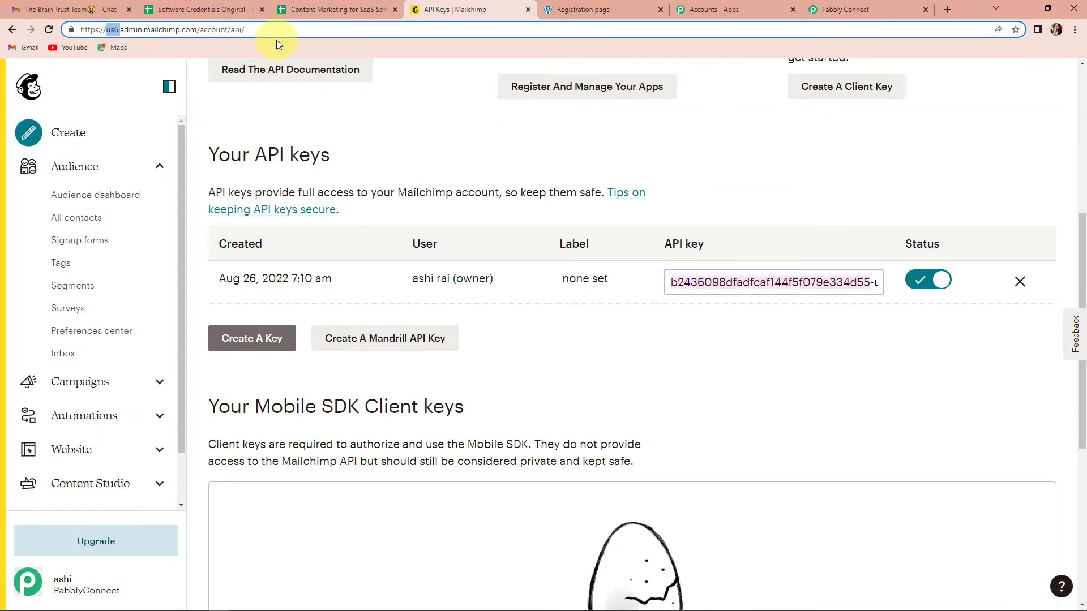
pyautogui.click(843, 9)
pyautogui.click(564, 472)
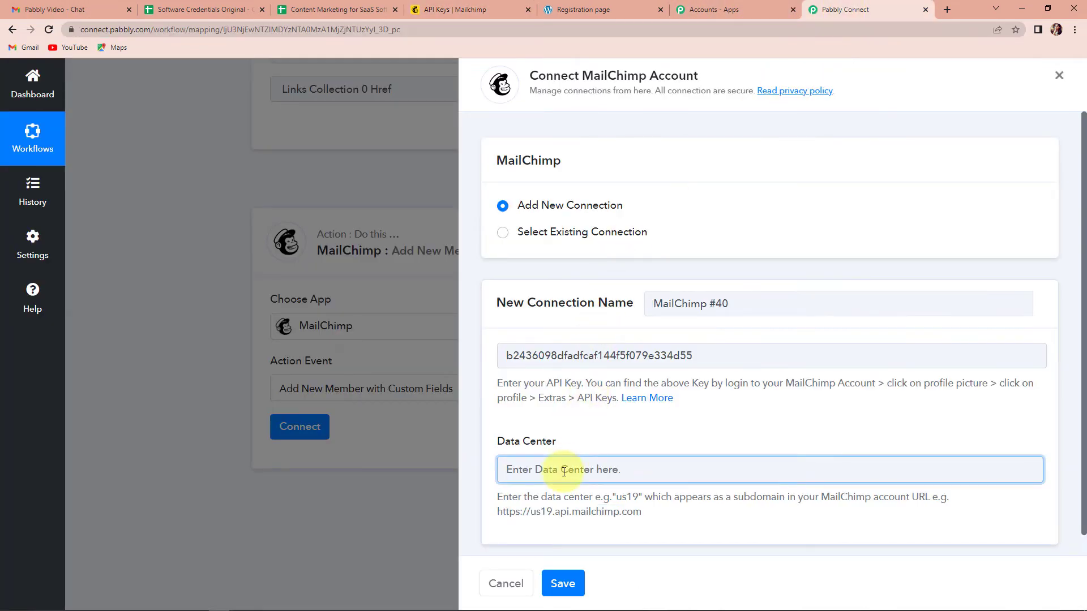
pyautogui.write('us6')
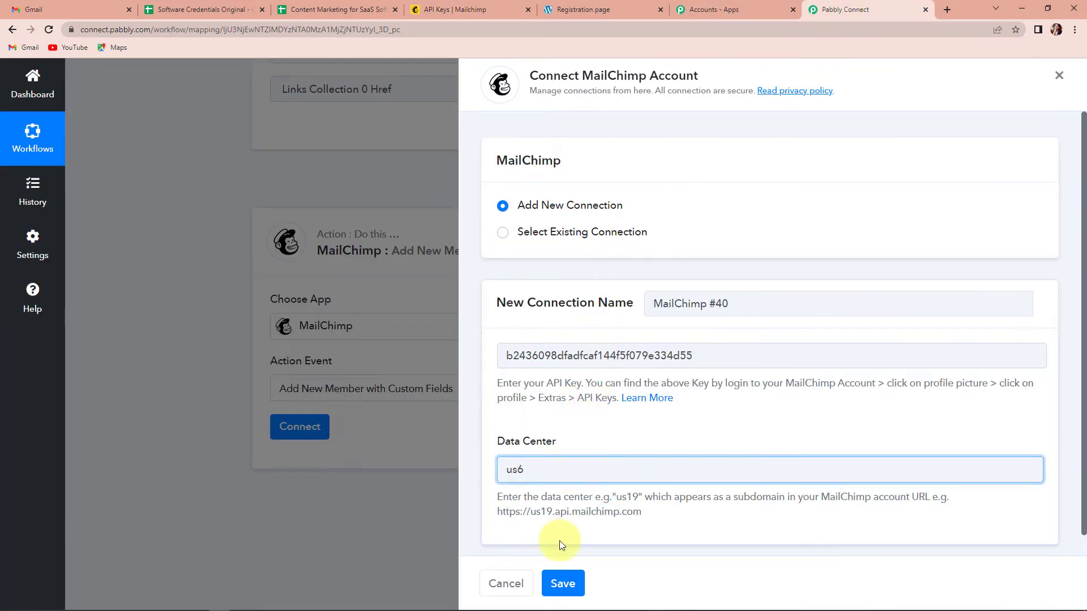
pyautogui.click(562, 583)
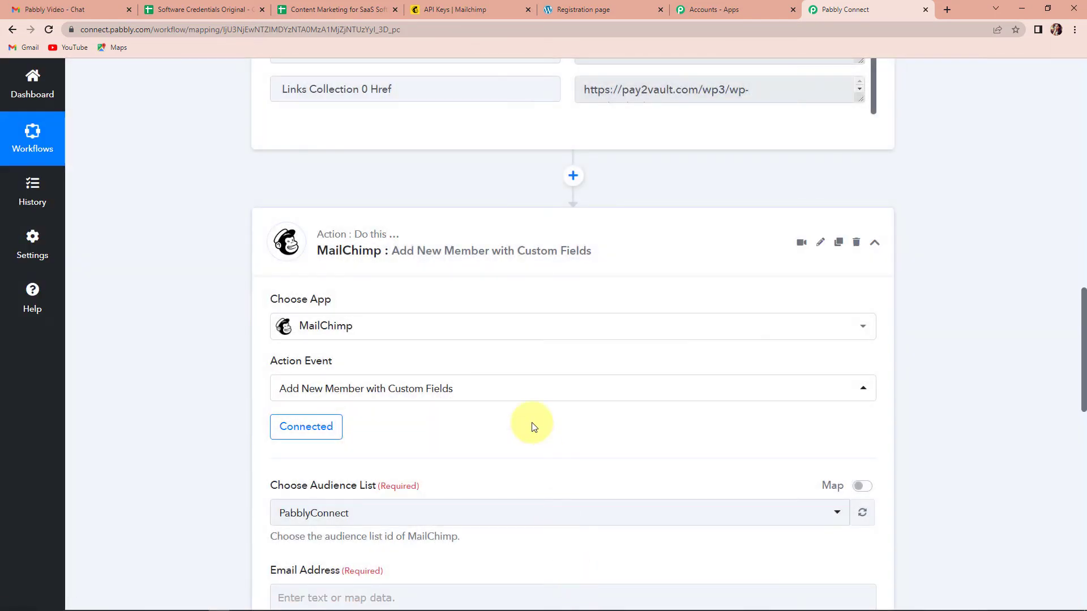
# Step: Map the Email value from the WooCommerce New Customer Created step to the Email Address field
pyautogui.scroll(-6, 532, 427)
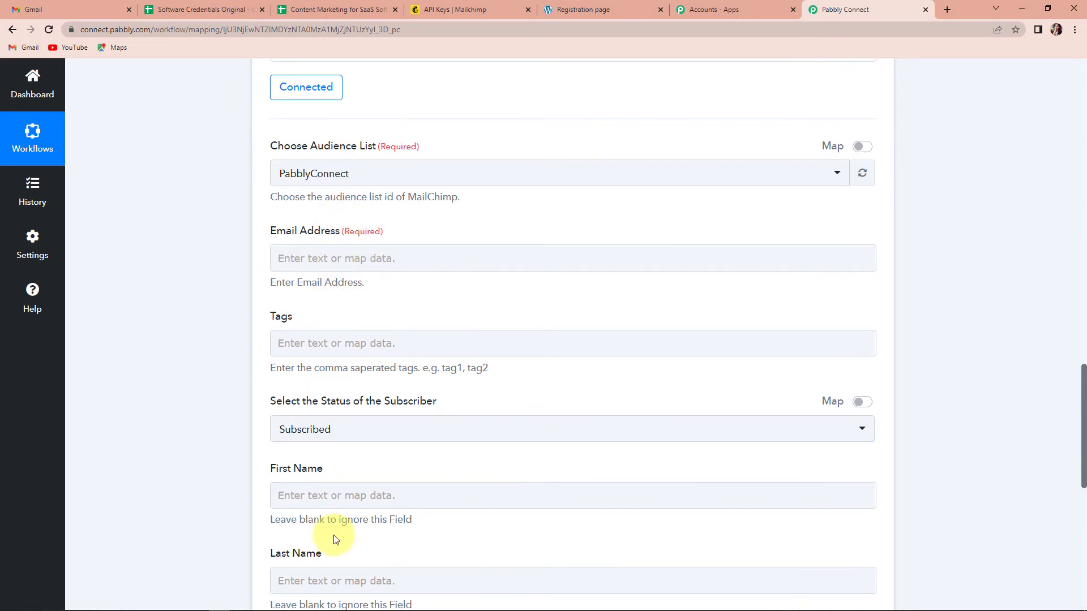
pyautogui.click(345, 188)
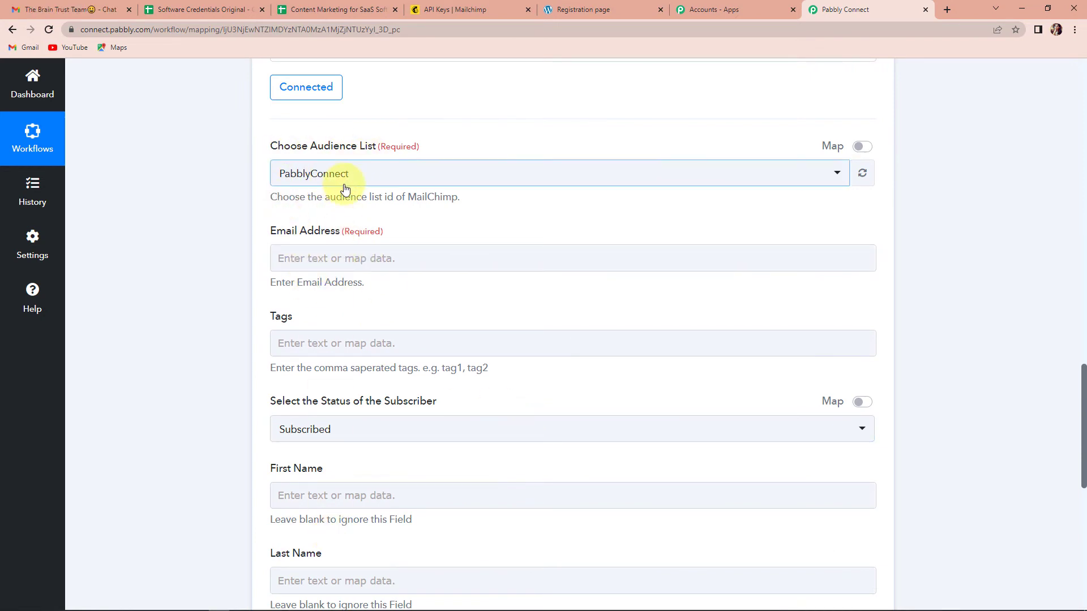
pyautogui.click(340, 255)
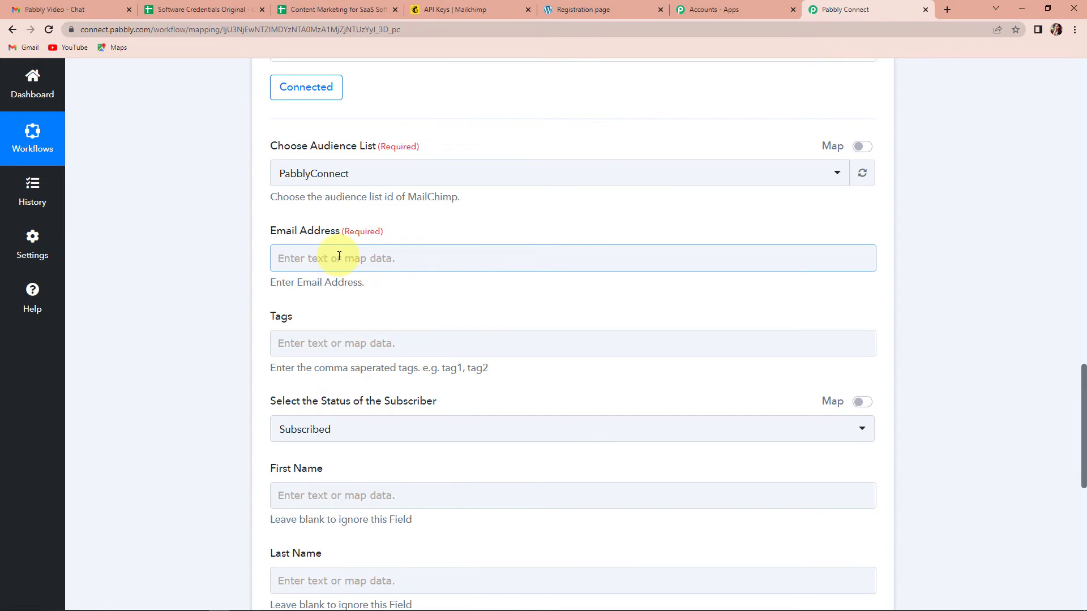
pyautogui.click(339, 258)
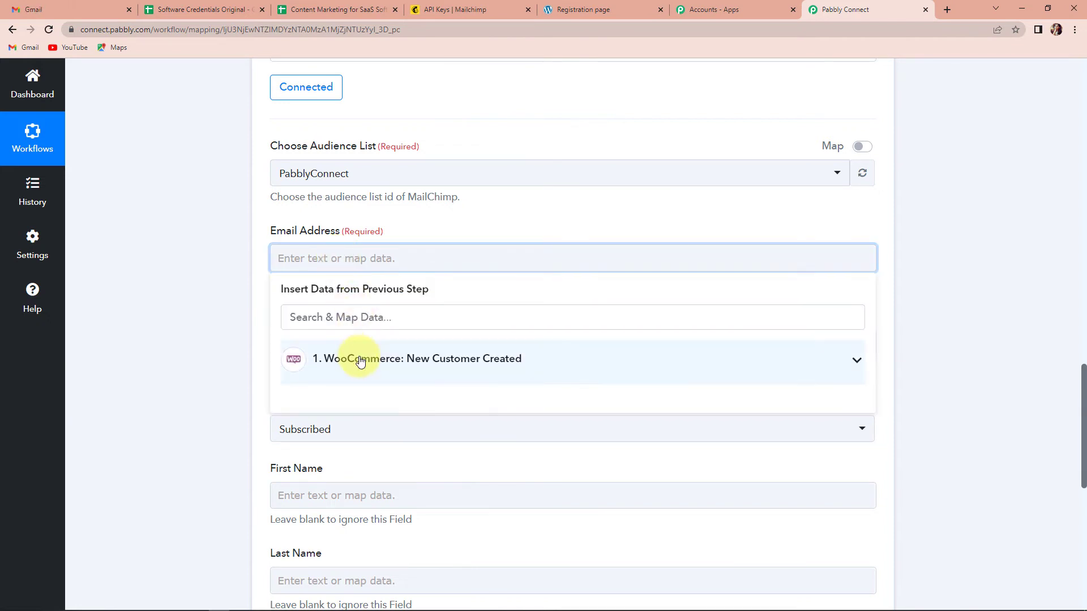
pyautogui.click(359, 359)
pyautogui.scroll(-2, 397, 441)
pyautogui.click(388, 480)
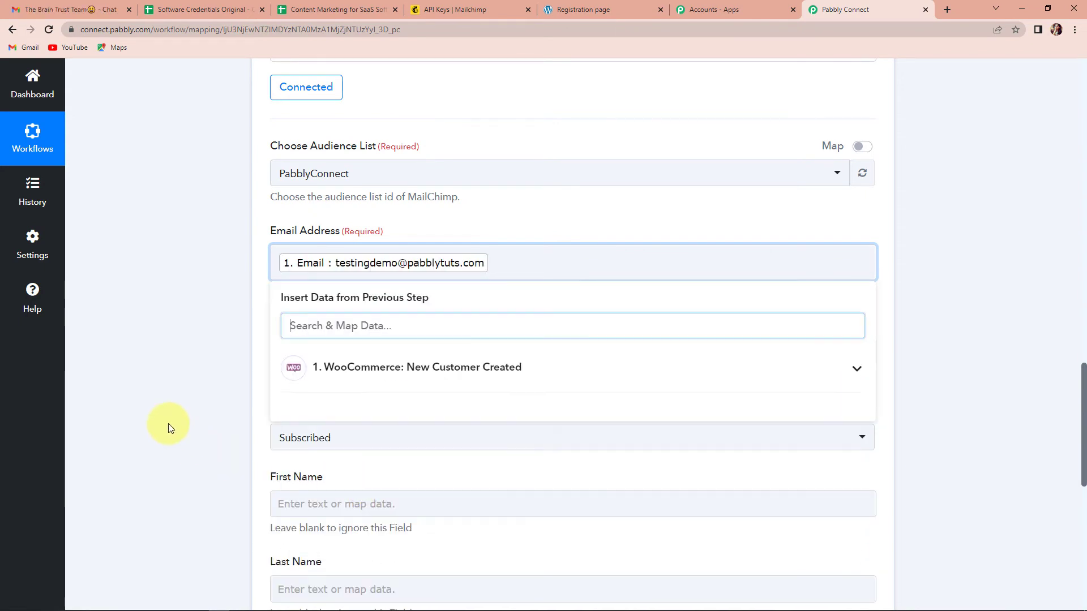
# Step: Set the status of the subscriber to Subscribed
pyautogui.scroll(-4, 156, 392)
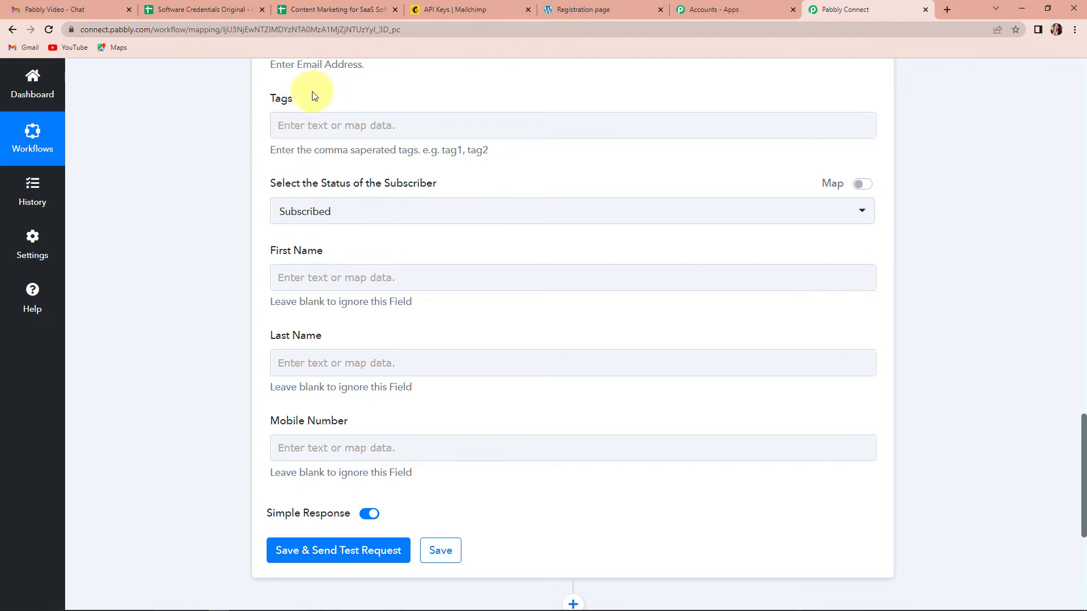
pyautogui.scroll(2, 306, 136)
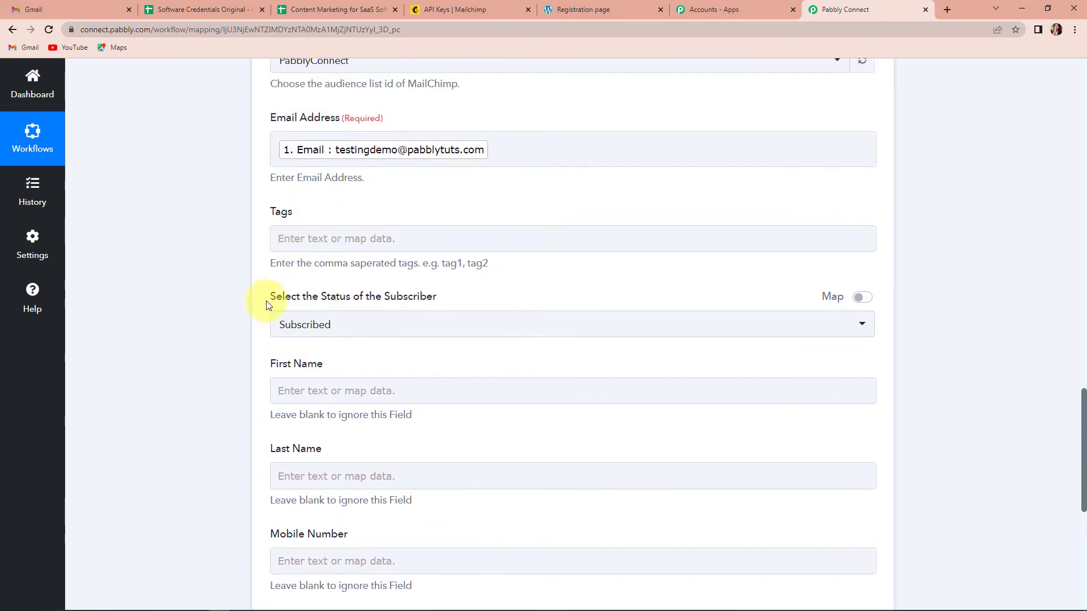
pyautogui.click(384, 323)
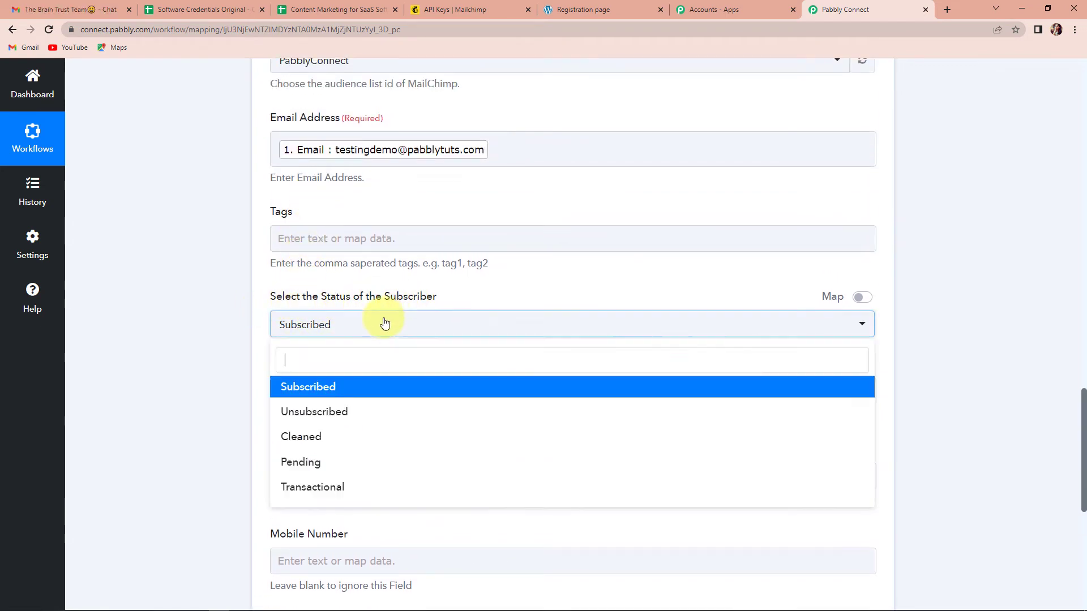
pyautogui.click(315, 385)
pyautogui.scroll(-4, 160, 369)
pyautogui.click(311, 163)
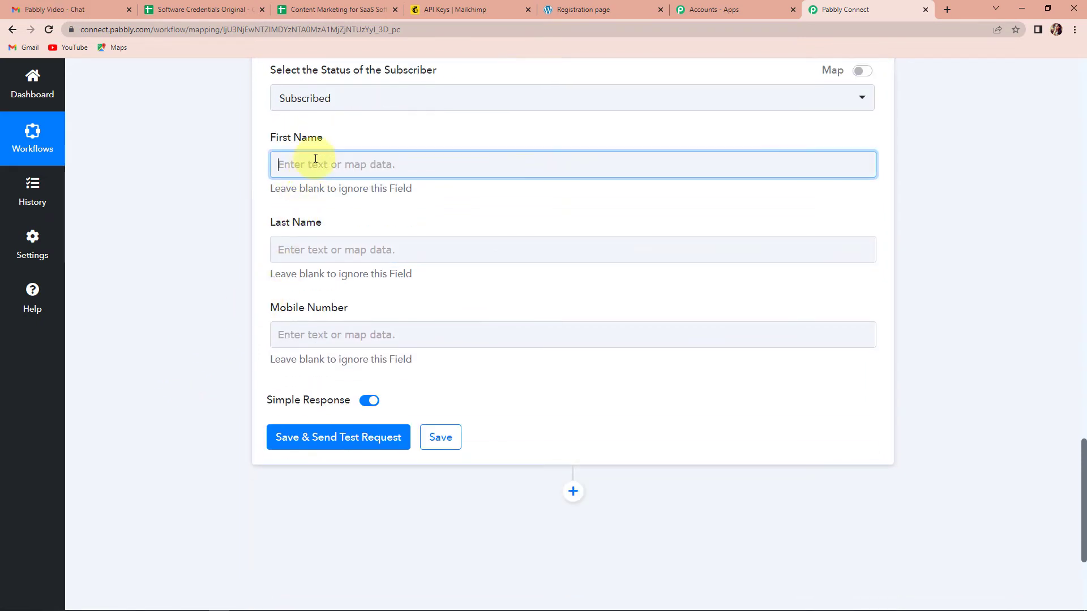
pyautogui.click(339, 271)
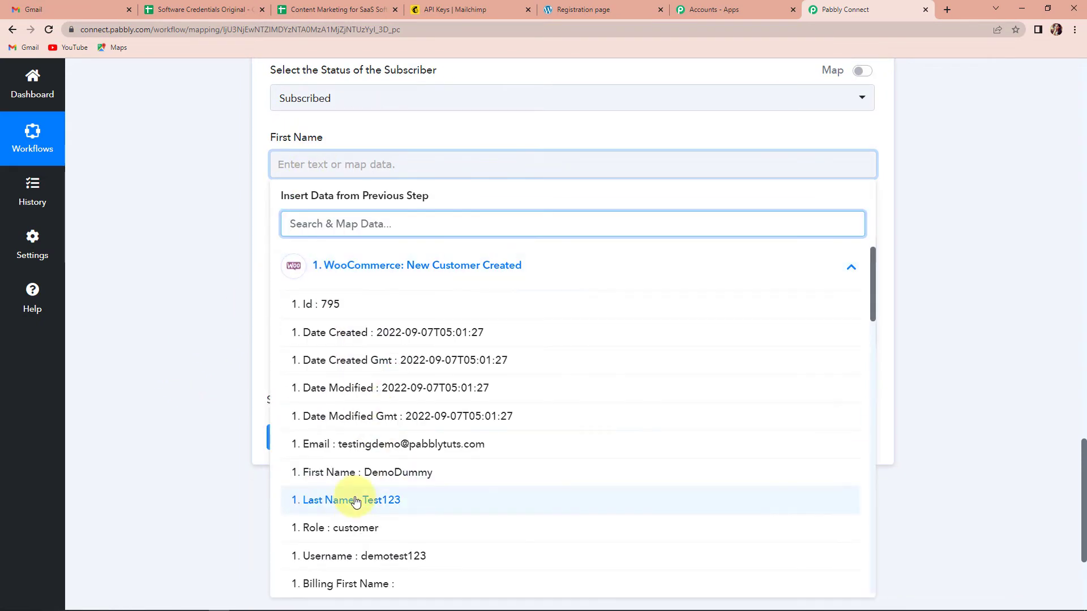
pyautogui.click(217, 418)
# Step: Map the Last Name value from the WooCommerce New Customer Created step to the Last Name field
pyautogui.click(287, 249)
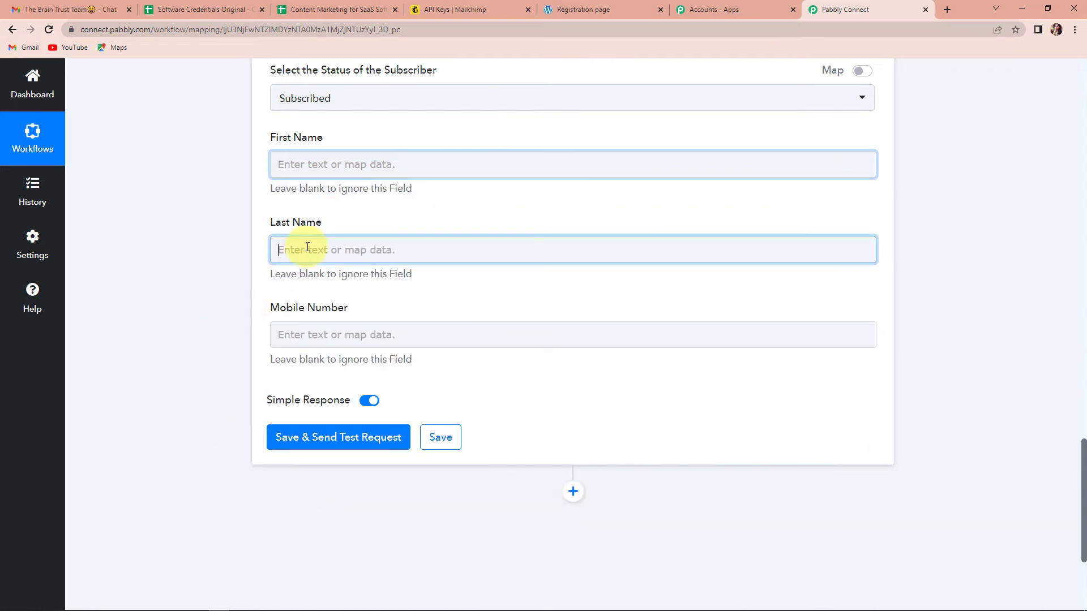
pyautogui.click(376, 351)
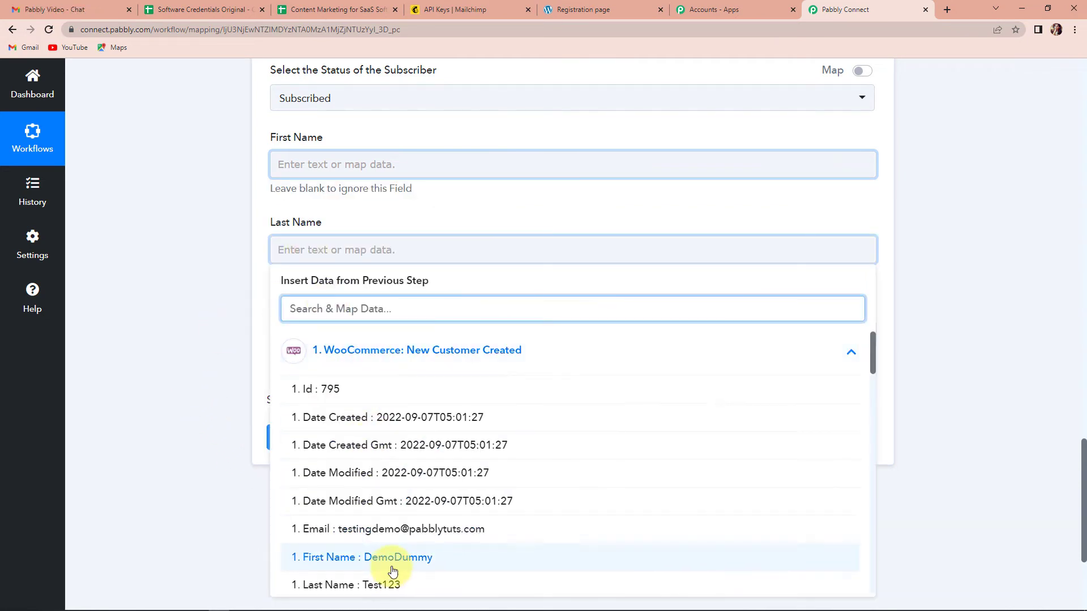
pyautogui.click(372, 585)
pyautogui.click(182, 404)
# Step: Map the Meta Data 4 Value from the WooCommerce New Customer Created step to the Mobile Number field
pyautogui.scroll(-1, 235, 359)
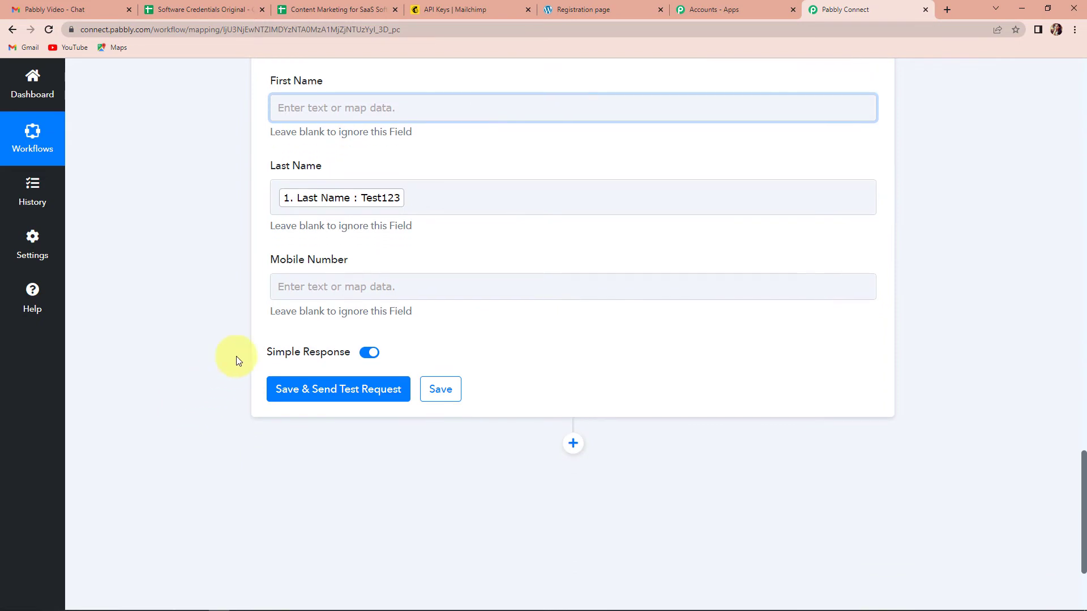
pyautogui.click(298, 297)
pyautogui.click(339, 383)
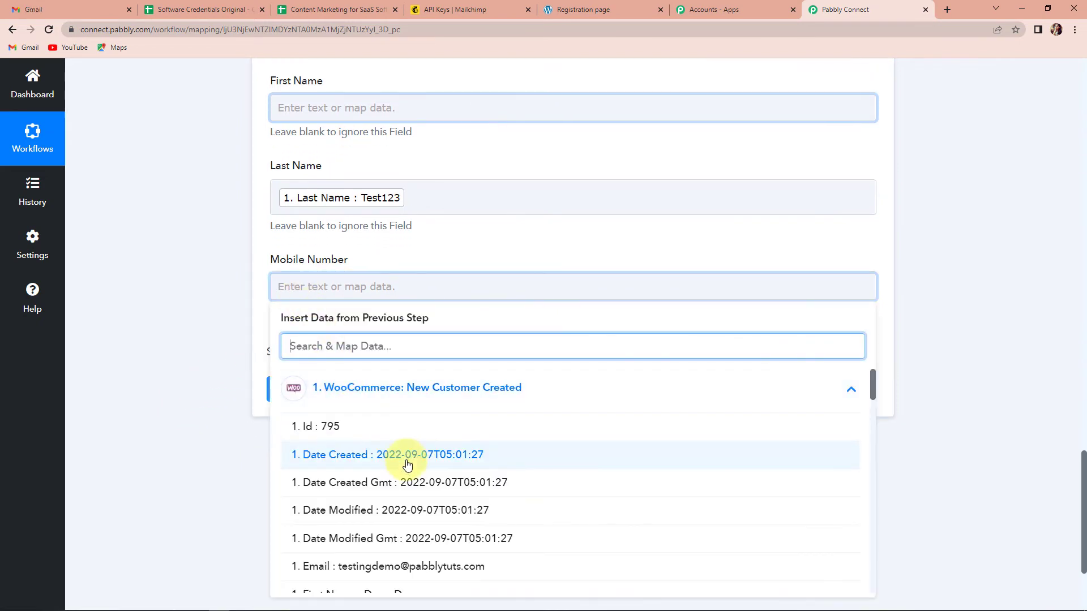
pyautogui.scroll(-3, 419, 470)
pyautogui.scroll(-15, 502, 504)
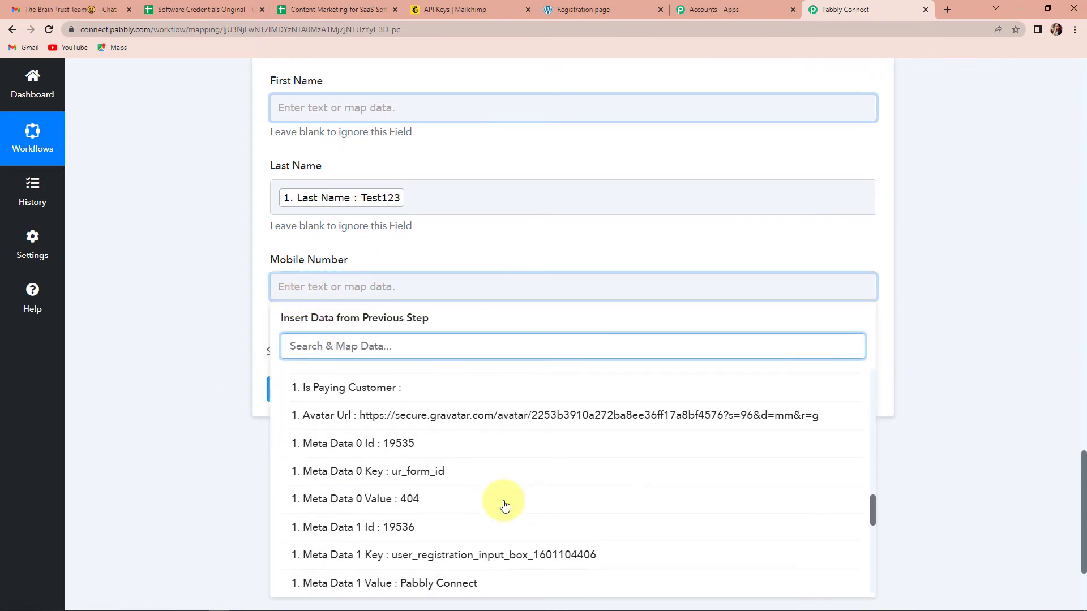
pyautogui.scroll(-5, 504, 504)
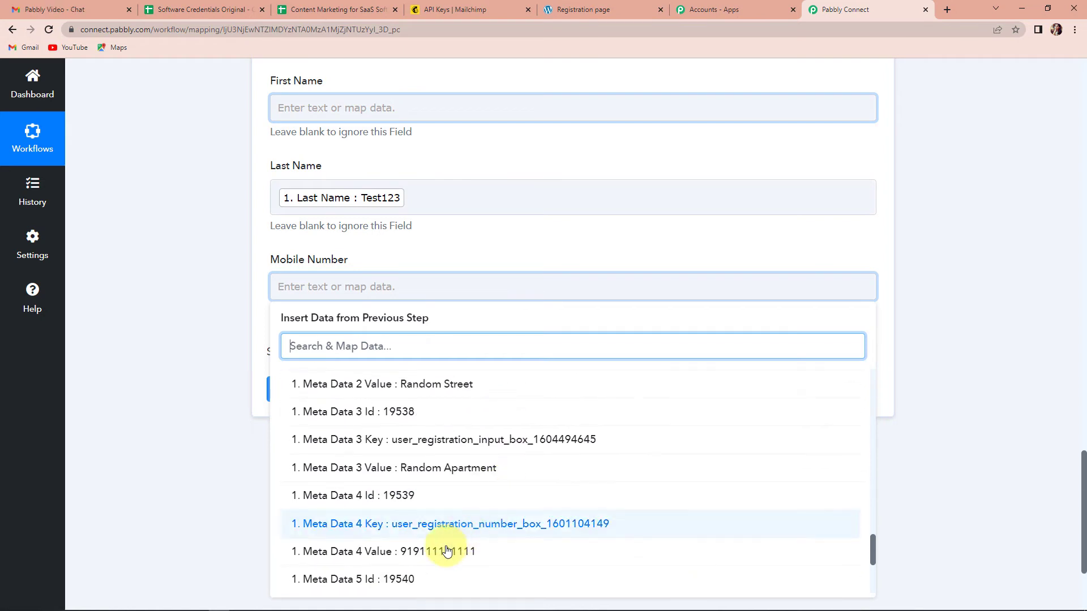
pyautogui.click(431, 551)
pyautogui.click(121, 412)
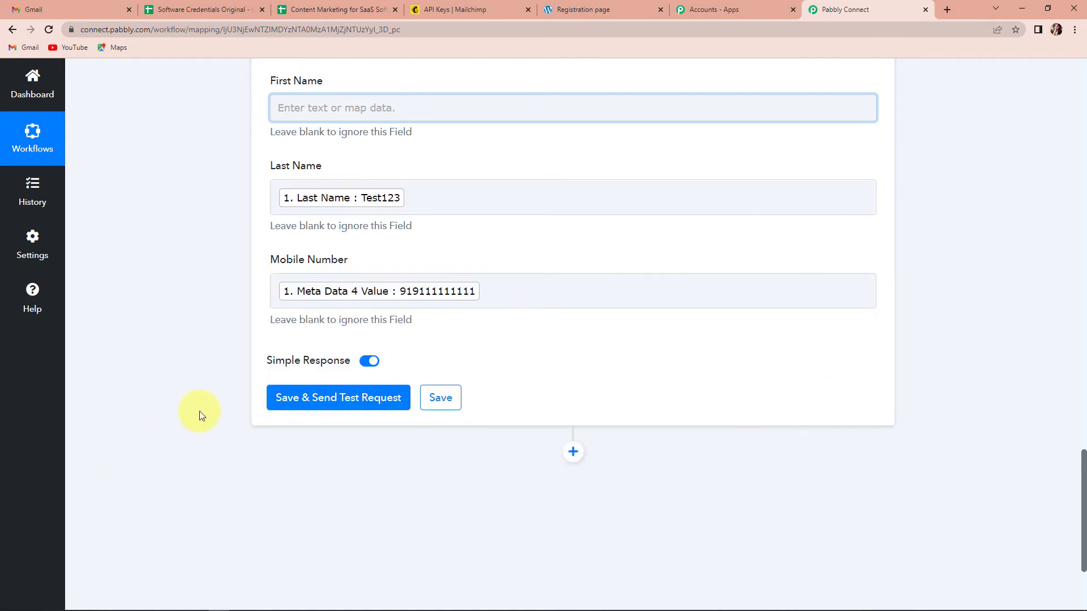
# Step: Save the MailChimp action, send a test request and review the subscriber details in the received response
pyautogui.click(317, 402)
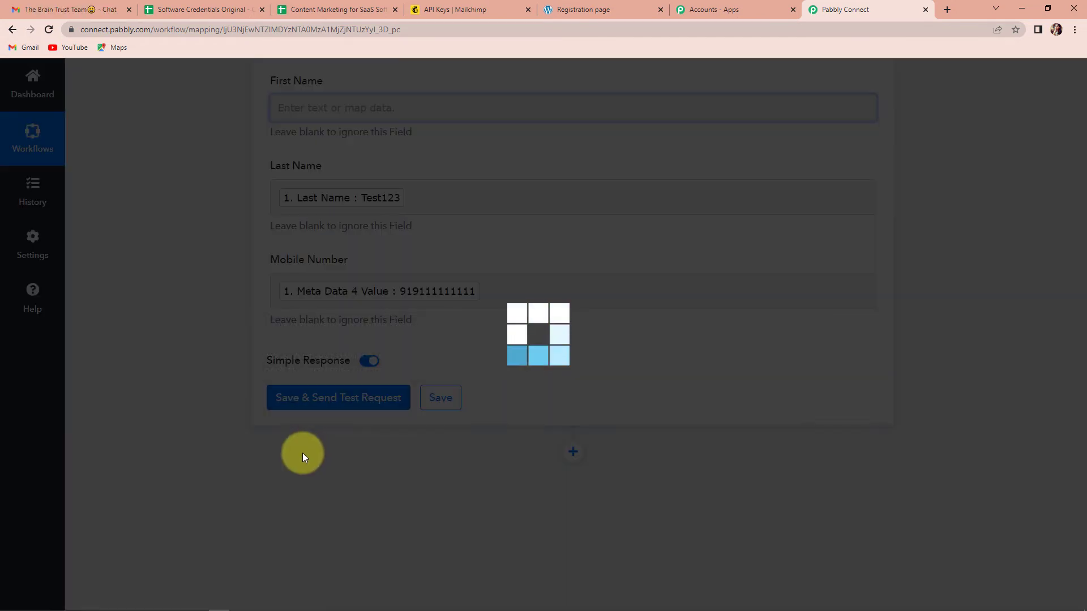
pyautogui.scroll(-2, 1036, 395)
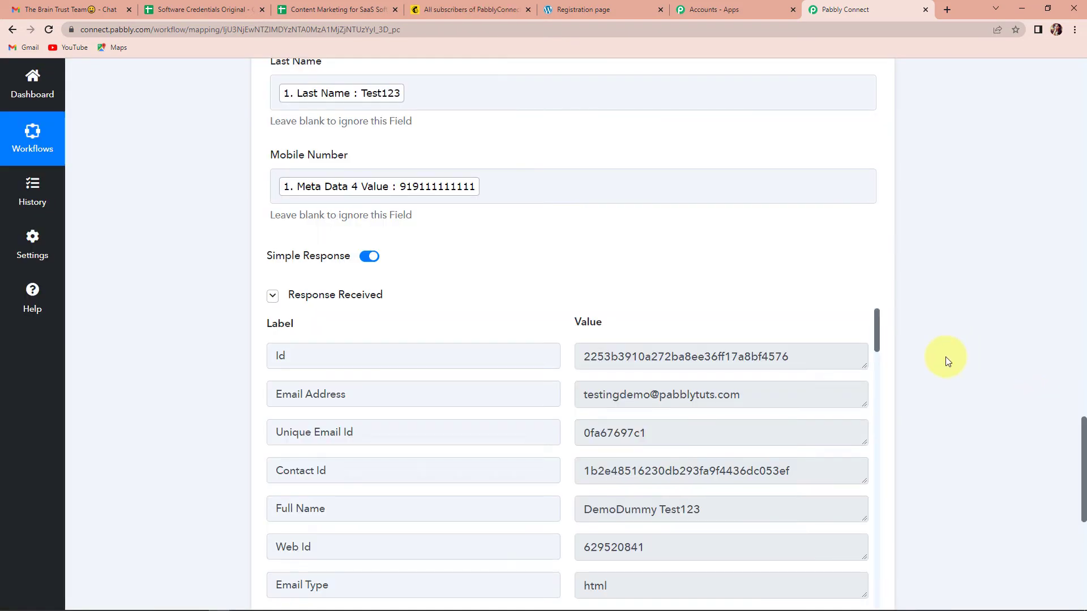
pyautogui.scroll(-1, 948, 361)
pyautogui.scroll(-3, 946, 359)
pyautogui.scroll(-5, 762, 287)
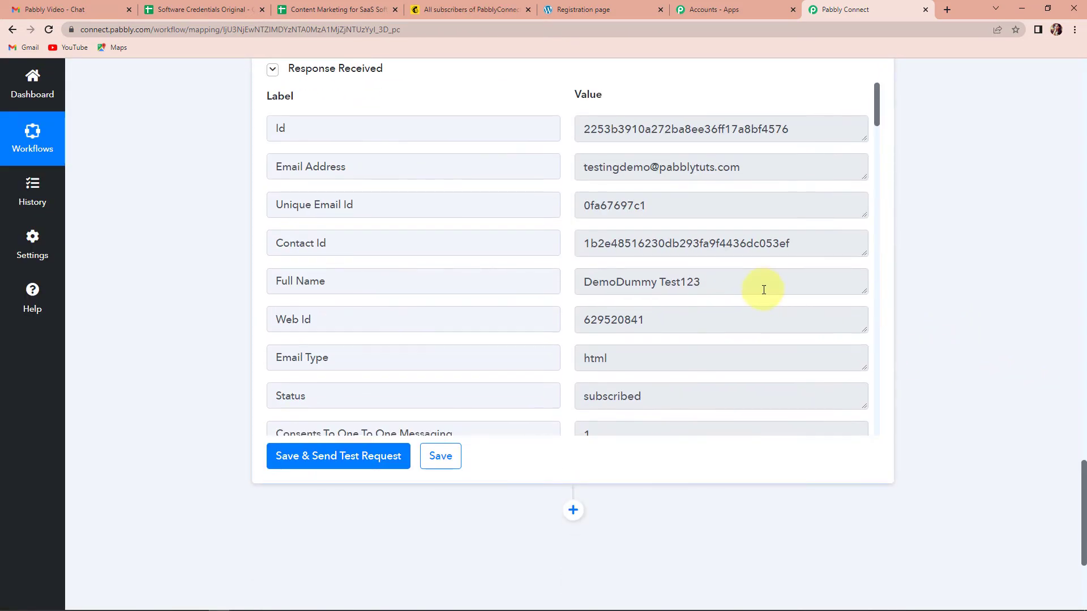
pyautogui.scroll(-3, 763, 289)
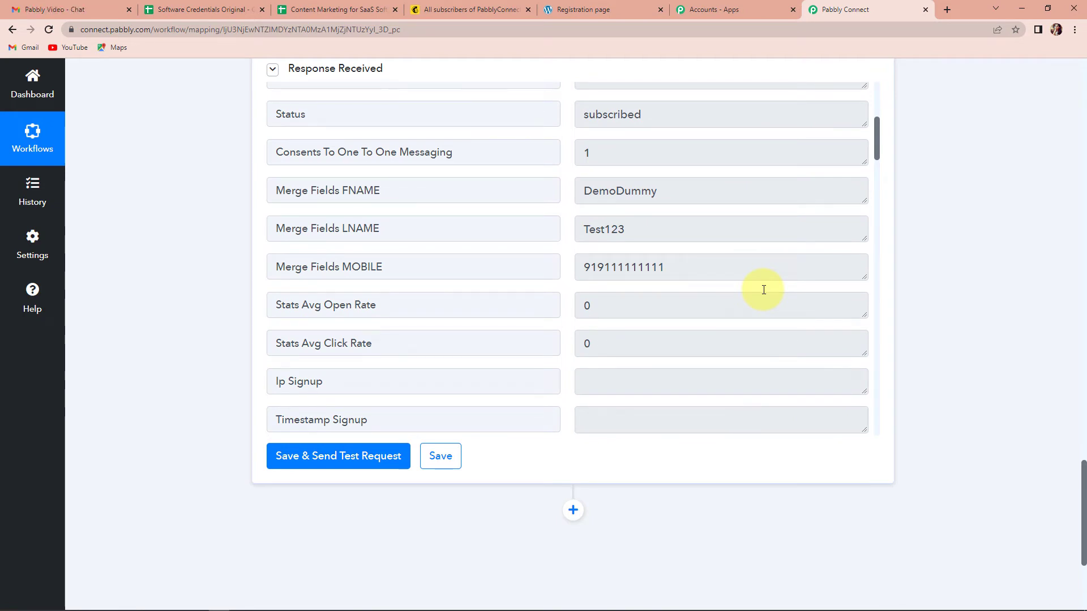
# Step: Switch to Mailchimp and reload the PabblyConnect audience's contact list to check for the new subscriber
pyautogui.click(444, 9)
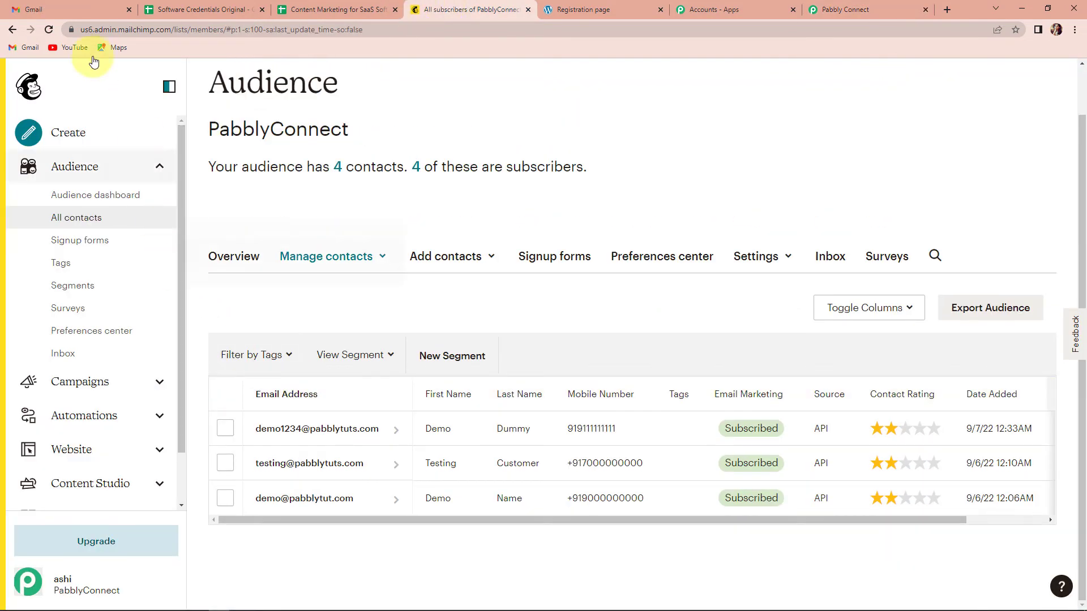
pyautogui.click(50, 30)
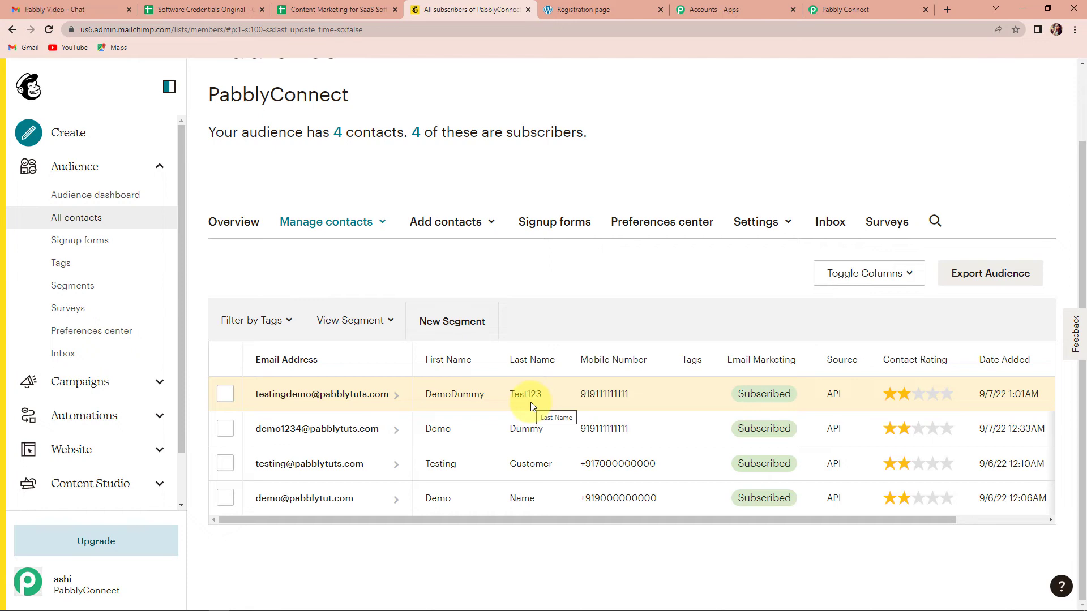
# Step: Switch to the WordPress registration page and enter first name "Firstname", last name "Lastname" and username "firstlastname"
pyautogui.click(622, 12)
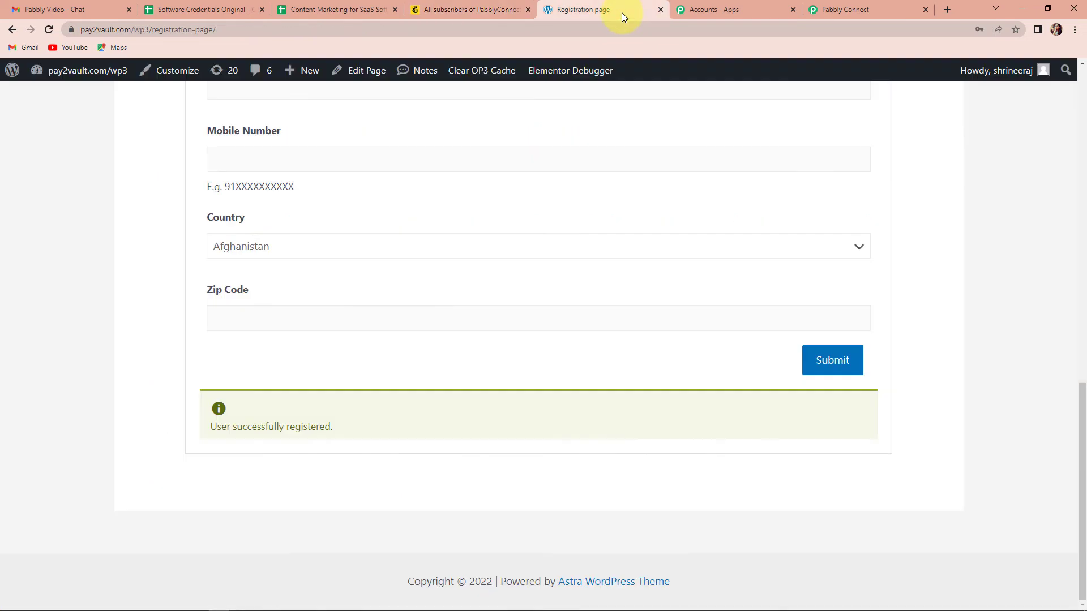
pyautogui.scroll(10, 481, 340)
pyautogui.scroll(4, 458, 347)
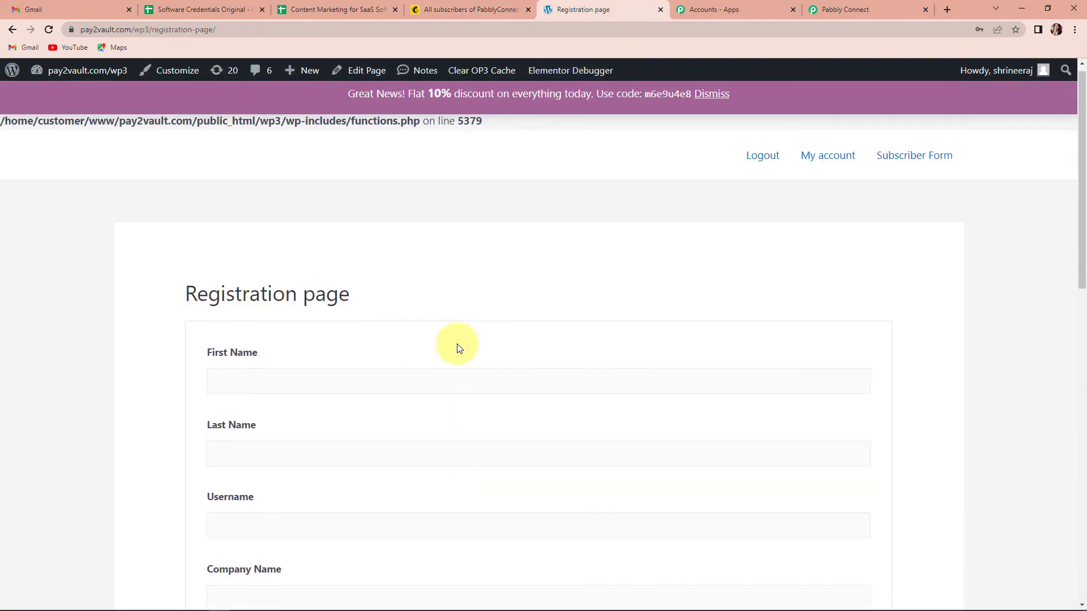
pyautogui.scroll(-3, 458, 347)
pyautogui.click(260, 211)
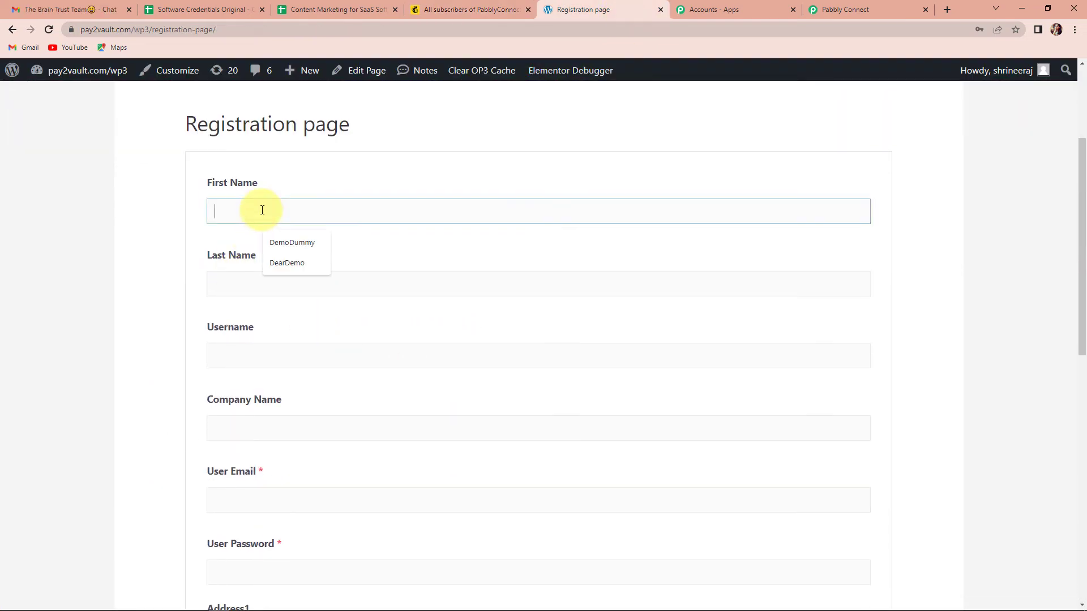
pyautogui.write('F')
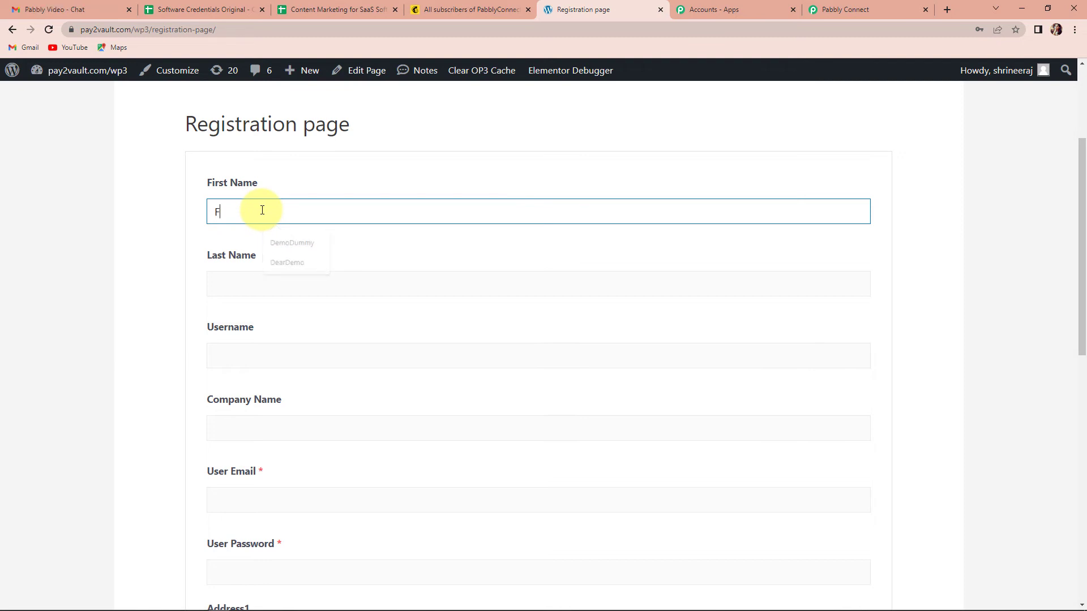
pyautogui.write('irstname')
pyautogui.click(267, 284)
pyautogui.write('Lastname')
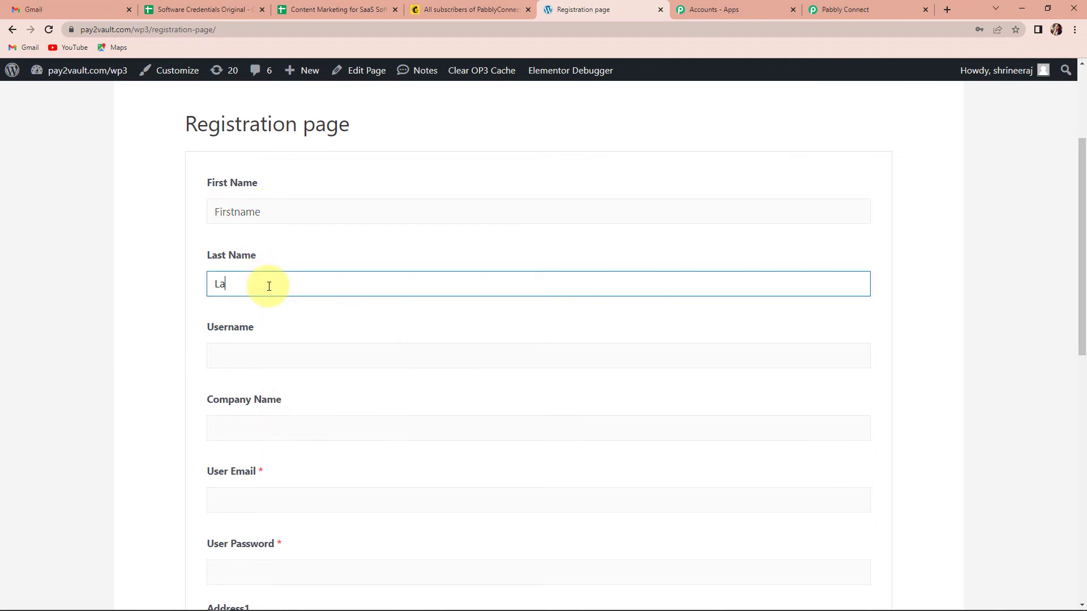
pyautogui.click(266, 349)
pyautogui.write('fit')
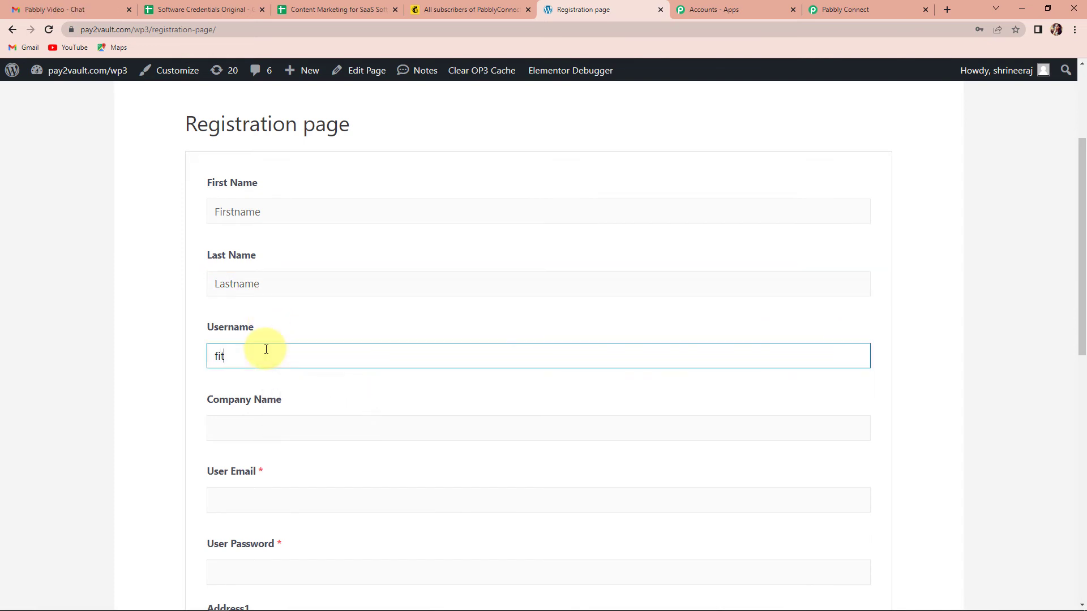
pyautogui.write('rstlastname')
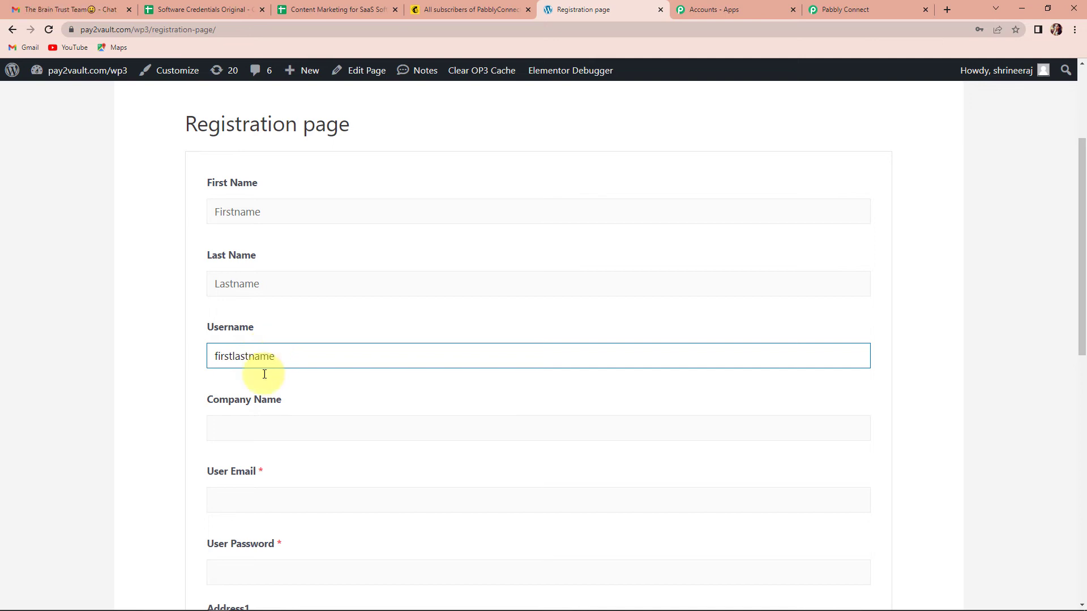
# Step: Fill in the company name "Pabbly Connect" and address from the saved entry, and replace the user email with the new test customer's email
pyautogui.click(262, 427)
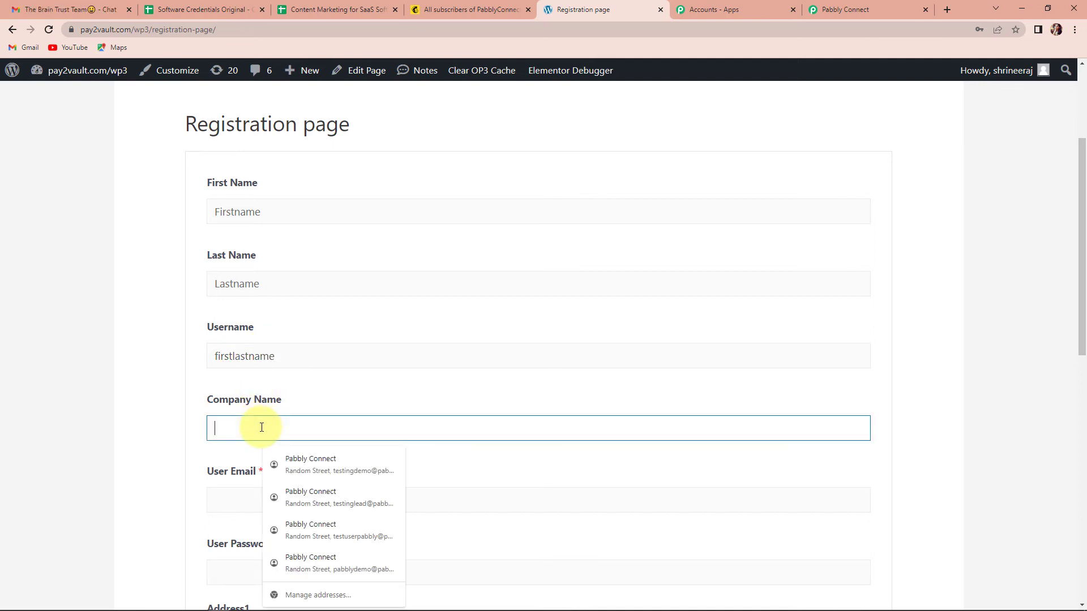
pyautogui.click(304, 458)
pyautogui.scroll(-3, 305, 460)
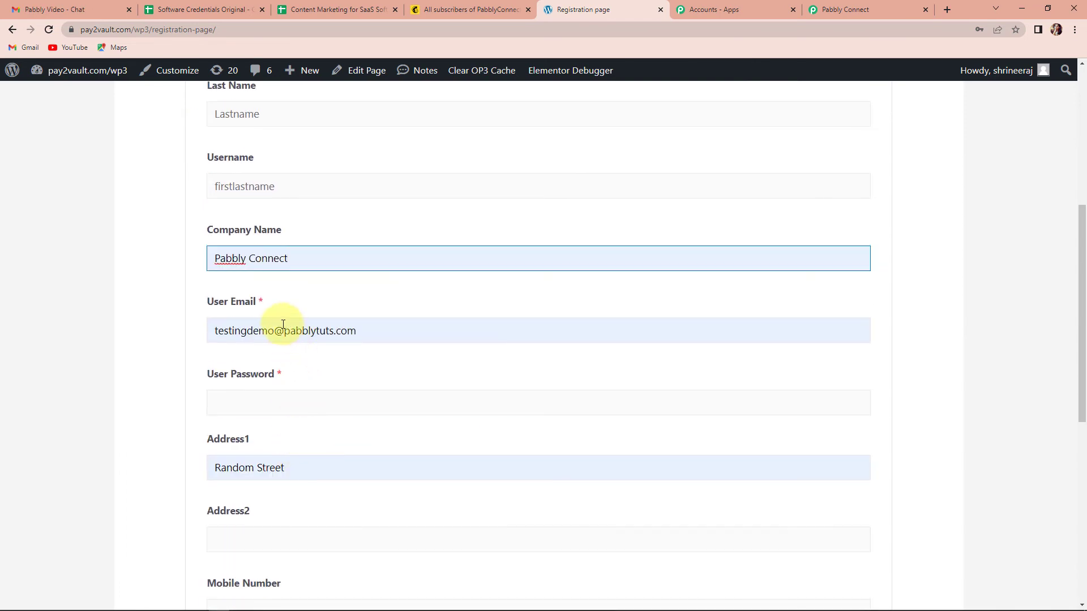
pyautogui.moveTo(215, 330); pyautogui.dragTo(275, 332)
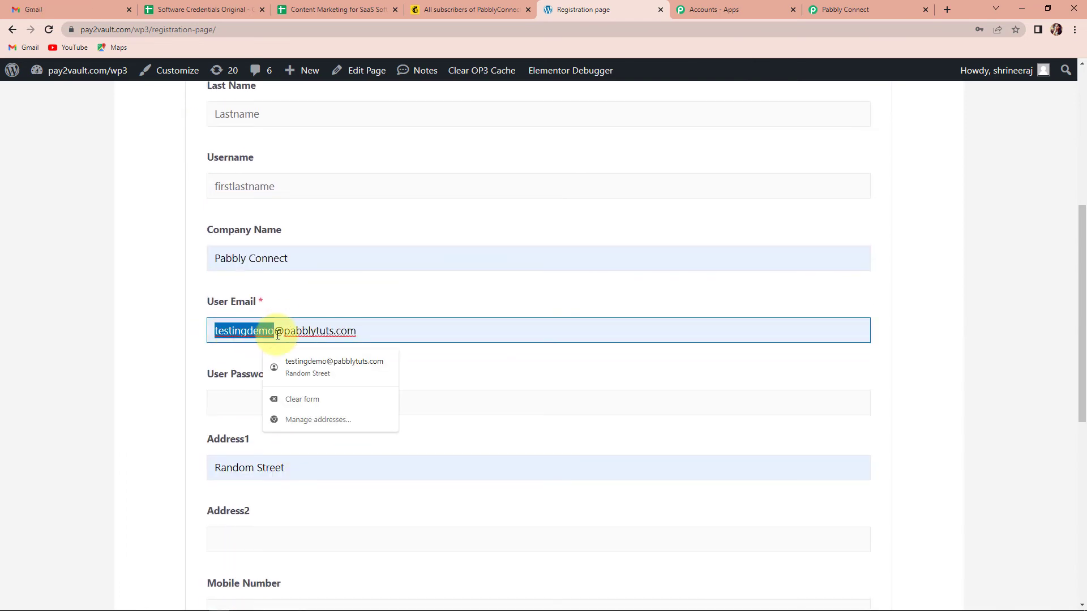
pyautogui.write('firstlast')
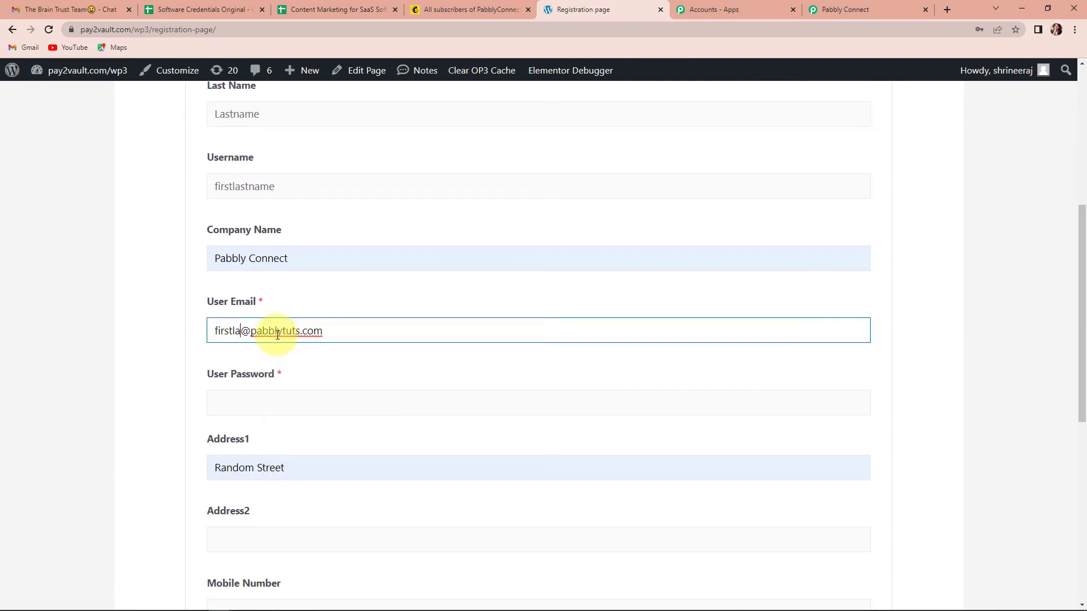
# Step: Fill in the user password from the saved credential and complete the second address line with the suggested apartment entry
pyautogui.click(272, 398)
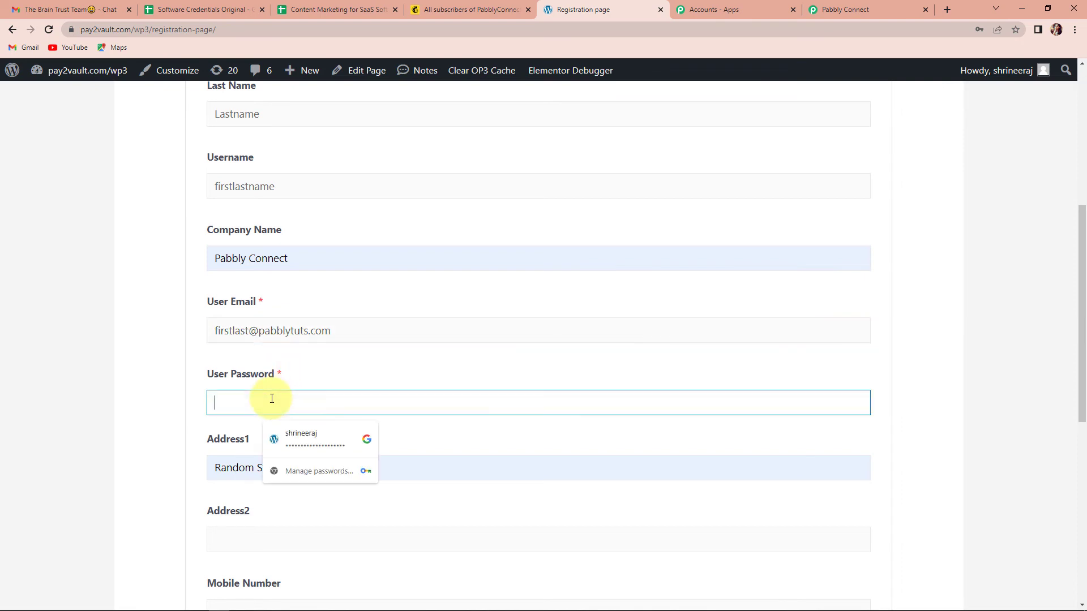
pyautogui.click(294, 438)
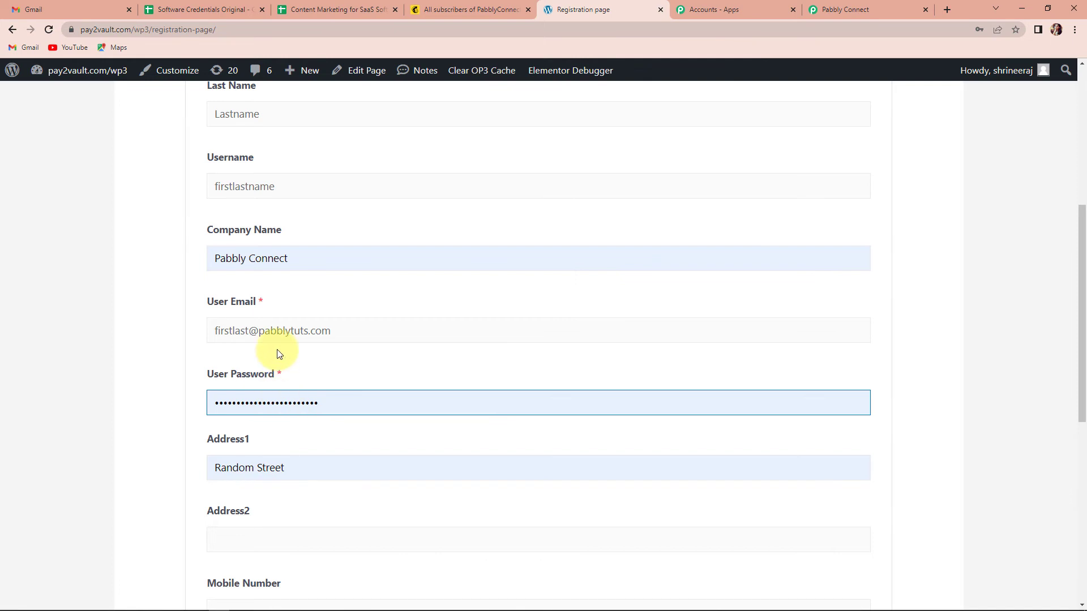
pyautogui.scroll(-6, 279, 354)
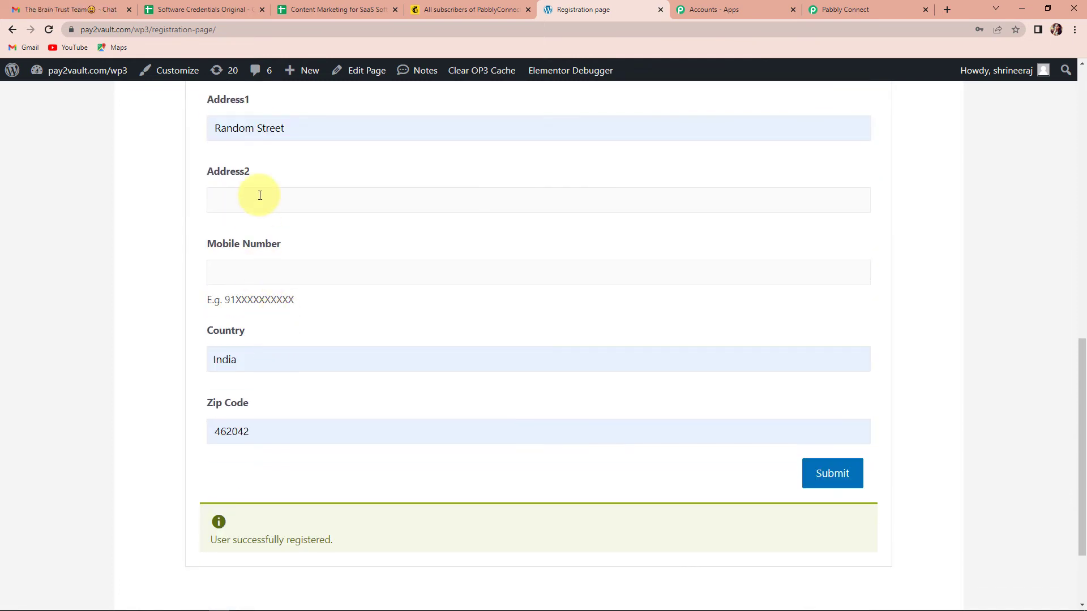
pyautogui.click(259, 196)
pyautogui.write('Rand')
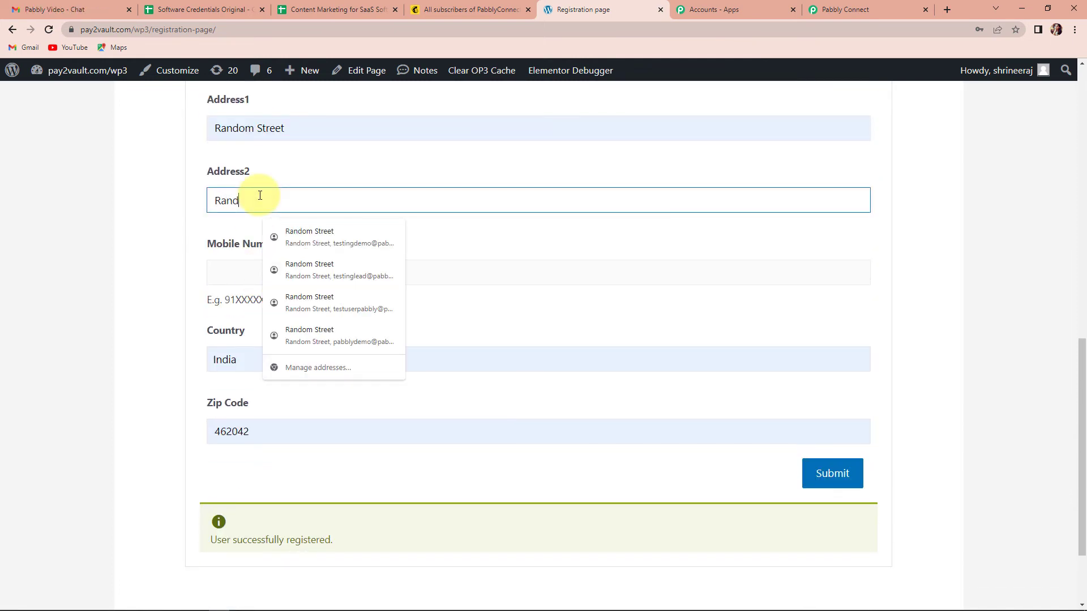
pyautogui.write('om A')
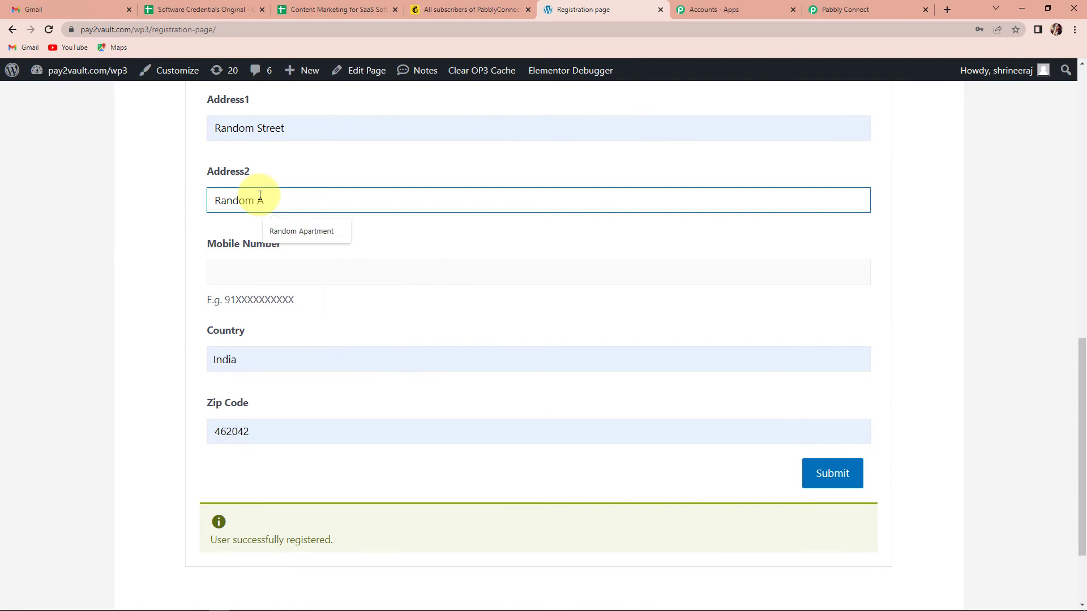
pyautogui.click(281, 234)
# Step: Enter the test customer's mobile number with country code and submit the registration form
pyautogui.click(270, 274)
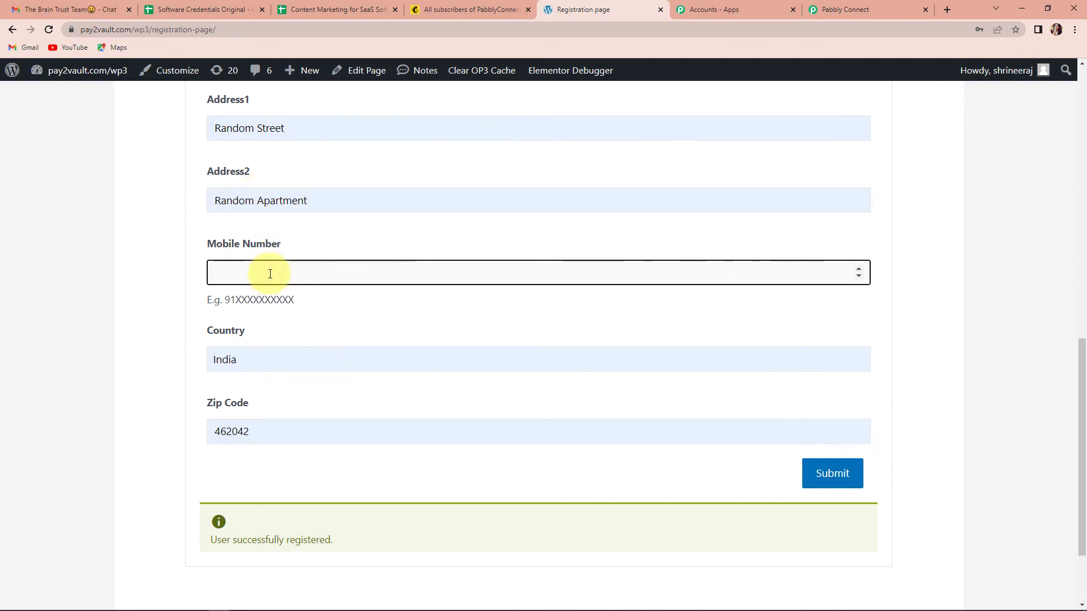
pyautogui.write('919111111111')
pyautogui.click(819, 478)
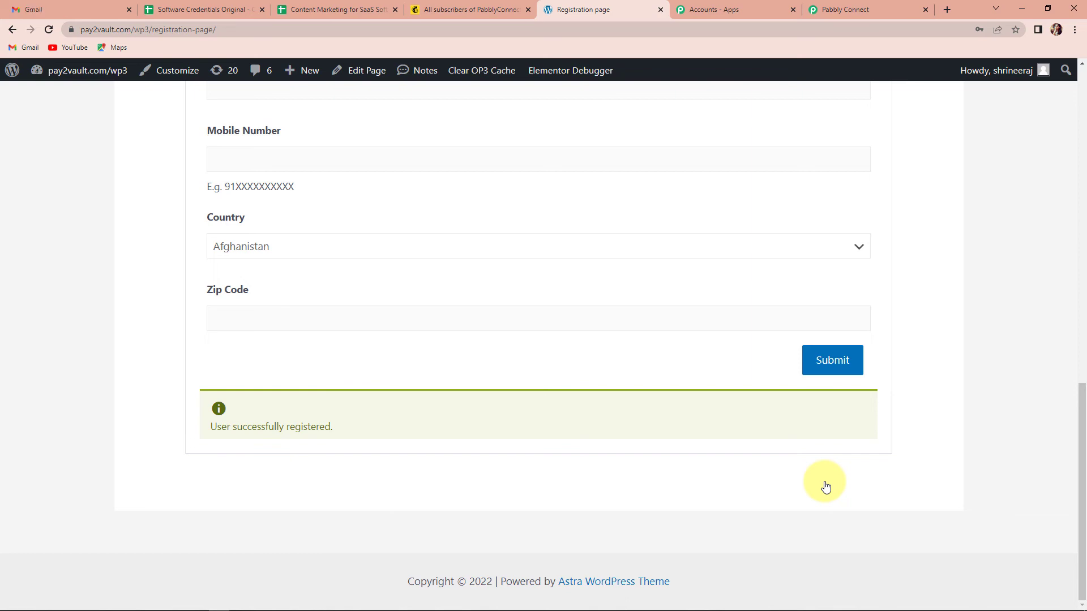
# Step: Switch to Mailchimp and refresh the PabblyConnect audience's contacts to look for the newly registered customer
pyautogui.click(460, 9)
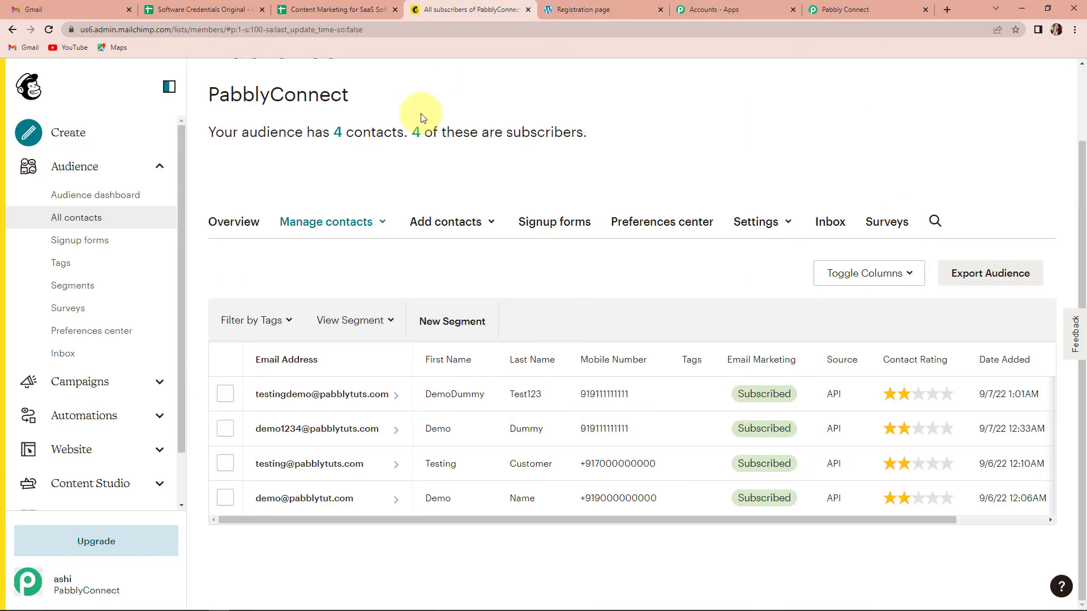
pyautogui.click(49, 29)
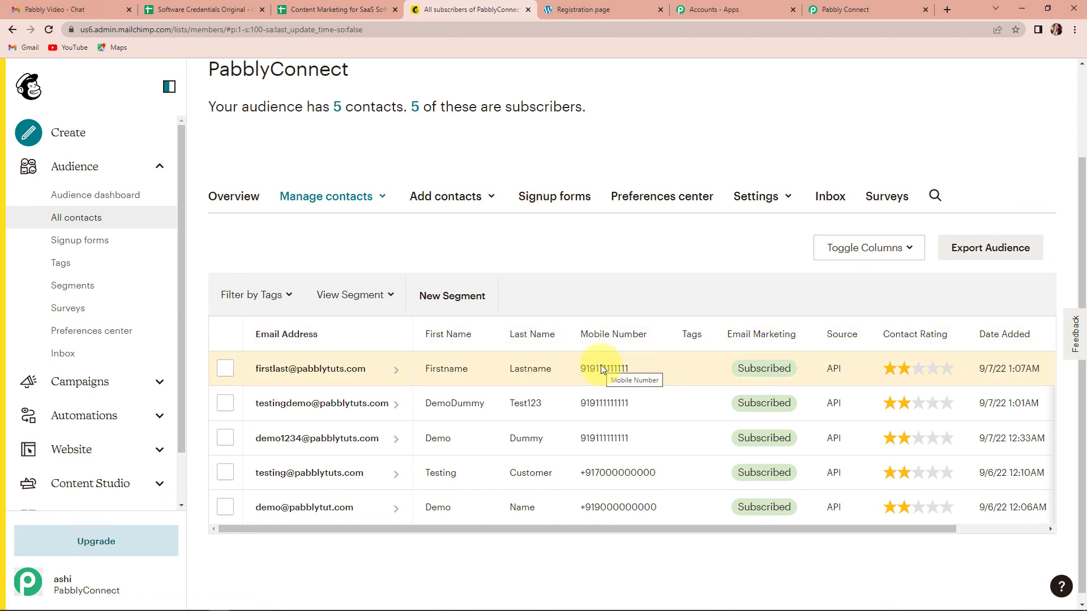
# Step: Switch to the Pabbly Connect workflow and collapse the WooCommerce trigger and the MailChimp action to show the workflow overview
pyautogui.click(860, 9)
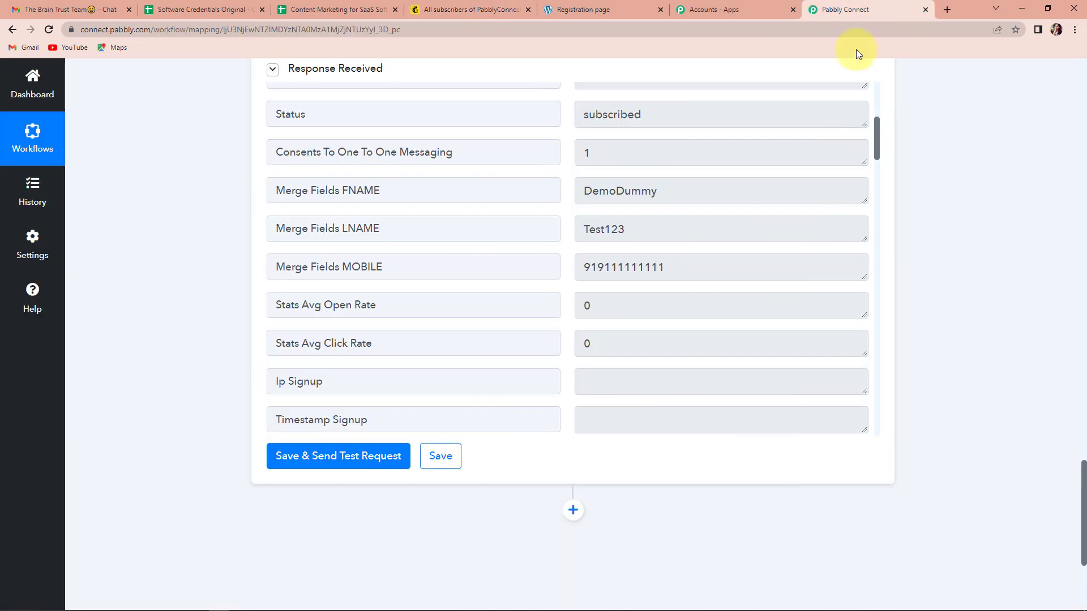
pyautogui.scroll(5, 866, 333)
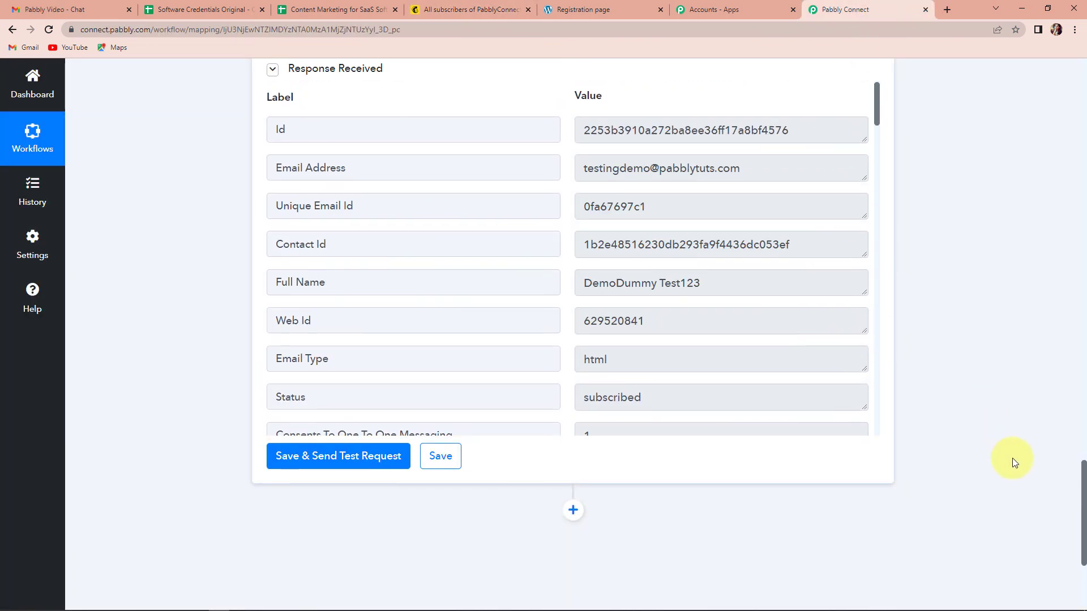
pyautogui.moveTo(1081, 486); pyautogui.dragTo(1076, 97)
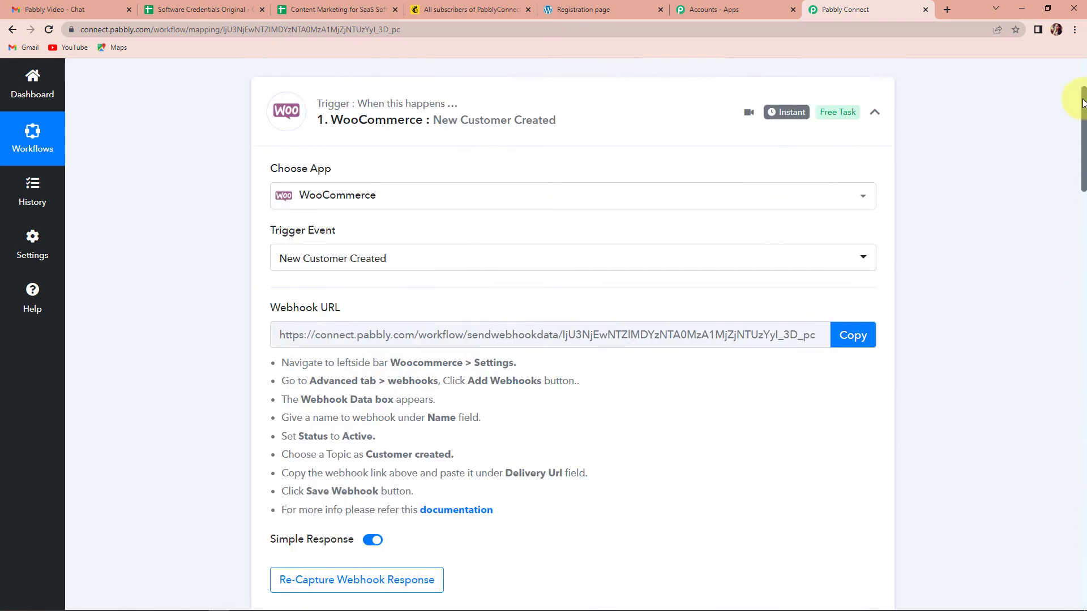
pyautogui.click(874, 260)
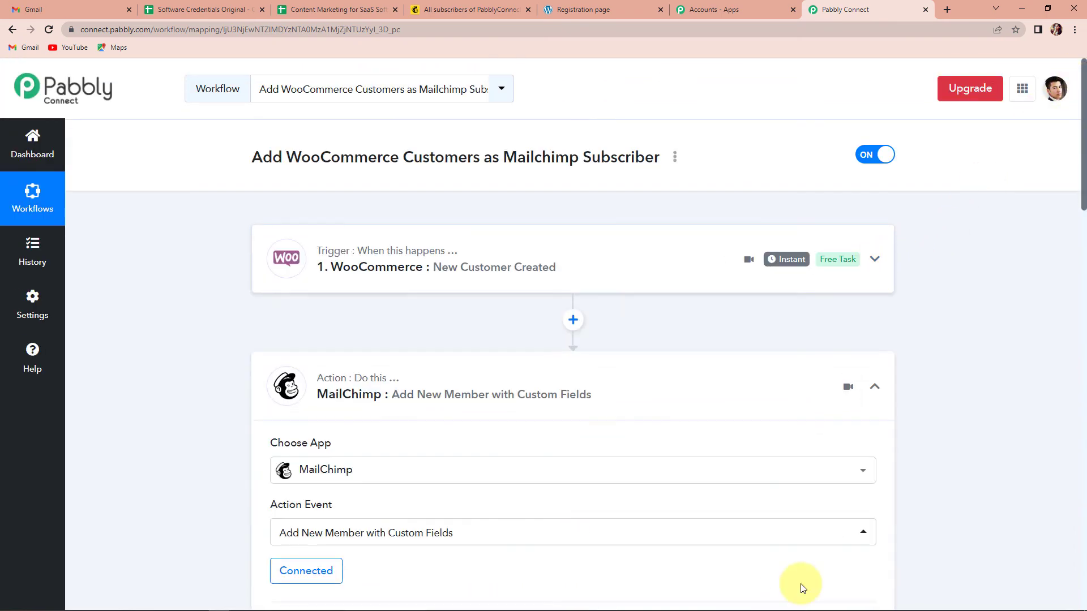
pyautogui.click(874, 387)
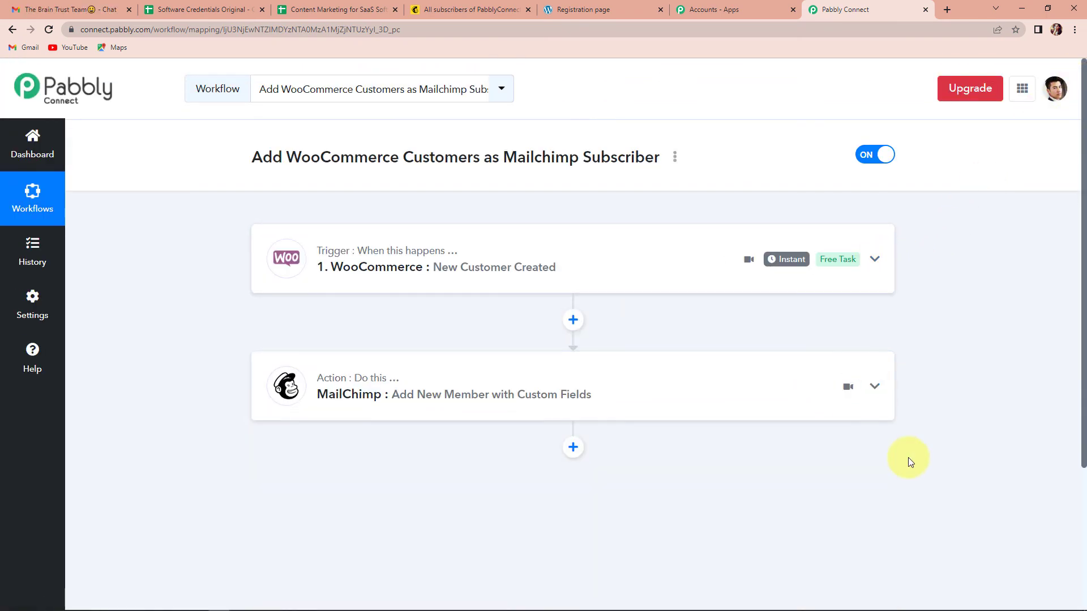